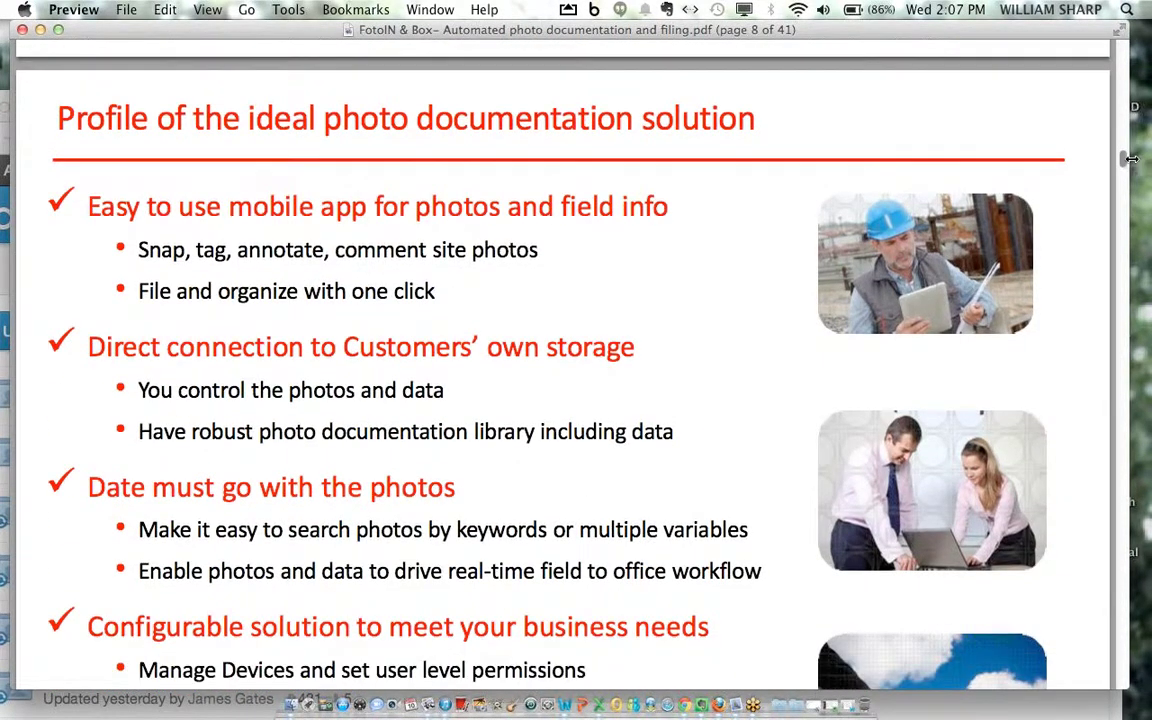
Step: Review the slide on the ideal photo documentation solution on page 8 and widen the document window slightly
{"action": "scroll", "coordinate": [1128, 163], "scroll_direction": "down", "scroll_amount": 3}
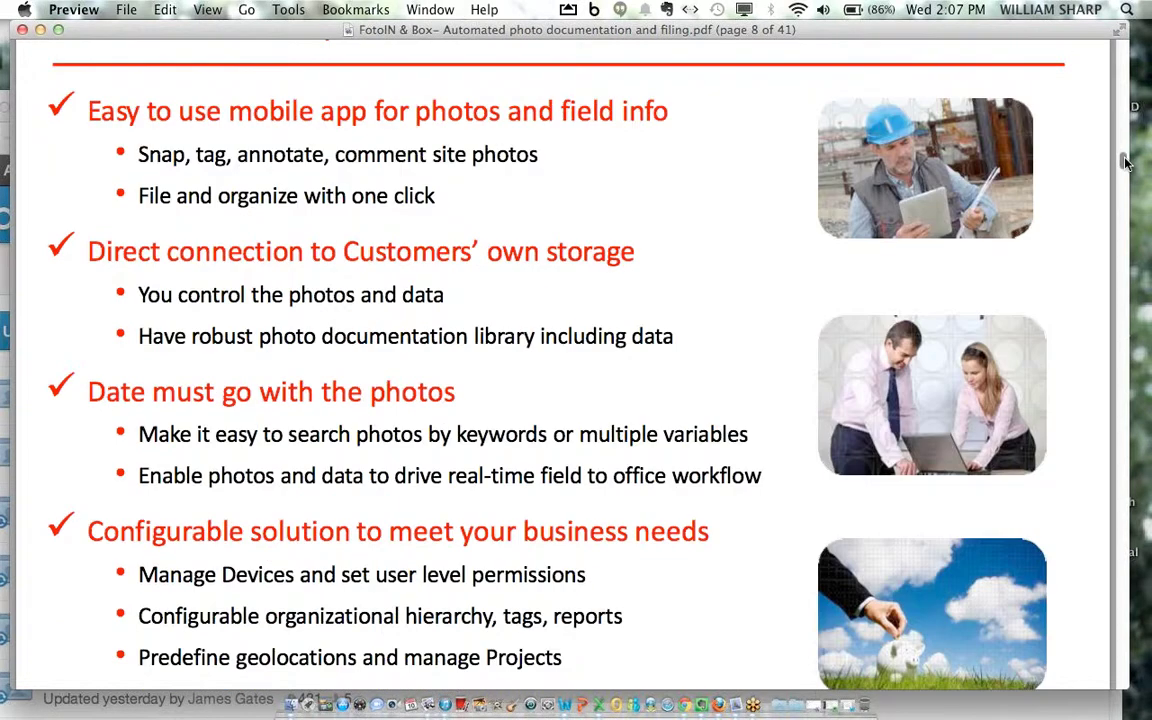
{"action": "scroll", "coordinate": [1128, 163], "scroll_direction": "up", "scroll_amount": 1}
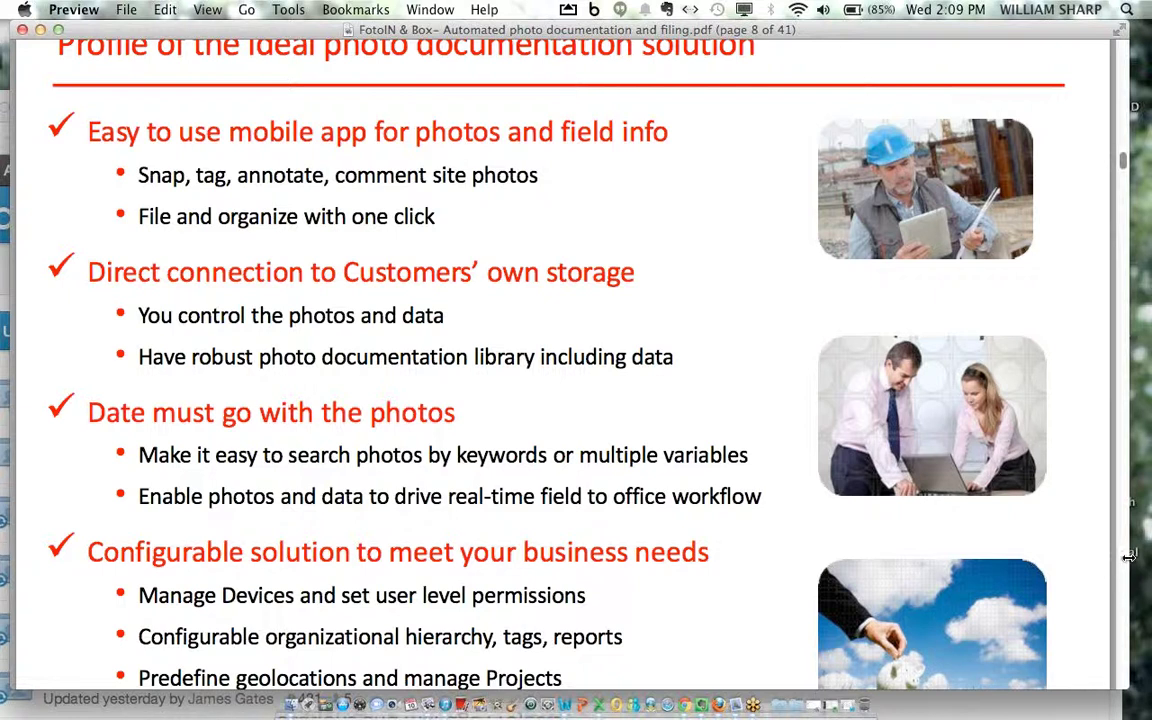
{"action": "left_click_drag", "start_coordinate": [1132, 553], "coordinate": [1147, 560]}
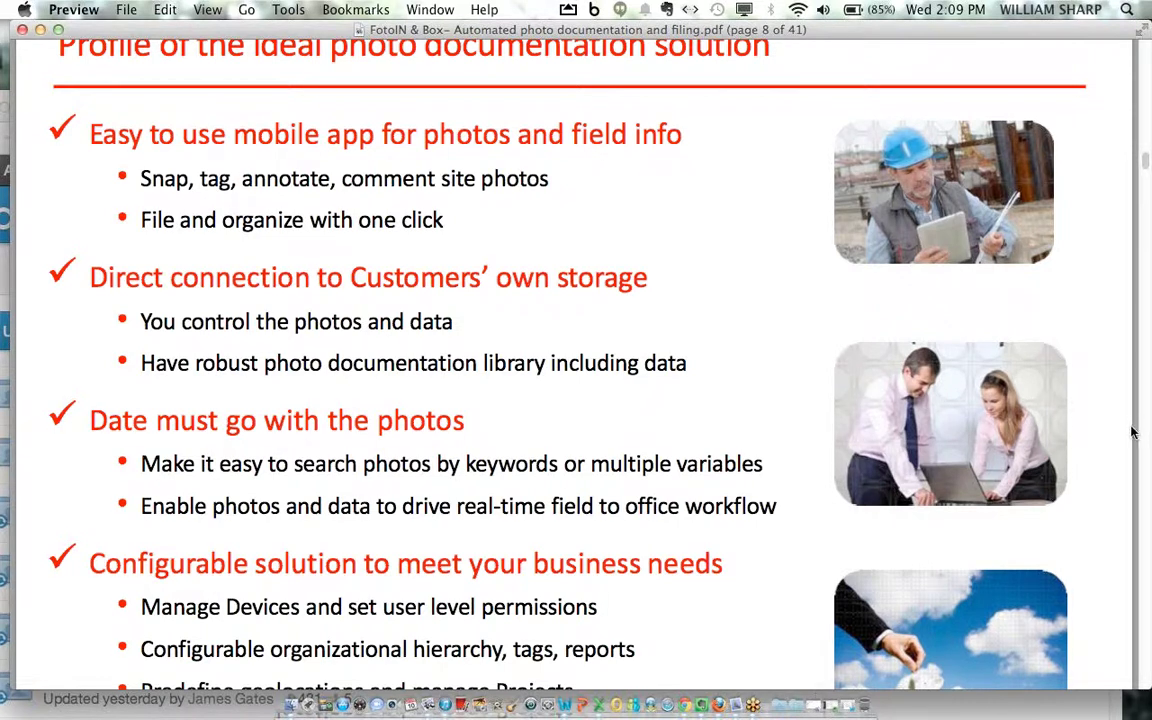
{"action": "scroll", "coordinate": [1025, 390], "scroll_direction": "down", "scroll_amount": 1}
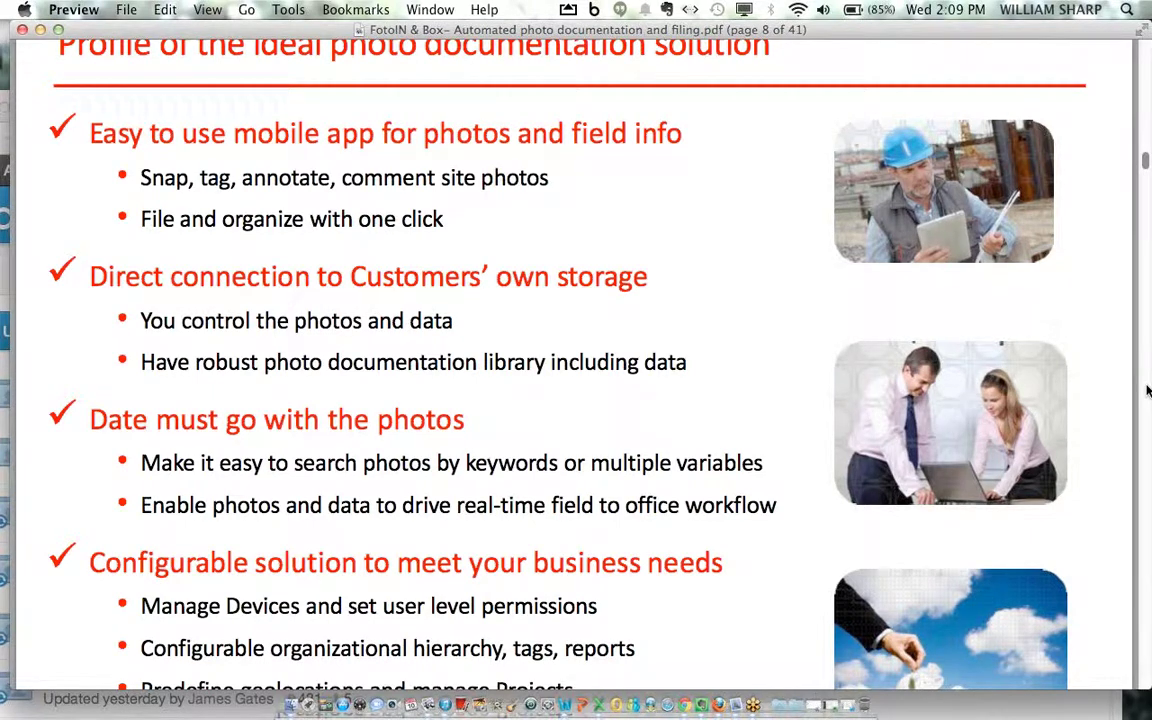
Step: Advance to the Agenda slide on page 9 and bring all of its items into view
{"action": "left_click", "coordinate": [1147, 391]}
{"action": "scroll", "coordinate": [1147, 391], "scroll_direction": "down", "scroll_amount": 1}
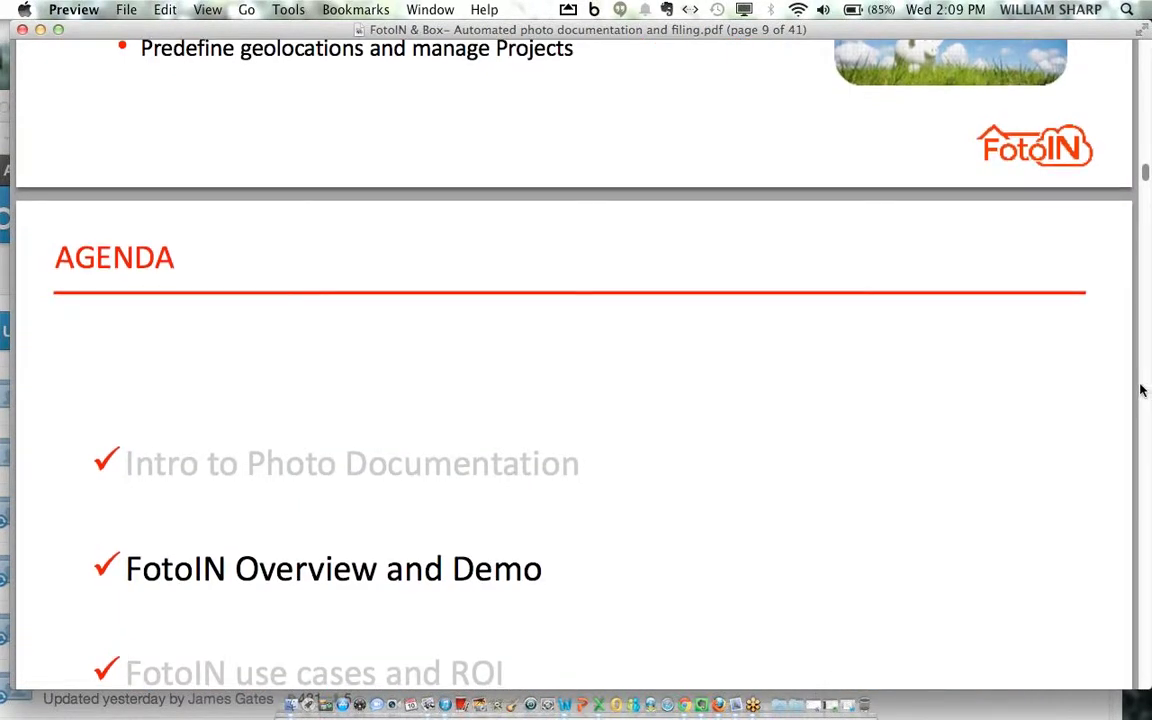
{"action": "scroll", "coordinate": [1145, 175], "scroll_direction": "down", "scroll_amount": 5}
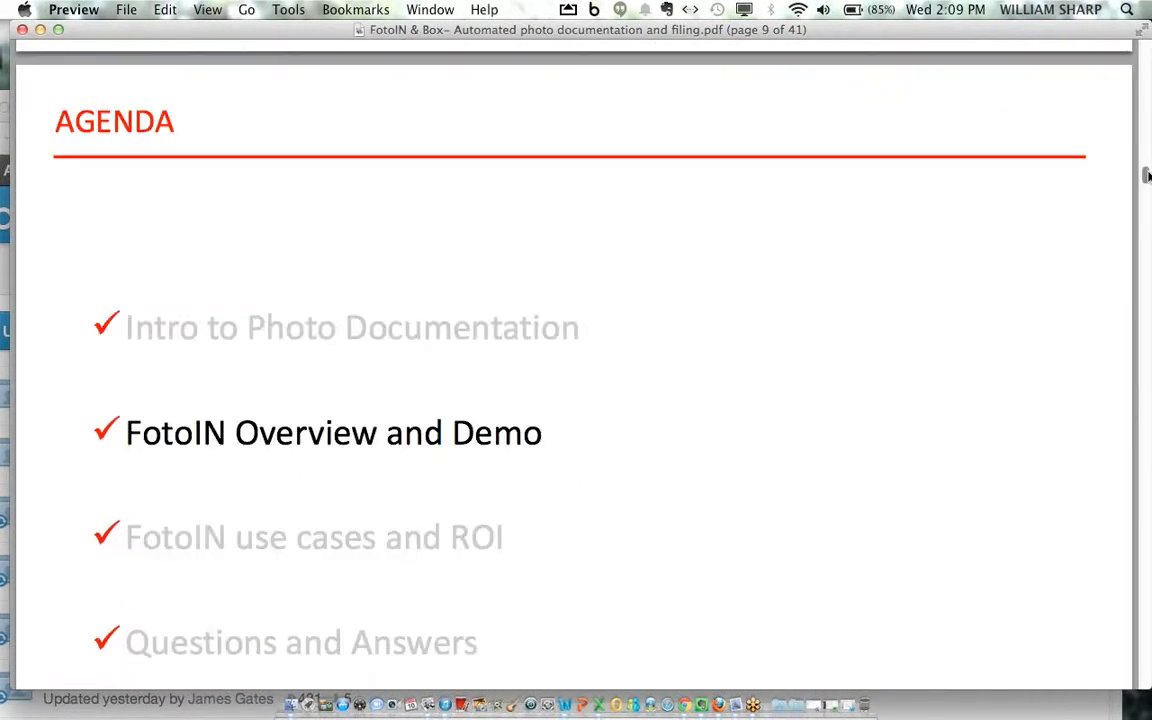
{"action": "scroll", "coordinate": [1147, 176], "scroll_direction": "up", "scroll_amount": 1}
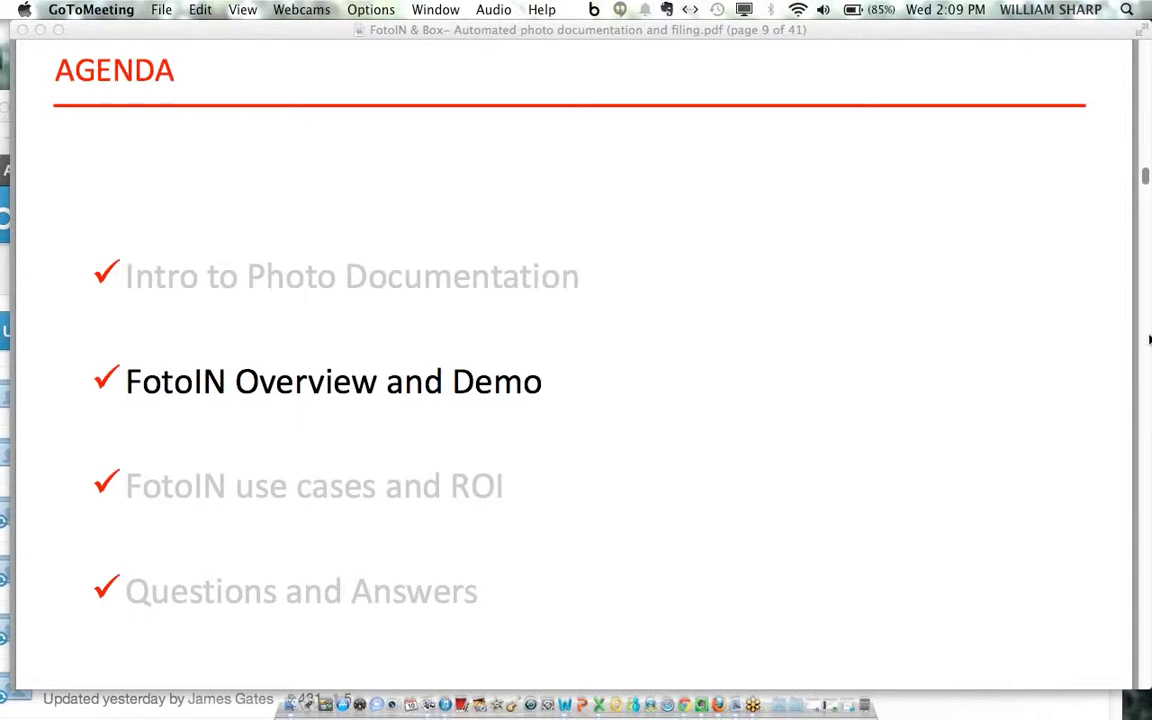
{"action": "left_click", "coordinate": [1147, 180]}
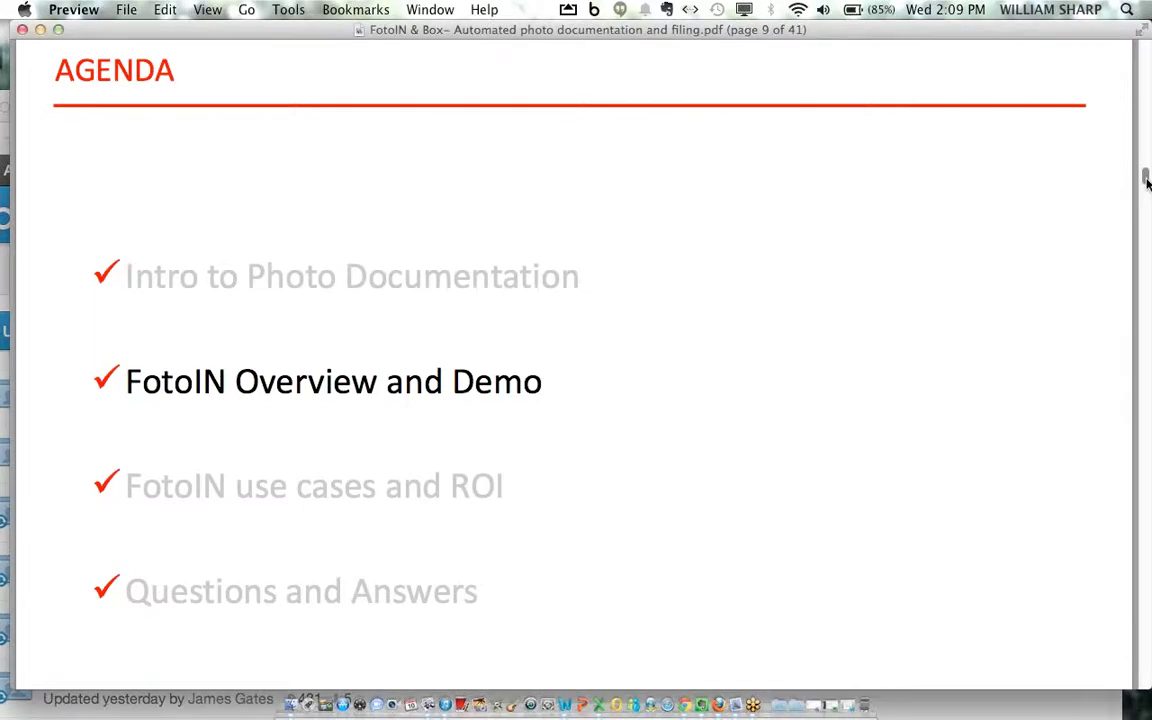
Step: Advance past the FotoIN title slide on page 10 and review the FotoIN Overview slide down to the customer system connectors
{"action": "left_click_drag", "start_coordinate": [1147, 180], "coordinate": [1147, 196]}
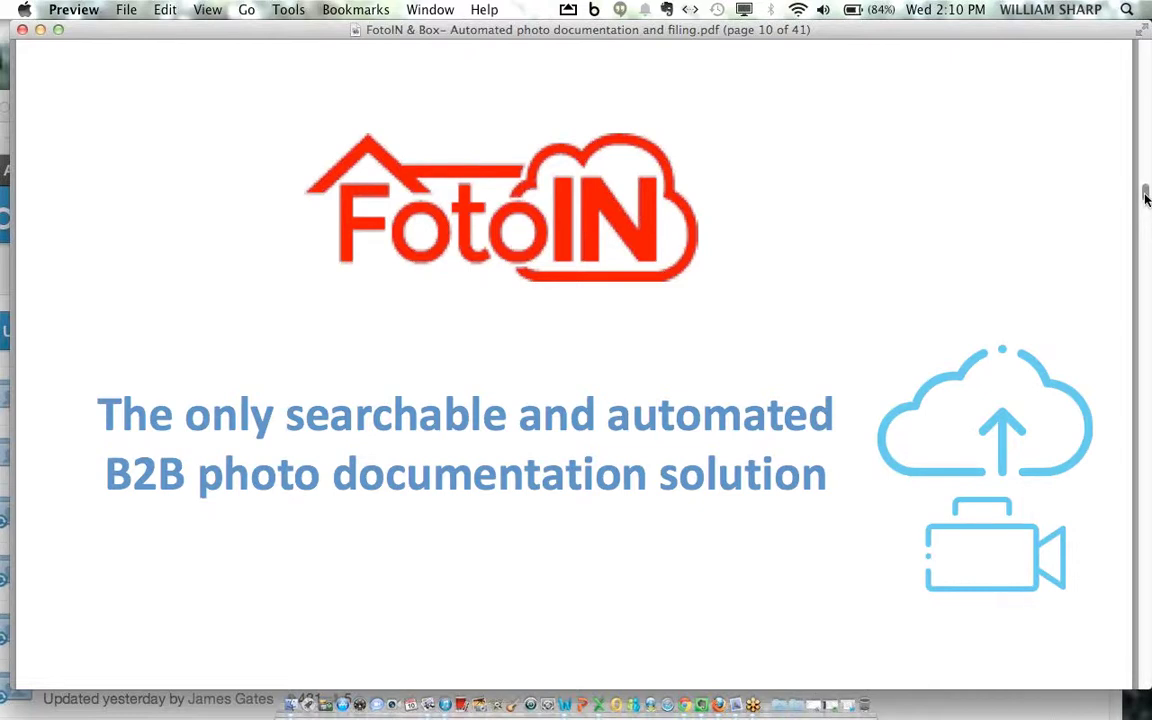
{"action": "left_click_drag", "start_coordinate": [1146, 197], "coordinate": [1142, 210]}
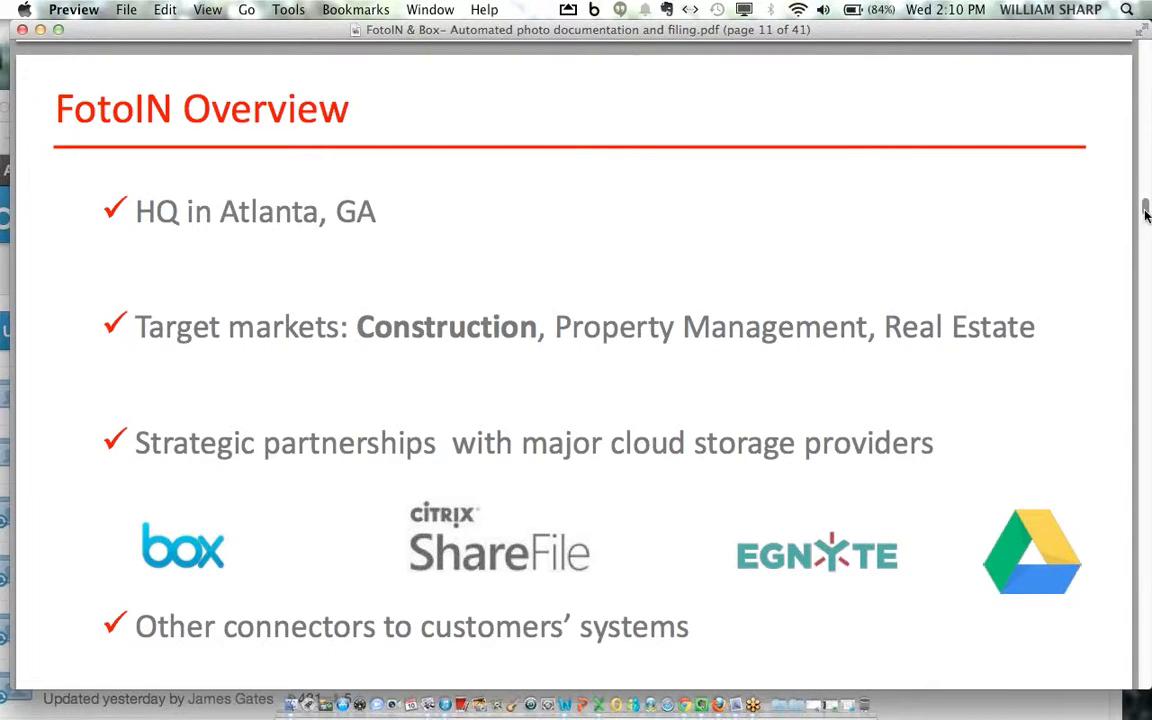
{"action": "scroll", "coordinate": [1146, 214], "scroll_direction": "down", "scroll_amount": 3}
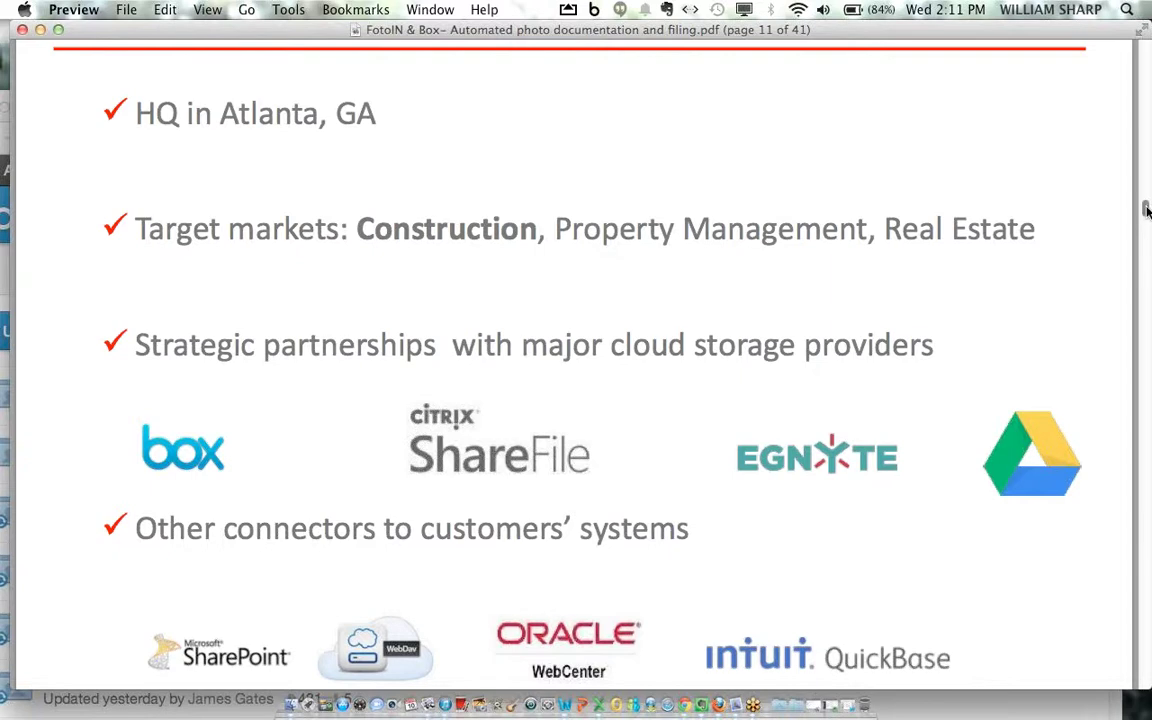
Step: Go to the "Customers across verticals" slide on page 12 and view all the customer logos
{"action": "left_click_drag", "start_coordinate": [1146, 210], "coordinate": [1146, 224]}
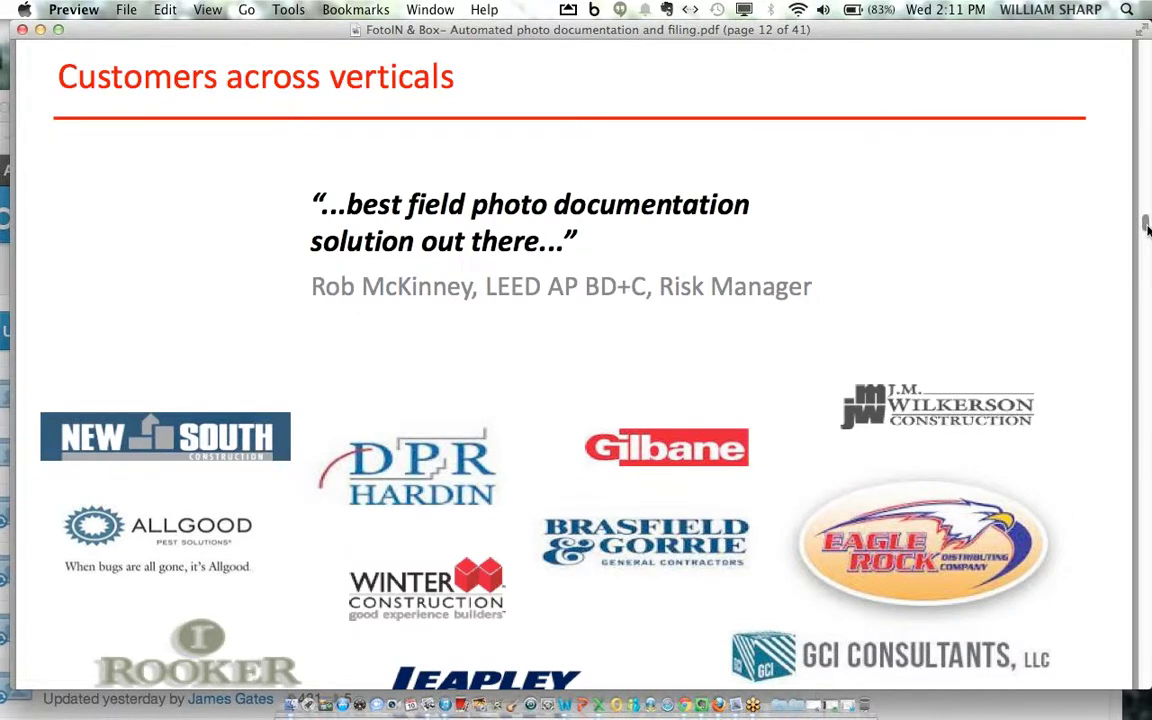
{"action": "scroll", "coordinate": [1147, 229], "scroll_direction": "down", "scroll_amount": 2}
{"action": "scroll", "coordinate": [1147, 229], "scroll_direction": "up", "scroll_amount": 1}
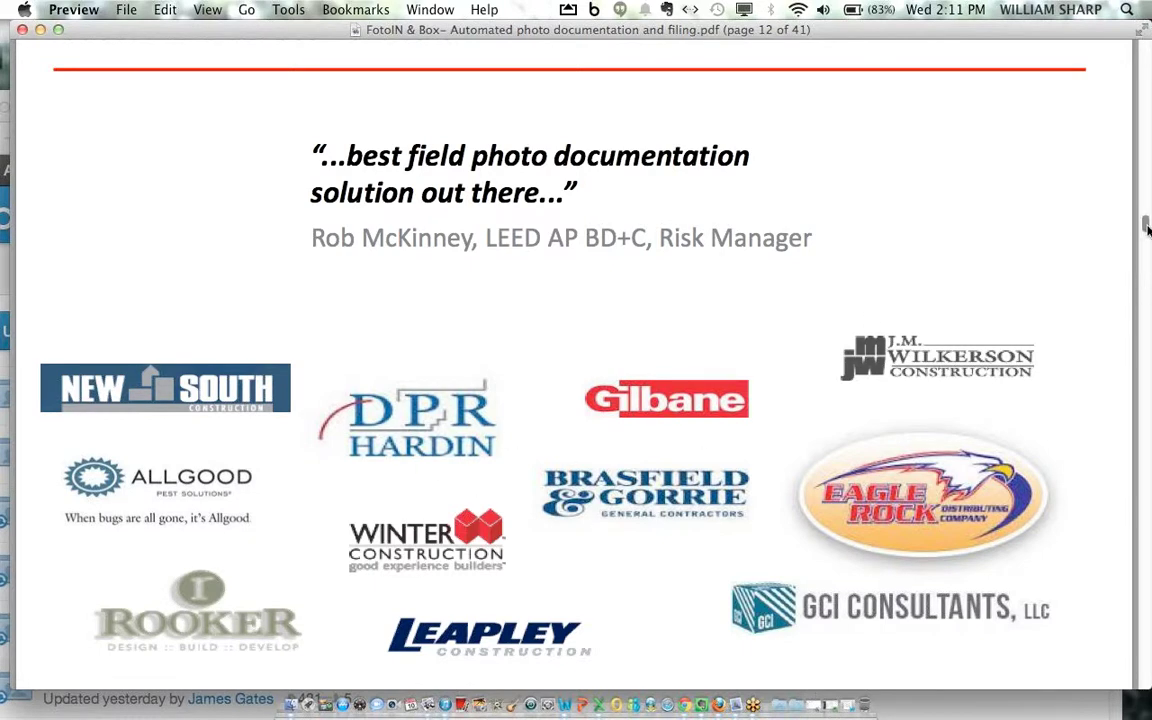
{"action": "scroll", "coordinate": [1147, 229], "scroll_direction": "down", "scroll_amount": 10}
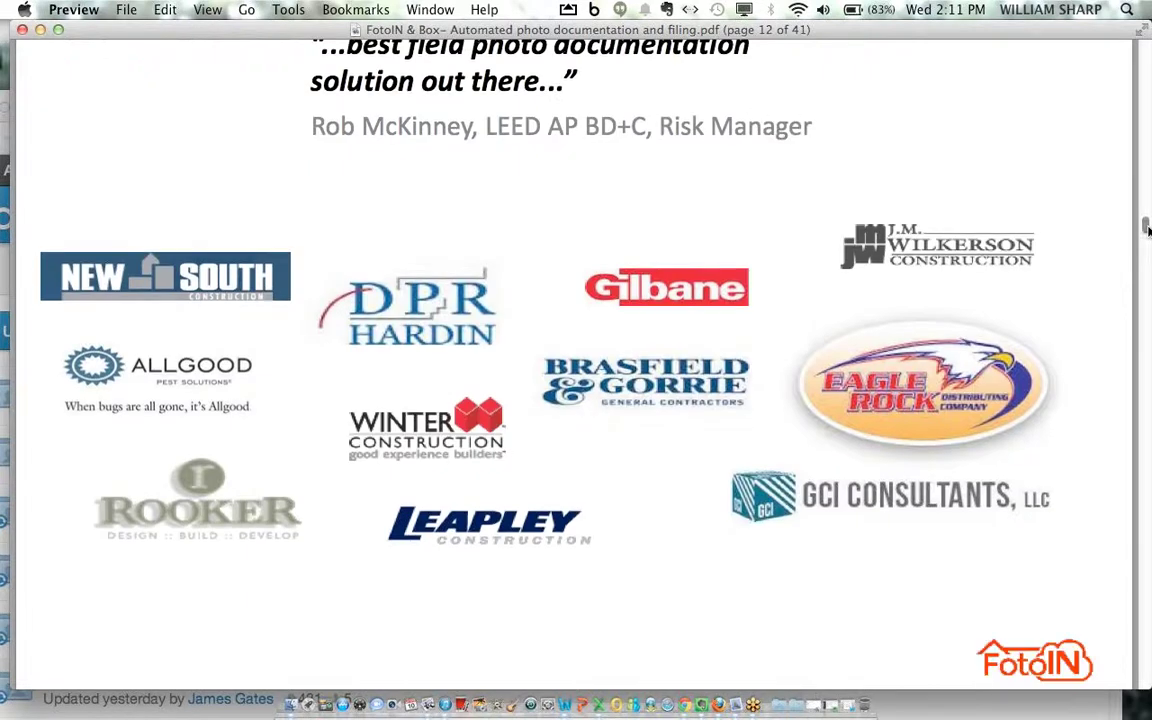
Step: Go to page 13 and examine the slide on simplified photo capture and auto filing to the right Box folder
{"action": "left_click_drag", "start_coordinate": [1147, 235], "coordinate": [1147, 239]}
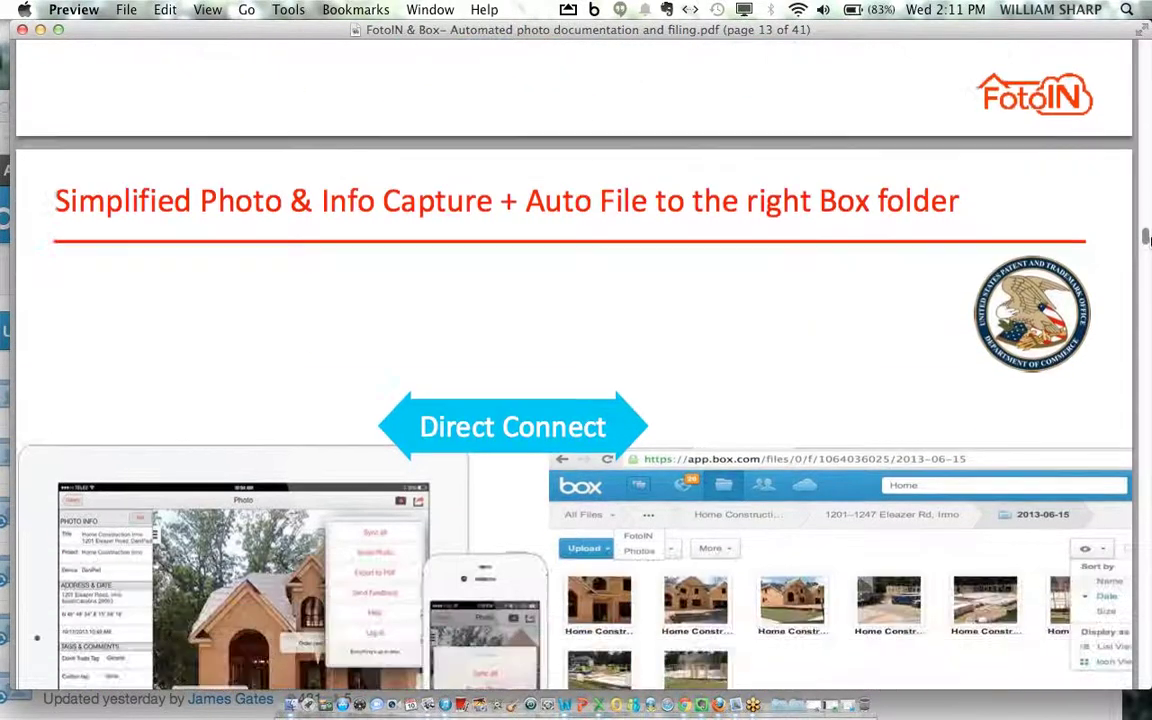
{"action": "scroll", "coordinate": [1147, 239], "scroll_direction": "down", "scroll_amount": 2}
{"action": "scroll", "coordinate": [1147, 239], "scroll_direction": "down", "scroll_amount": 2}
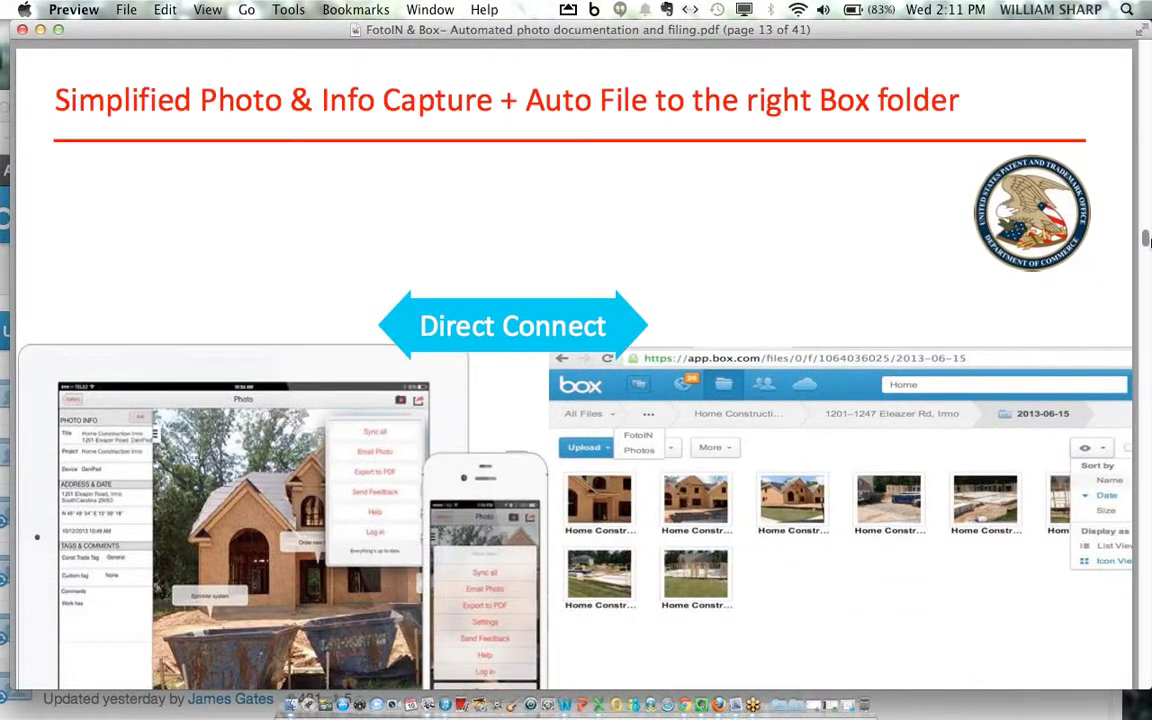
{"action": "scroll", "coordinate": [1147, 239], "scroll_direction": "down", "scroll_amount": 1}
{"action": "scroll", "coordinate": [1147, 239], "scroll_direction": "up", "scroll_amount": 1}
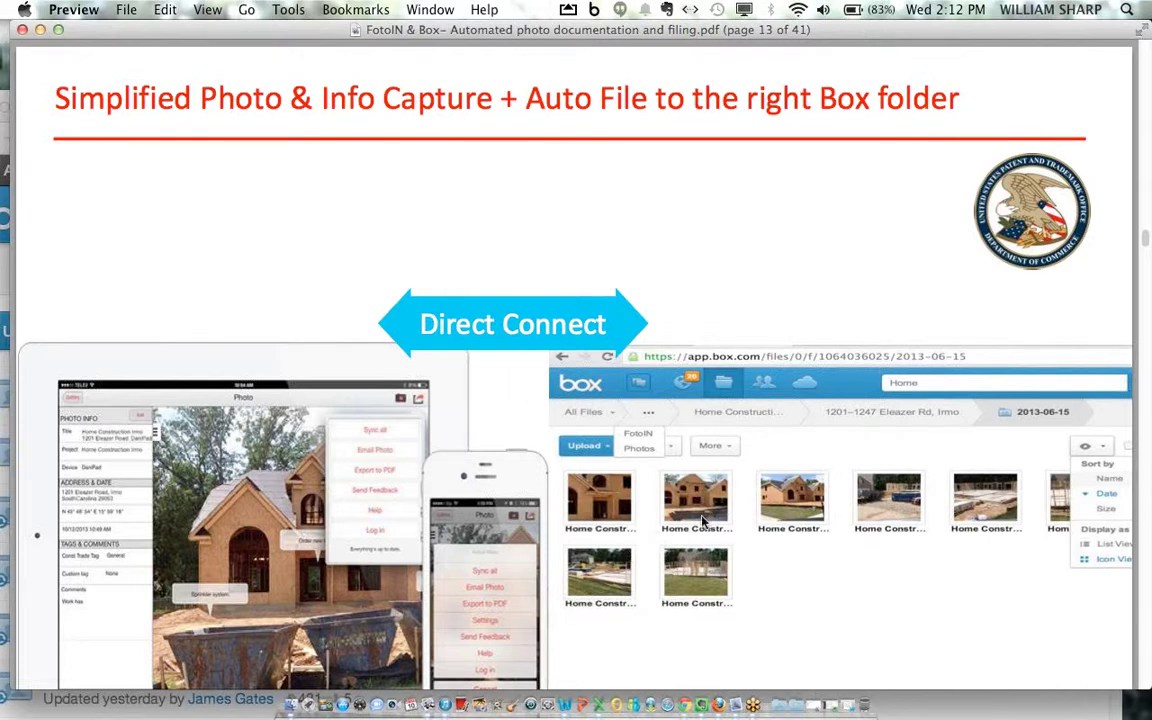
Step: Go to page 14 and examine the folder organizer and tags on the "Configure filing hierarchy, tags, projects, reports" slide
{"action": "scroll", "coordinate": [1144, 645], "scroll_direction": "down", "scroll_amount": 10}
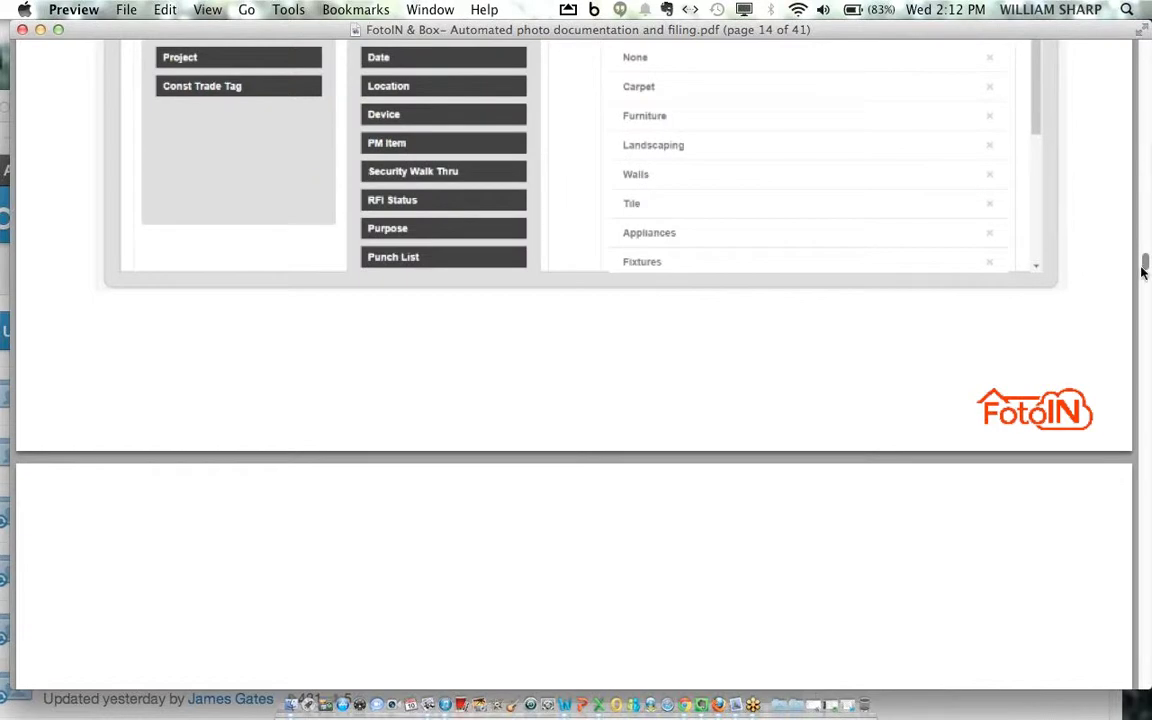
{"action": "scroll", "coordinate": [1144, 257], "scroll_direction": "down", "scroll_amount": 5}
{"action": "scroll", "coordinate": [1145, 257], "scroll_direction": "down", "scroll_amount": 5}
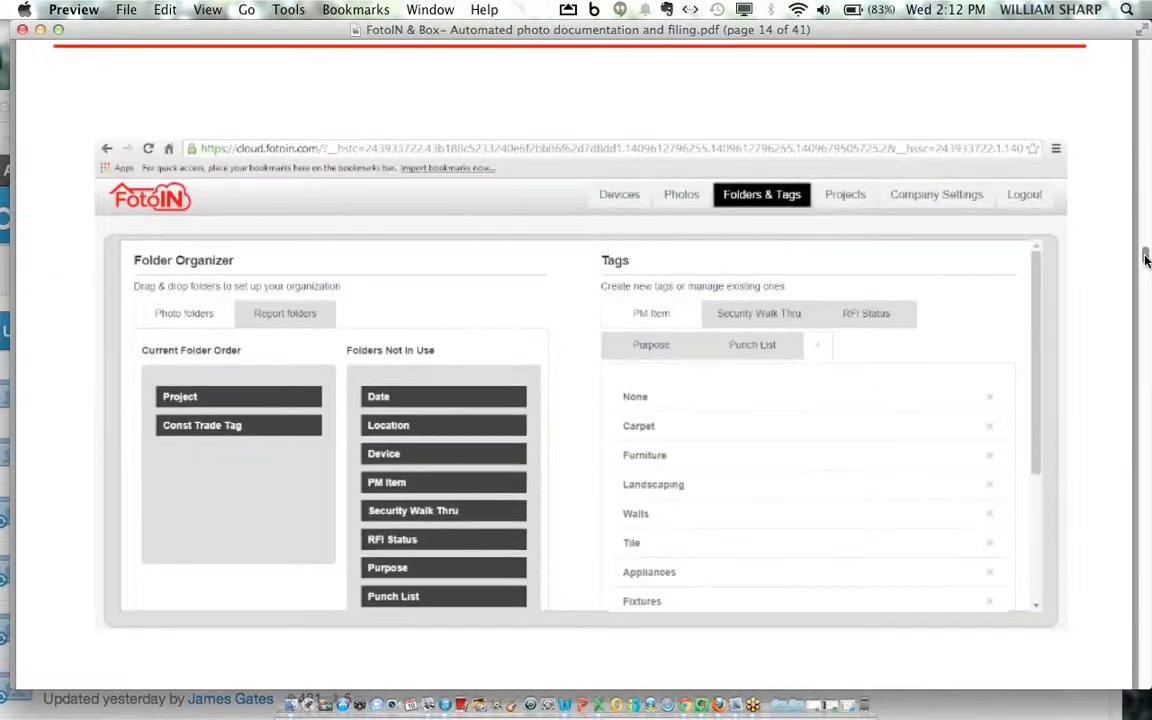
{"action": "scroll", "coordinate": [1145, 257], "scroll_direction": "up", "scroll_amount": 3}
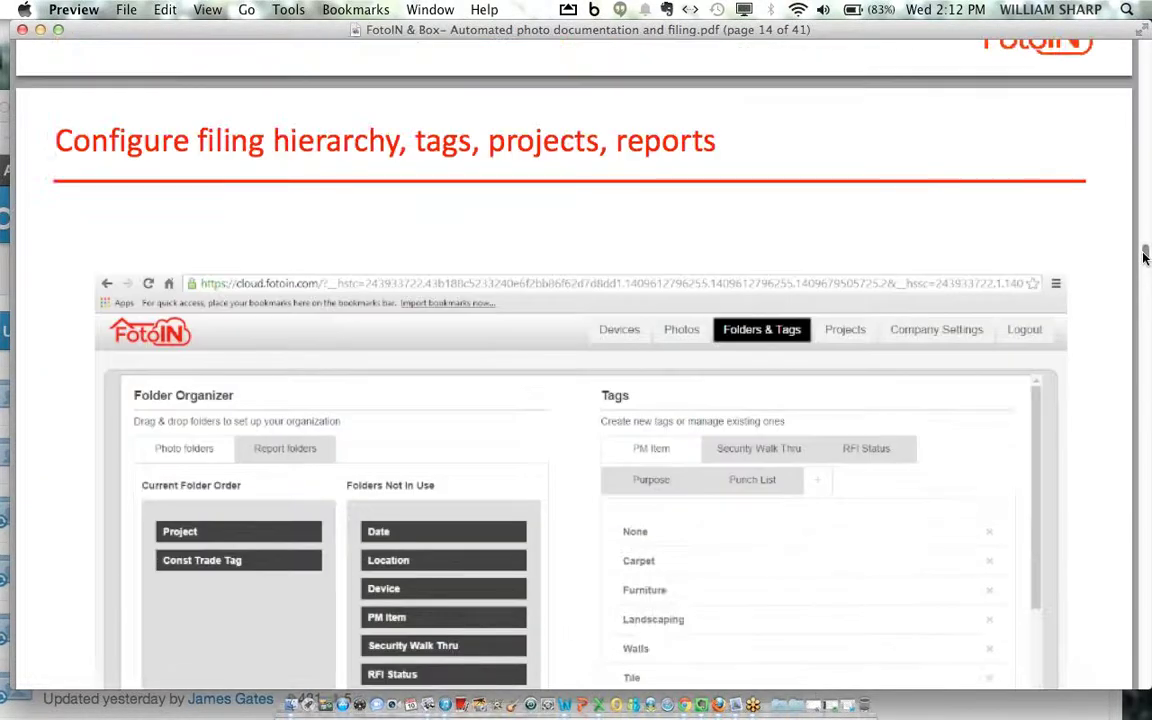
{"action": "scroll", "coordinate": [1146, 257], "scroll_direction": "up", "scroll_amount": 1}
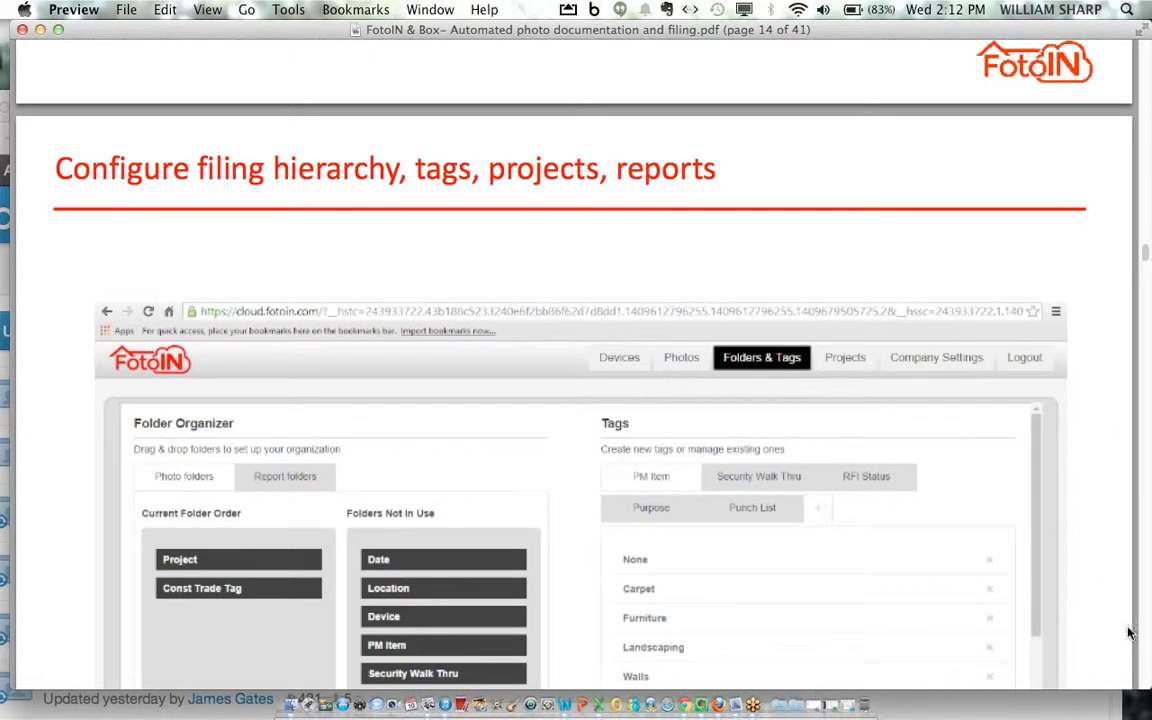
{"action": "scroll", "coordinate": [465, 464], "scroll_direction": "down", "scroll_amount": 1}
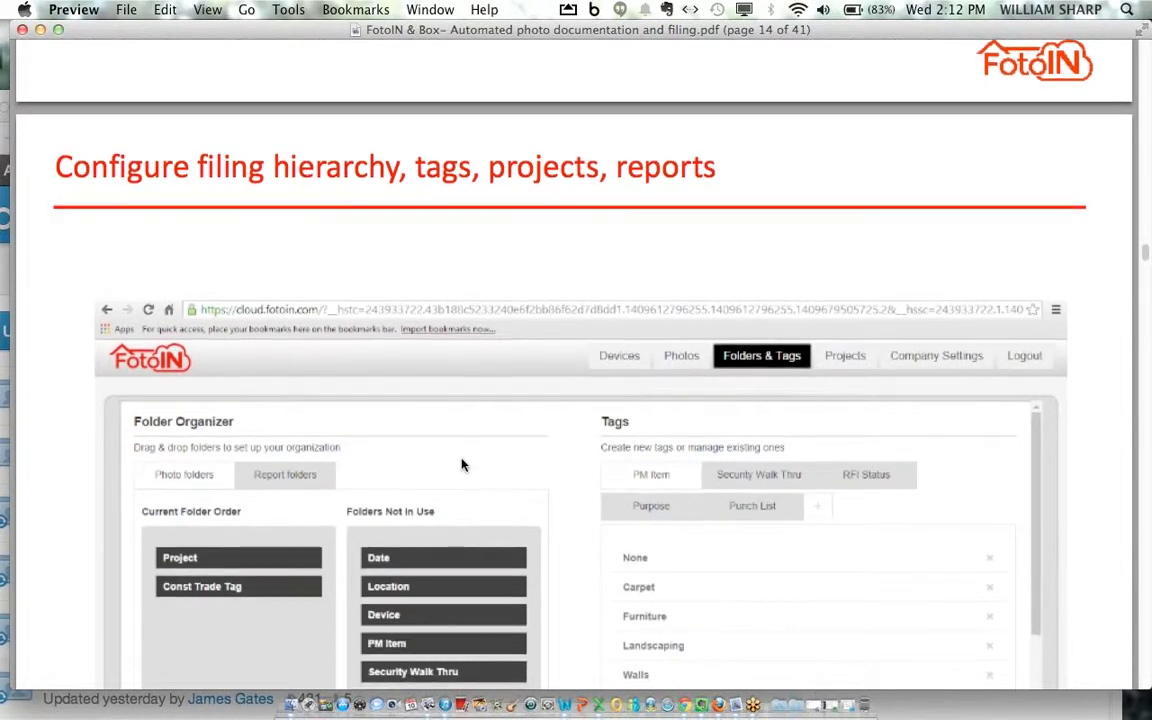
{"action": "scroll", "coordinate": [459, 463], "scroll_direction": "down", "scroll_amount": 3}
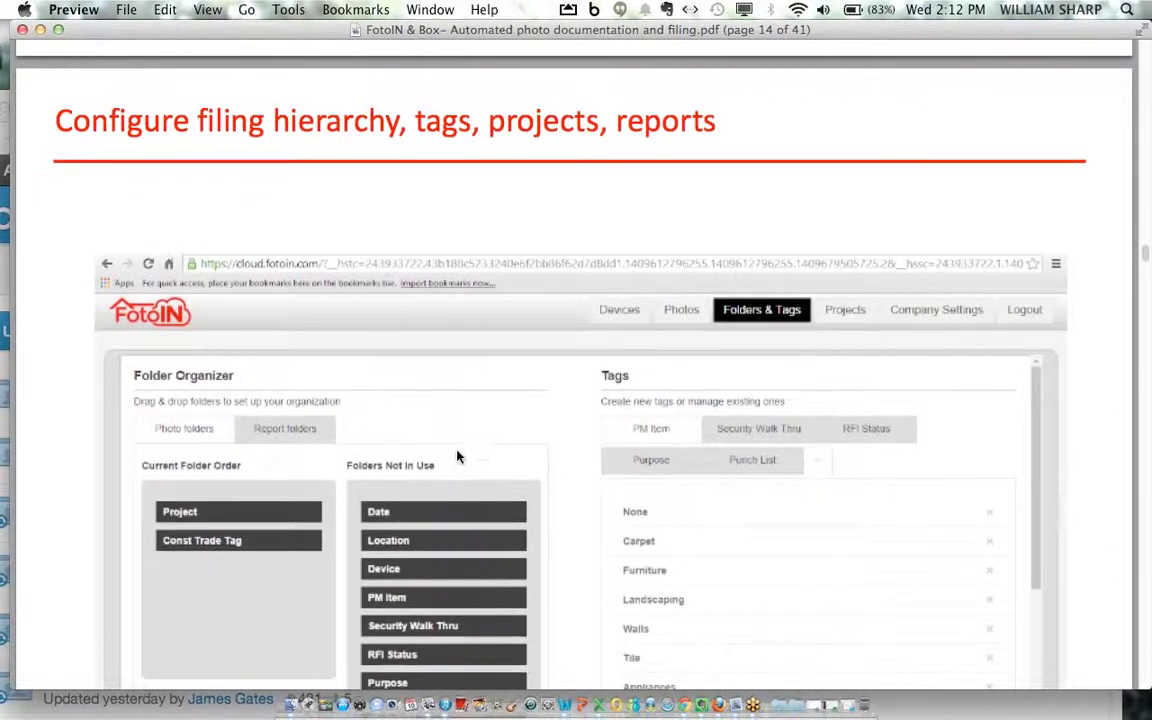
{"action": "scroll", "coordinate": [457, 454], "scroll_direction": "down", "scroll_amount": 1}
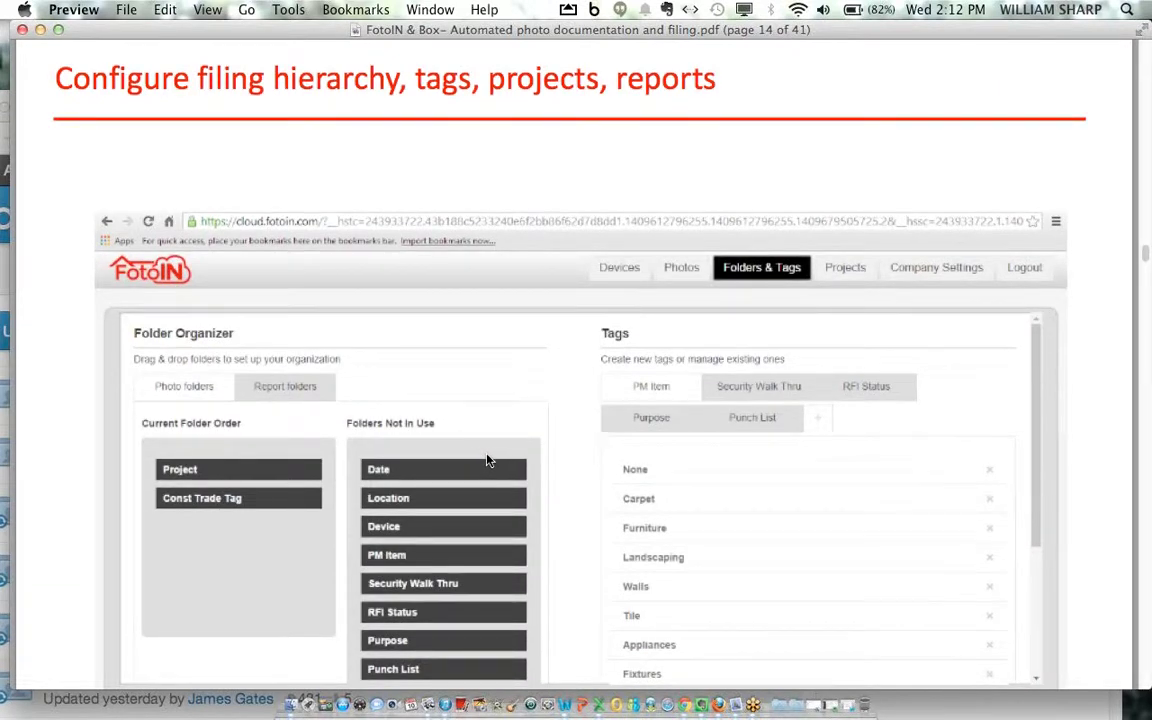
Step: Advance to the "All the DATA IS IN the photos" slide on page 15
{"action": "scroll", "coordinate": [489, 459], "scroll_direction": "down", "scroll_amount": 5}
{"action": "scroll", "coordinate": [487, 458], "scroll_direction": "down", "scroll_amount": 20}
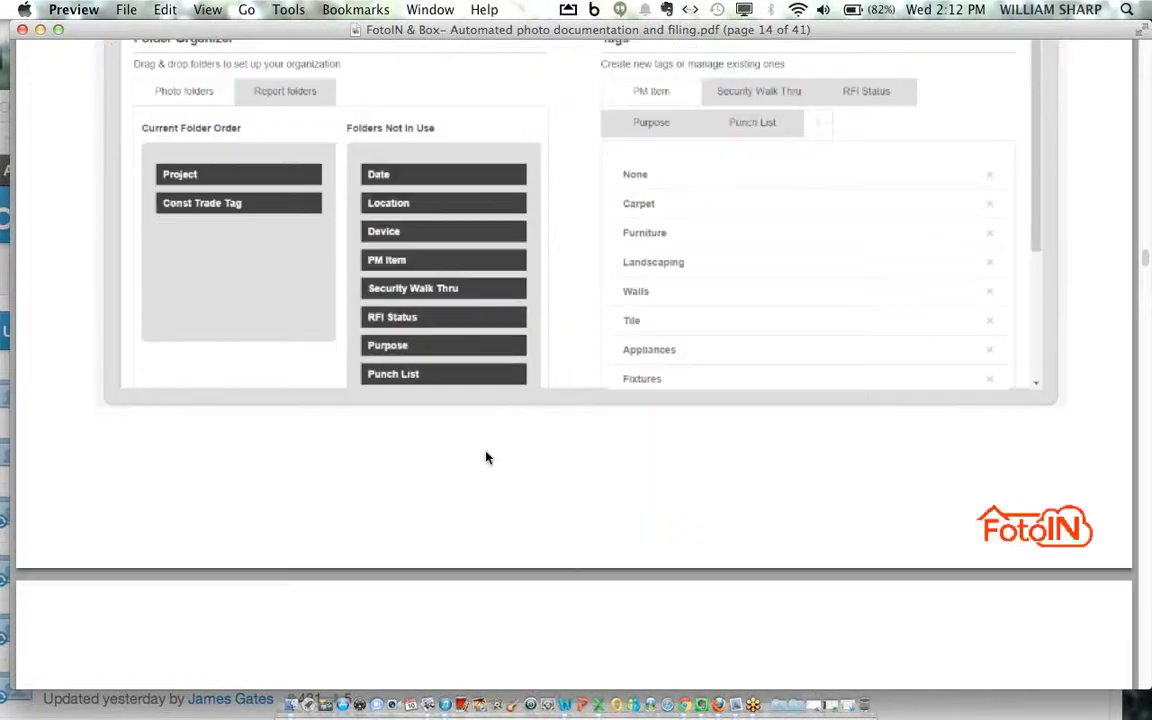
{"action": "scroll", "coordinate": [485, 457], "scroll_direction": "down", "scroll_amount": 5}
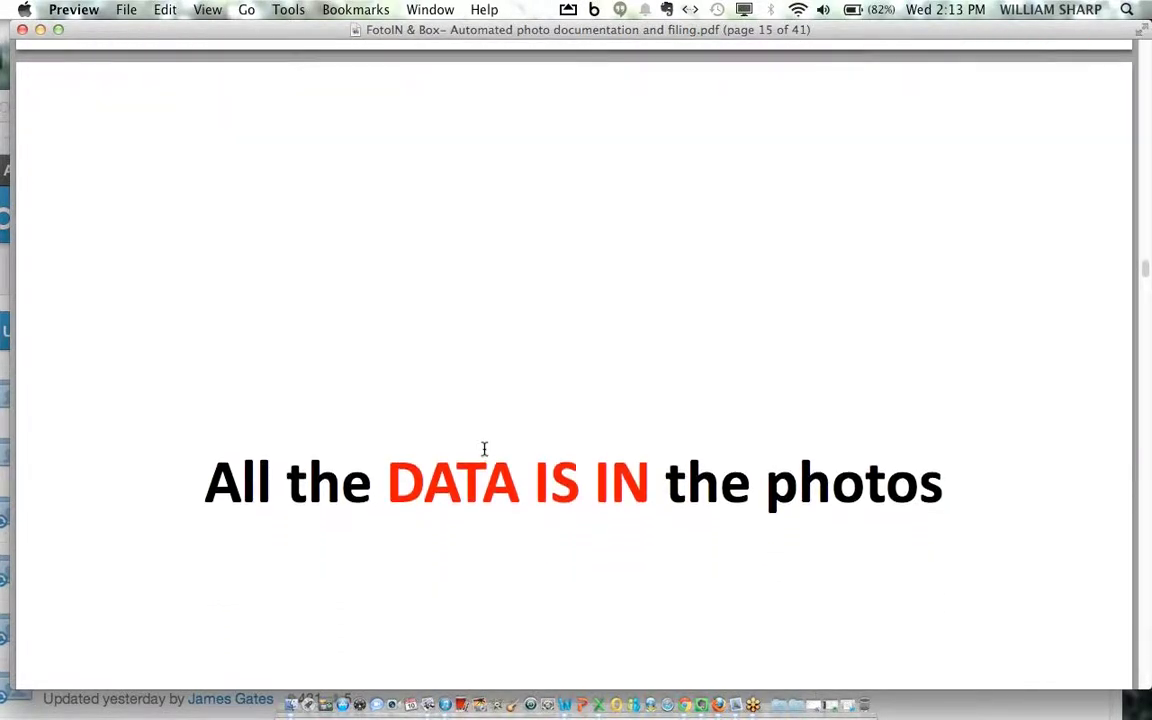
{"action": "scroll", "coordinate": [485, 449], "scroll_direction": "down", "scroll_amount": 3}
{"action": "scroll", "coordinate": [483, 450], "scroll_direction": "down", "scroll_amount": 15}
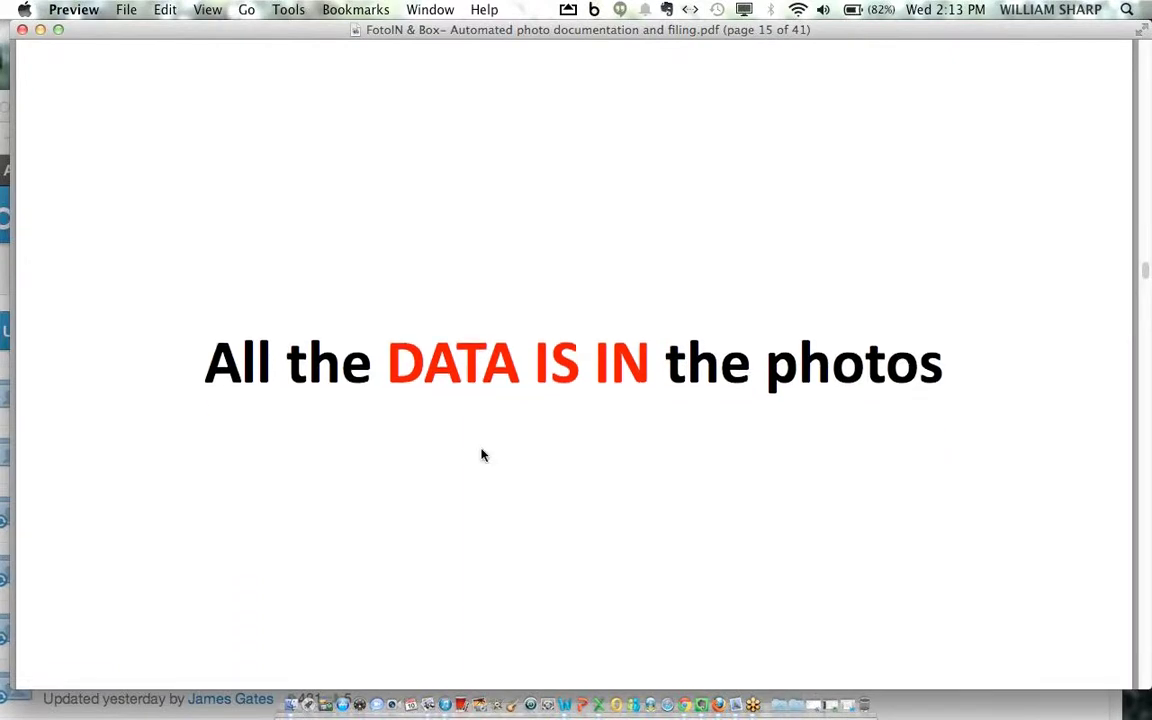
Step: Go to page 16 and read through the "Photo documentation as a competitive advantage" slide to its end
{"action": "scroll", "coordinate": [479, 452], "scroll_direction": "down", "scroll_amount": 15}
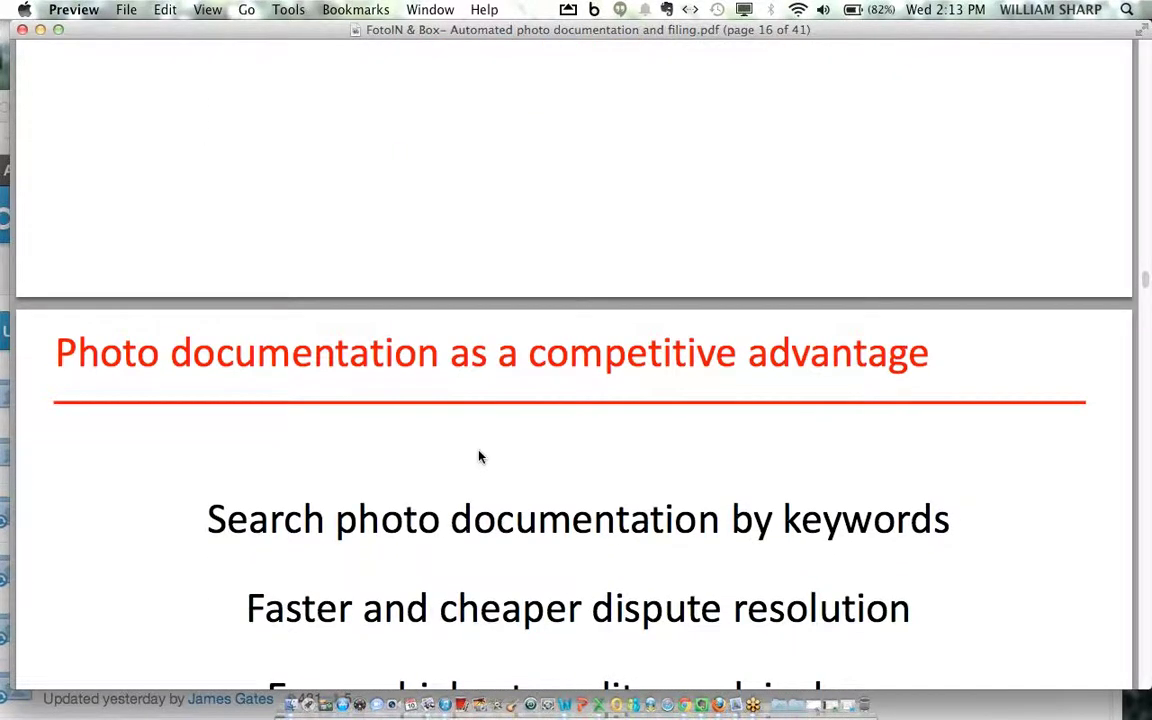
{"action": "scroll", "coordinate": [478, 452], "scroll_direction": "down", "scroll_amount": 1}
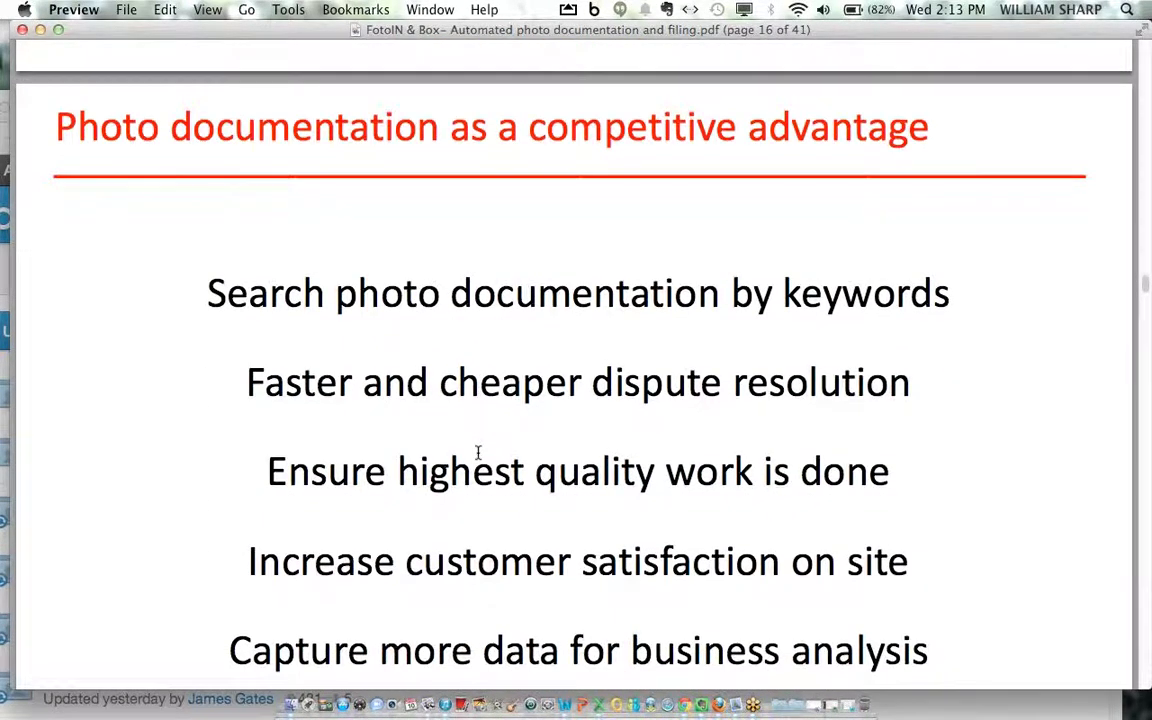
{"action": "scroll", "coordinate": [476, 452], "scroll_direction": "down", "scroll_amount": 2}
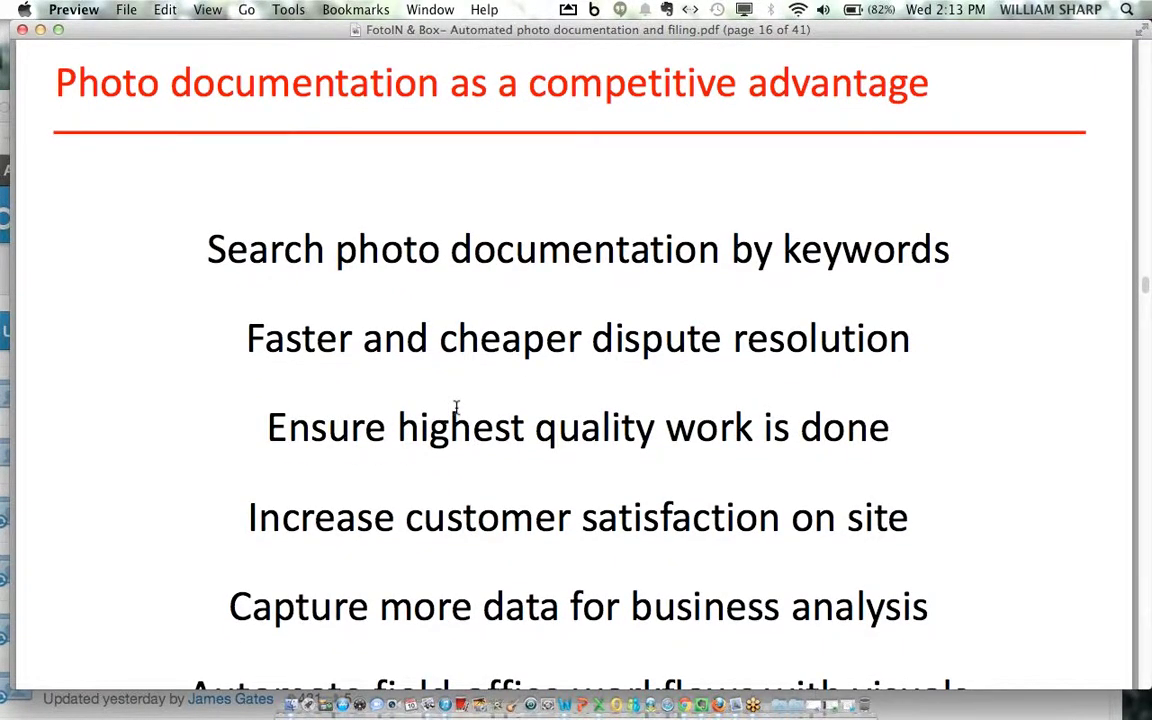
{"action": "scroll", "coordinate": [456, 408], "scroll_direction": "down", "scroll_amount": 1}
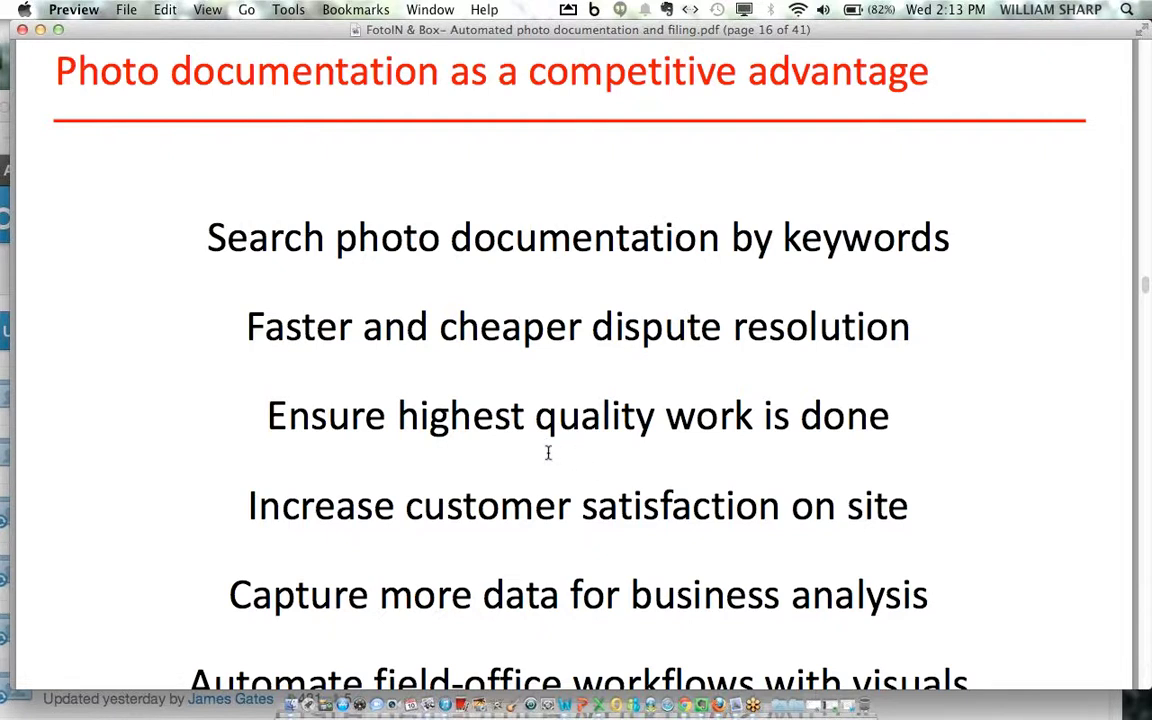
{"action": "scroll", "coordinate": [548, 452], "scroll_direction": "down", "scroll_amount": 1}
{"action": "scroll", "coordinate": [546, 453], "scroll_direction": "down", "scroll_amount": 3}
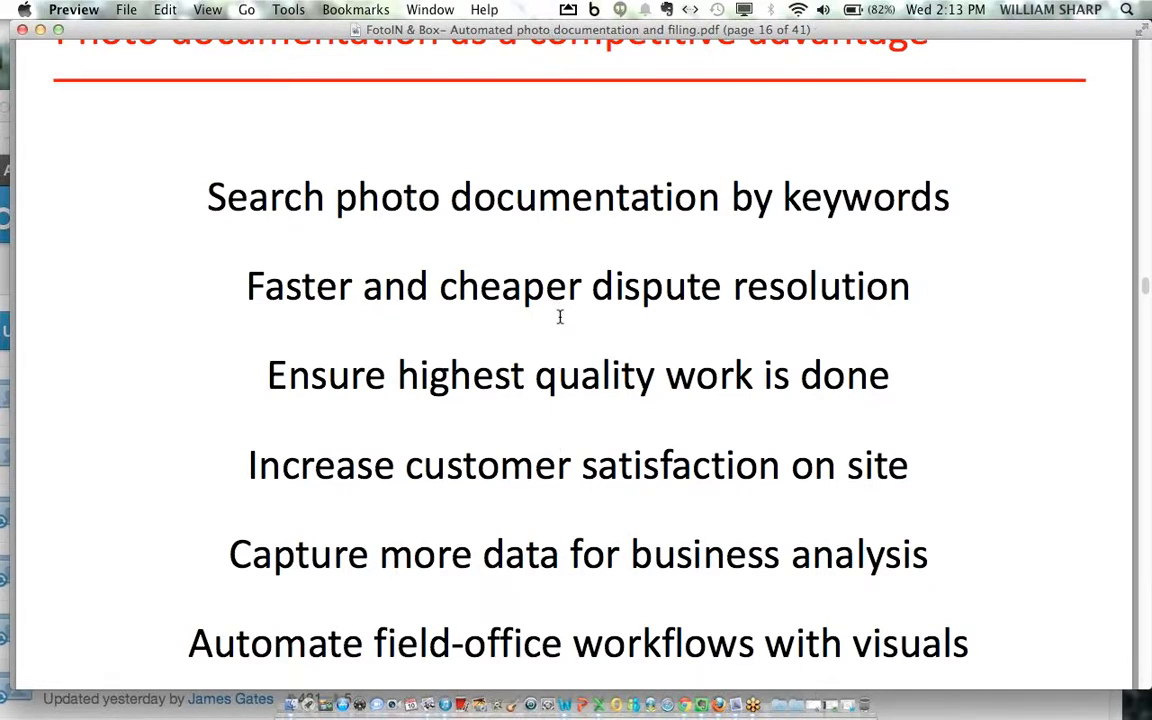
{"action": "scroll", "coordinate": [562, 316], "scroll_direction": "down", "scroll_amount": 1}
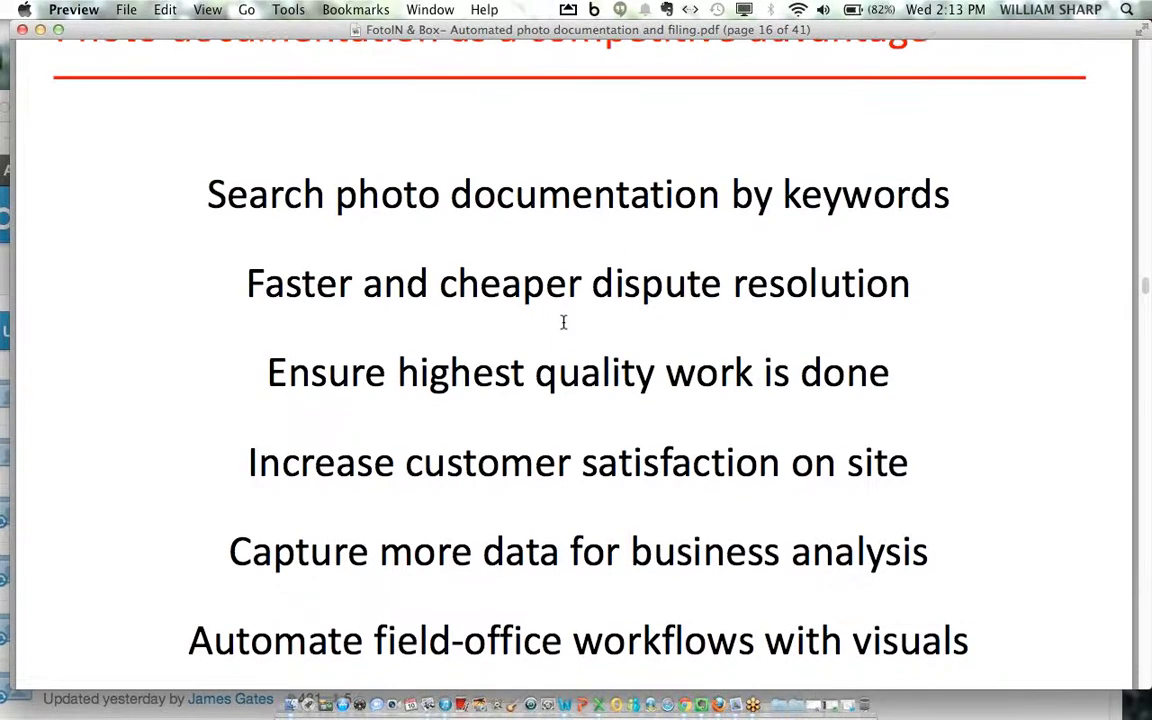
{"action": "scroll", "coordinate": [564, 318], "scroll_direction": "down", "scroll_amount": 10}
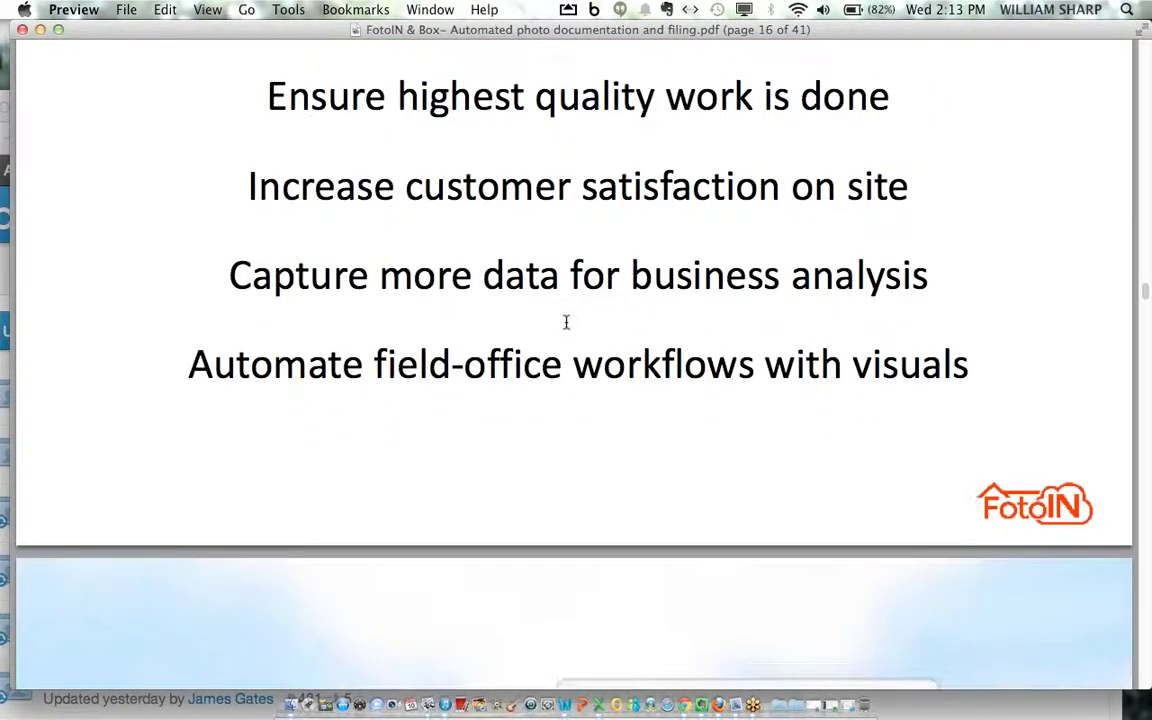
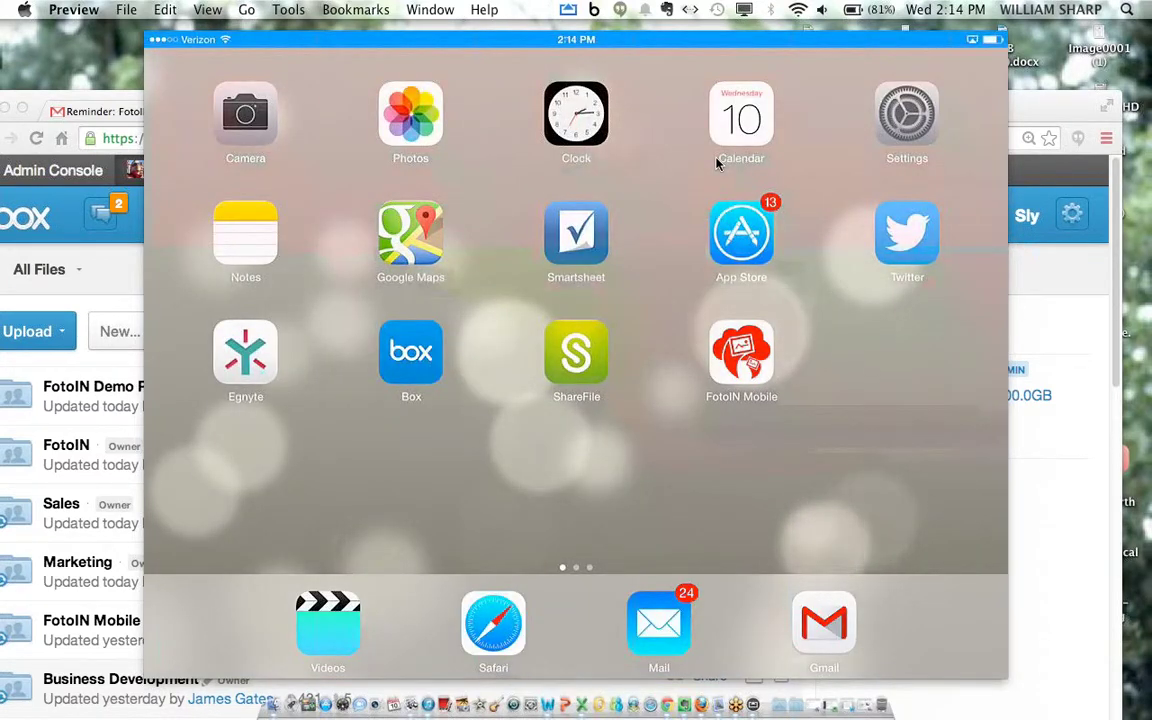
Step: Open the FotoIN Mobile app and browse the list of devices available for filtering the photo gallery
{"action": "mouse_move", "coordinate": [775, 180]}
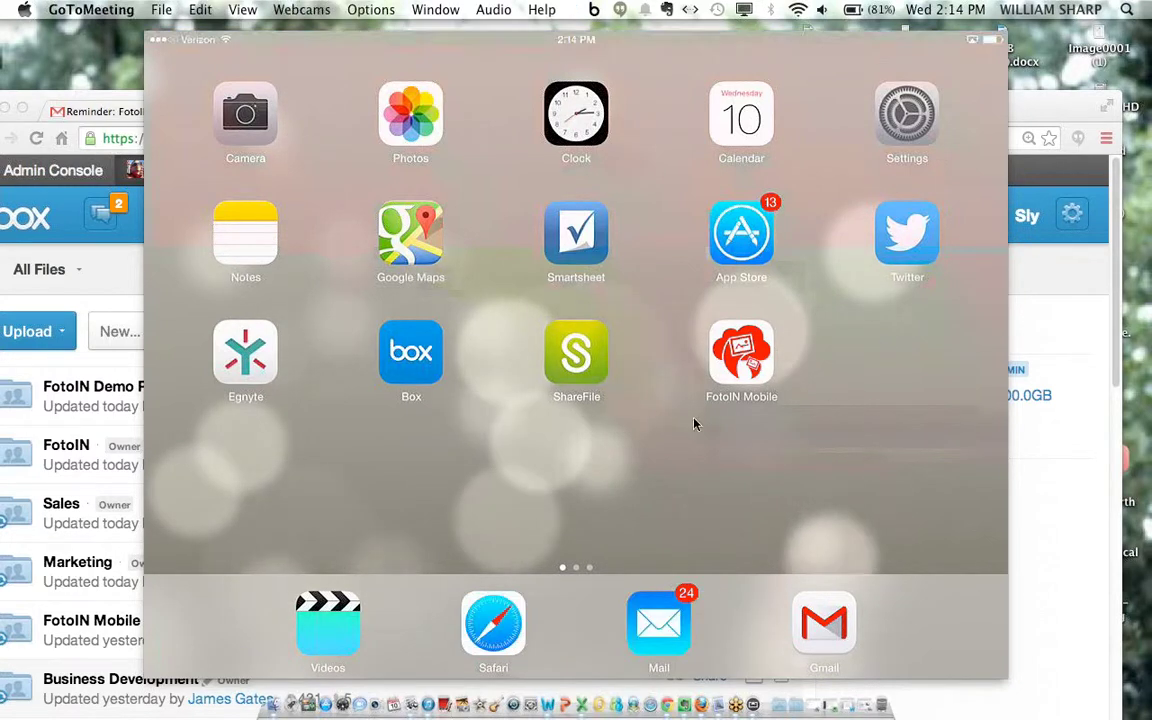
{"action": "left_click", "coordinate": [738, 360]}
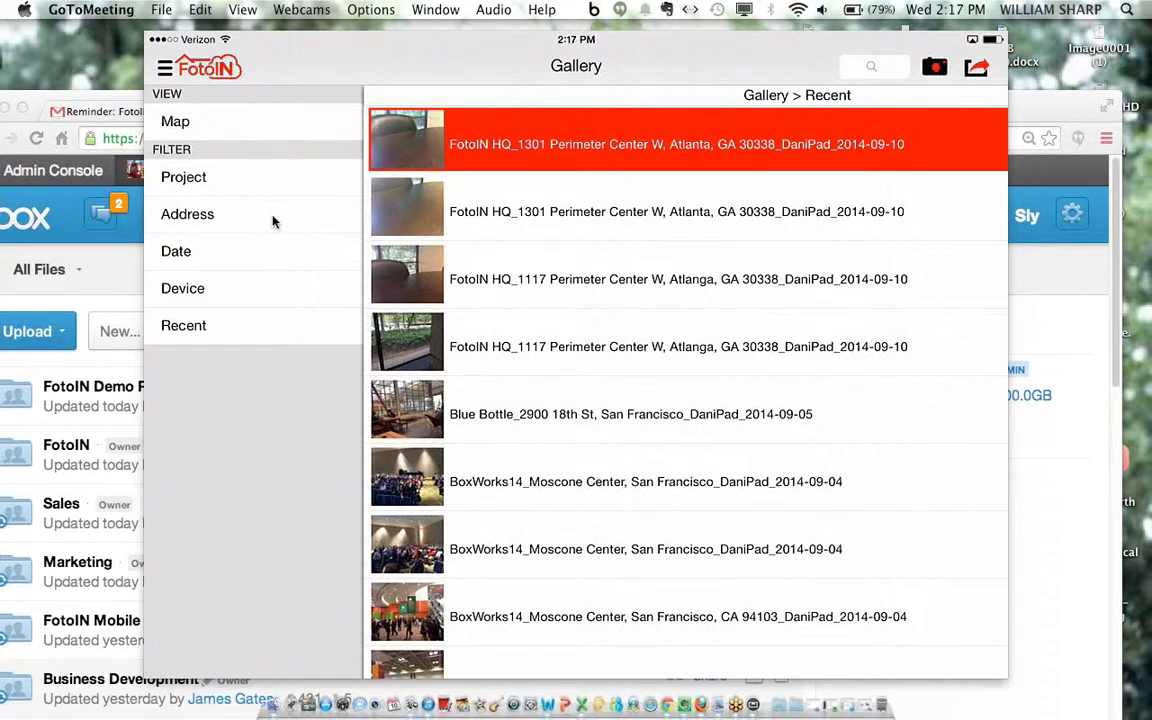
{"action": "left_click", "coordinate": [252, 278]}
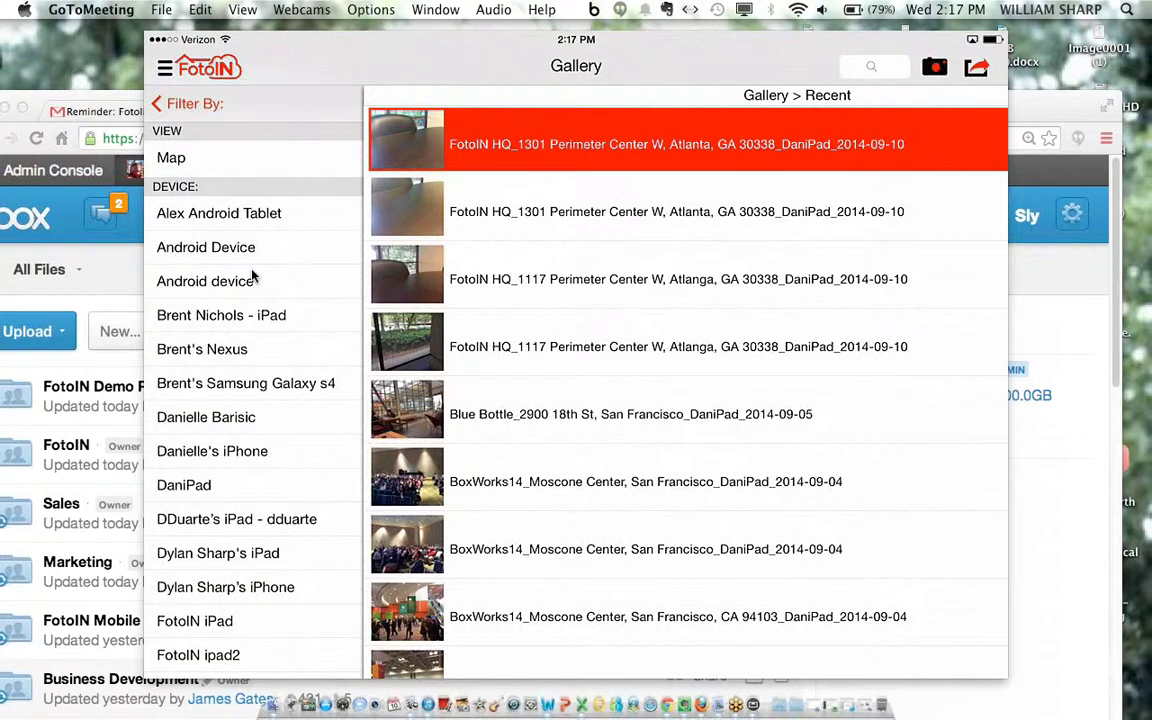
{"action": "scroll", "coordinate": [252, 278], "scroll_direction": "down", "scroll_amount": 5}
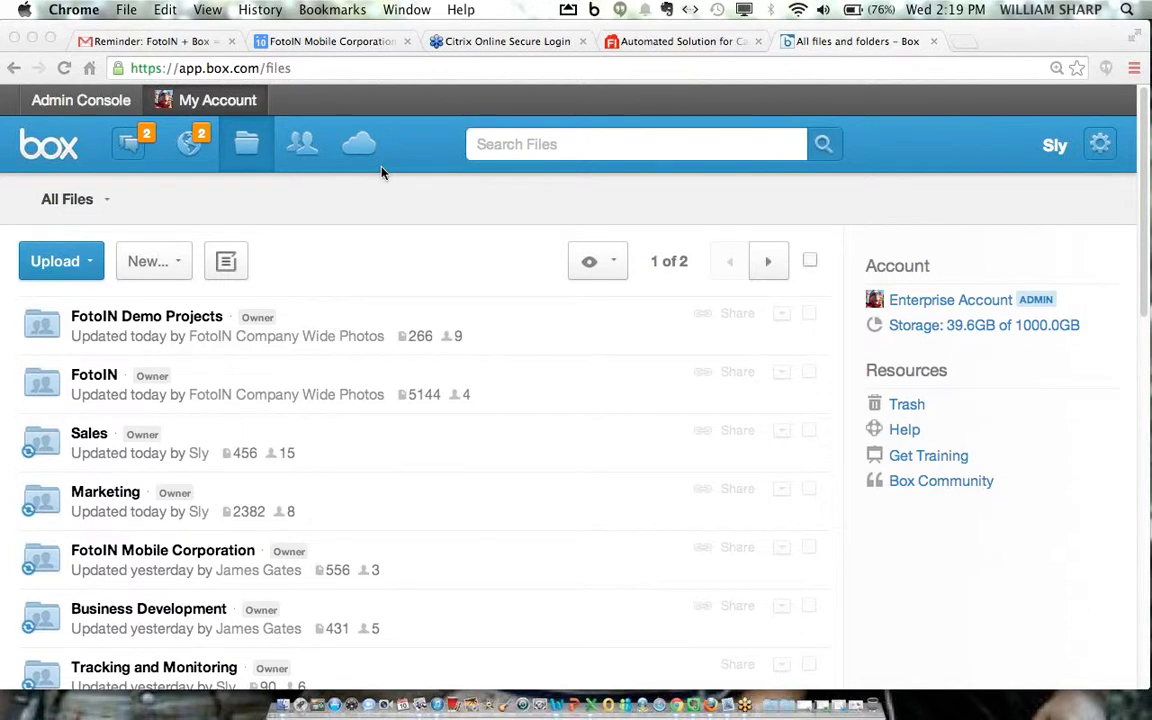
Step: Switch to Box in the browser, refresh the files, and open FotoIN Demo Projects > FotoIN HQ > RFI Opened > Windows
{"action": "left_click", "coordinate": [141, 170]}
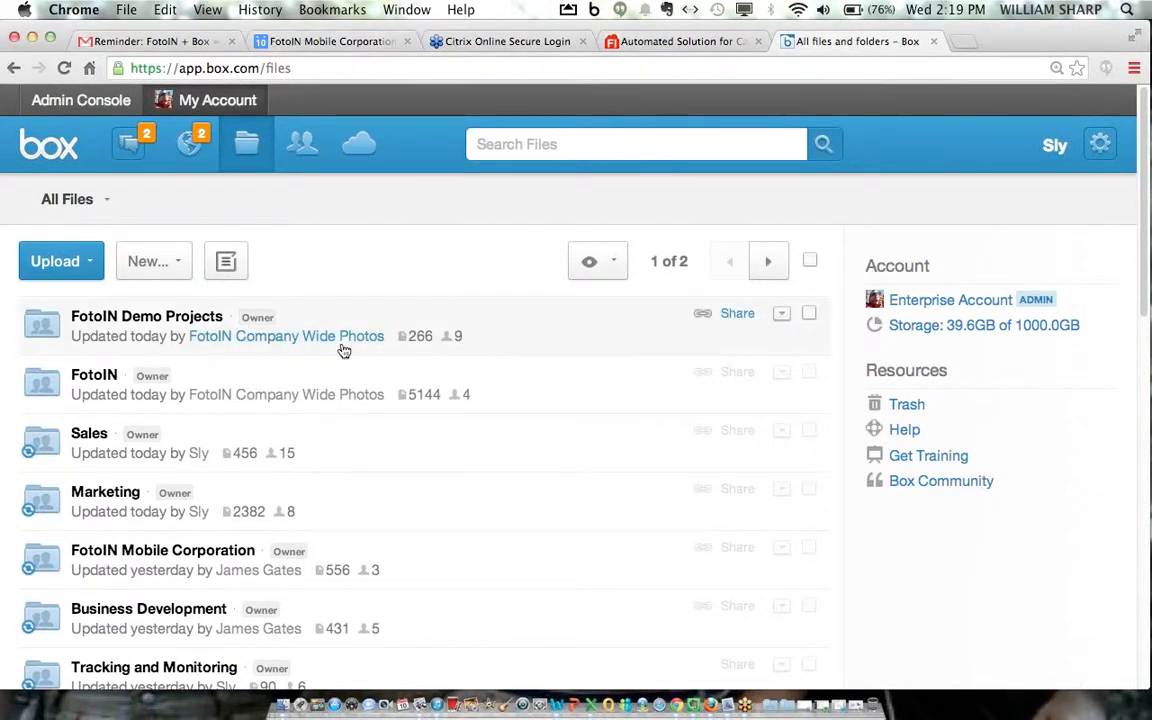
{"action": "left_click", "coordinate": [64, 68]}
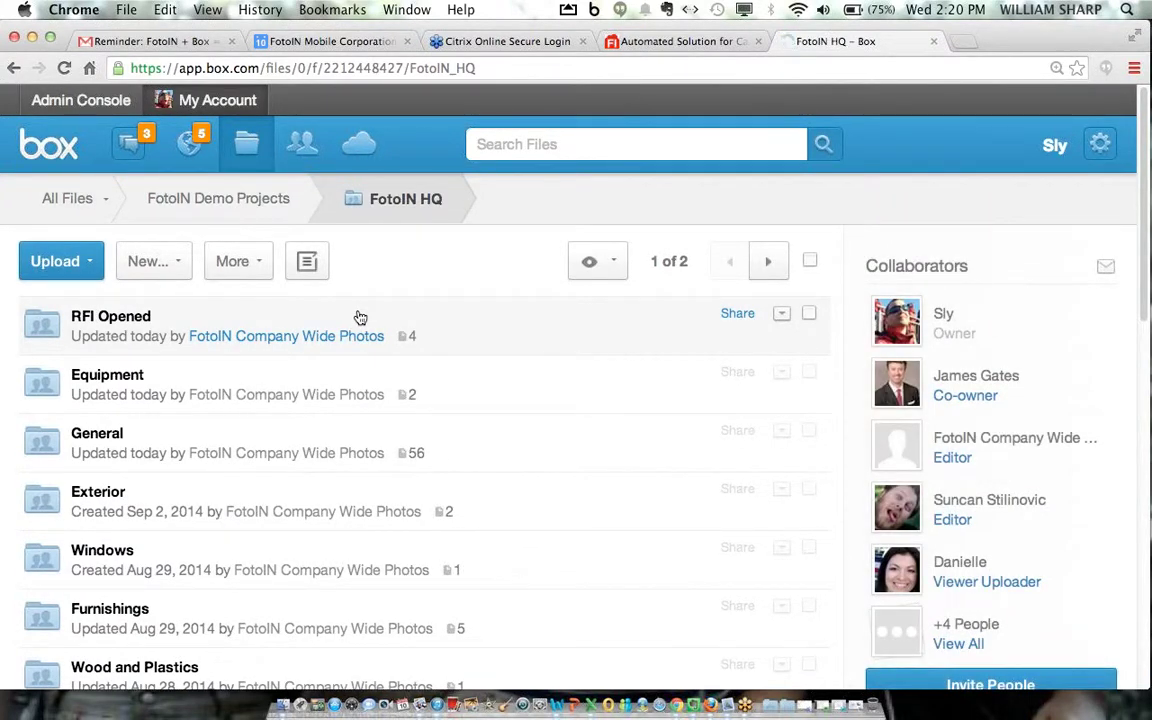
{"action": "left_click", "coordinate": [360, 318]}
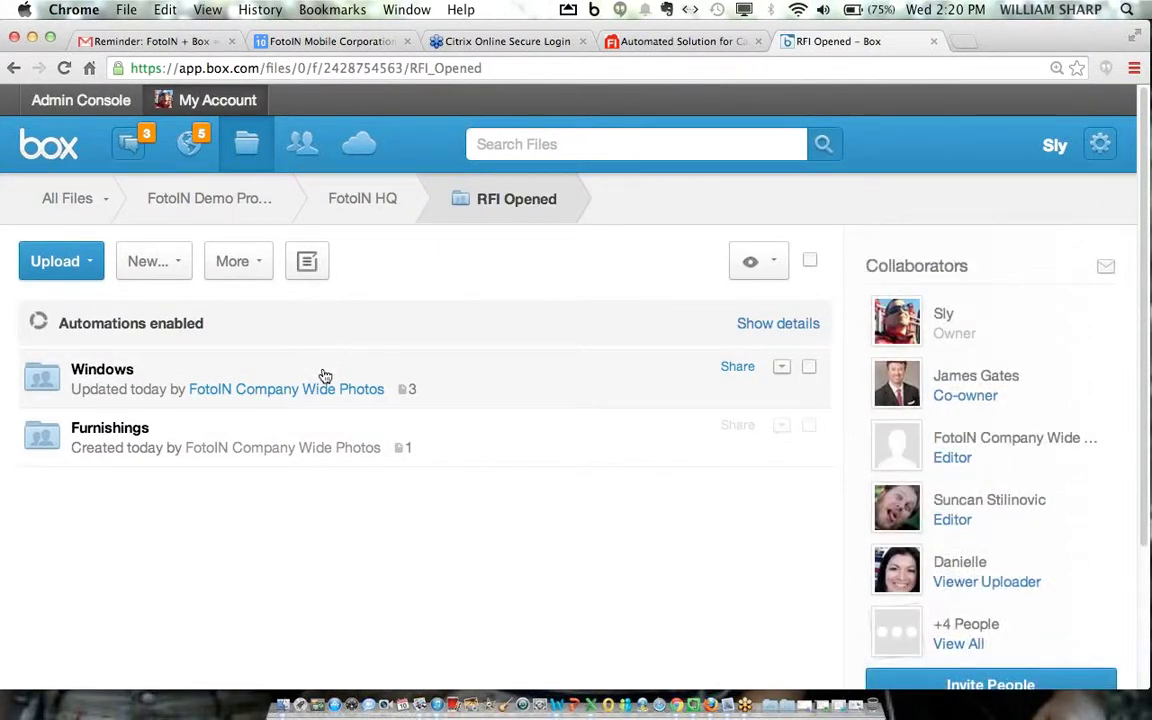
{"action": "left_click", "coordinate": [328, 374]}
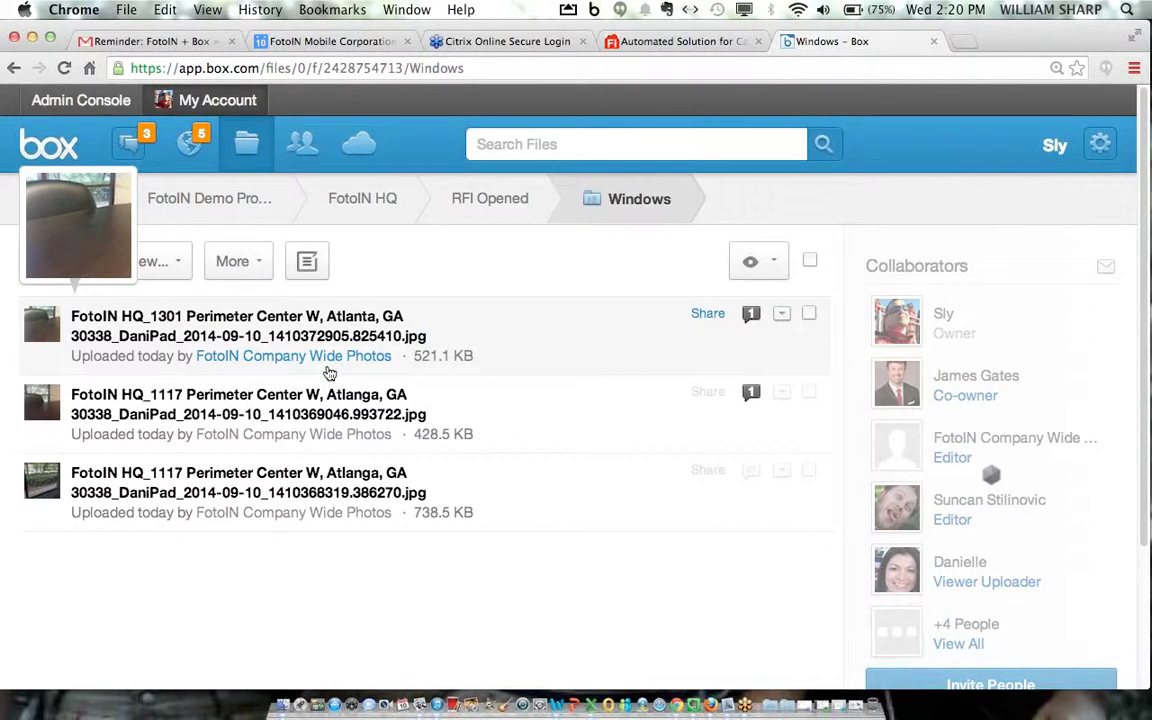
Step: Preview the first FotoIN HQ photo in the Windows folder, reloading the stuck page and waiting for it to respond
{"action": "left_click", "coordinate": [497, 332]}
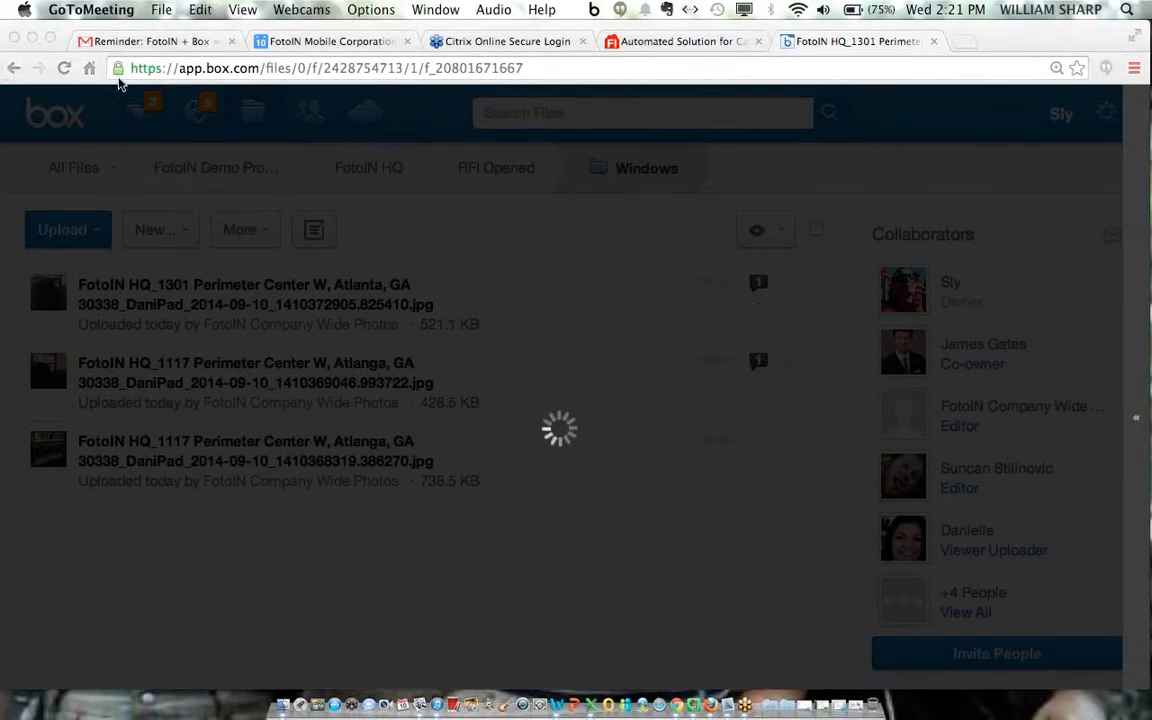
{"action": "left_click", "coordinate": [63, 69]}
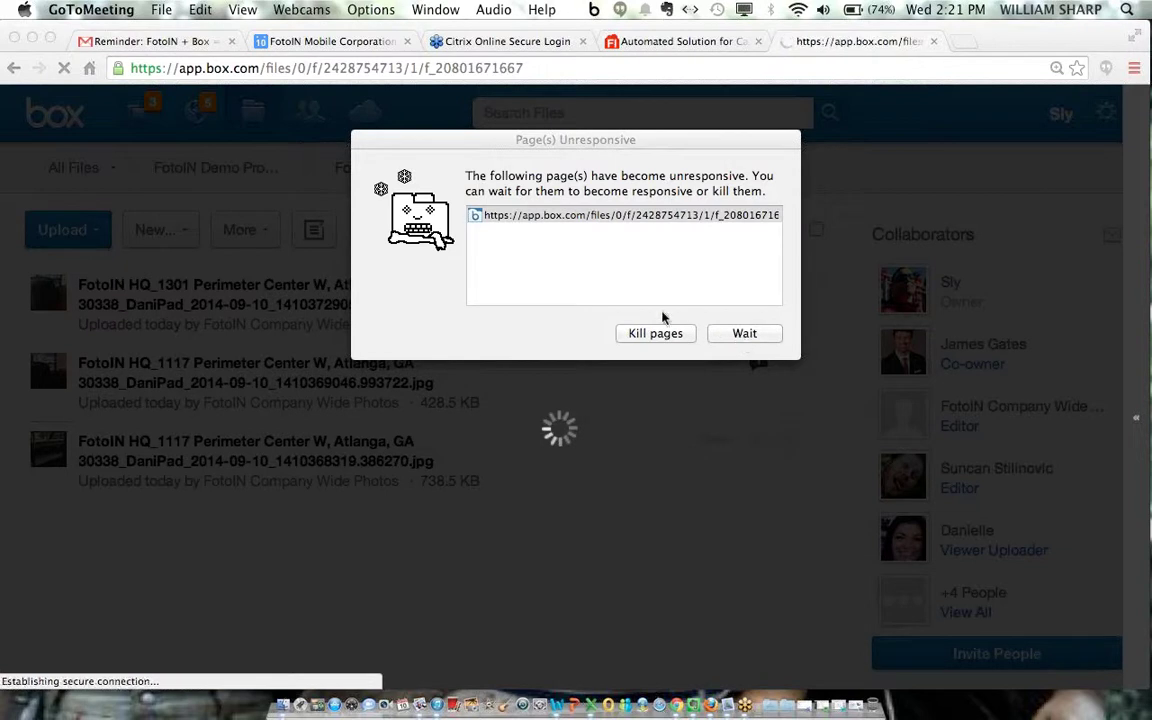
{"action": "left_click", "coordinate": [633, 218]}
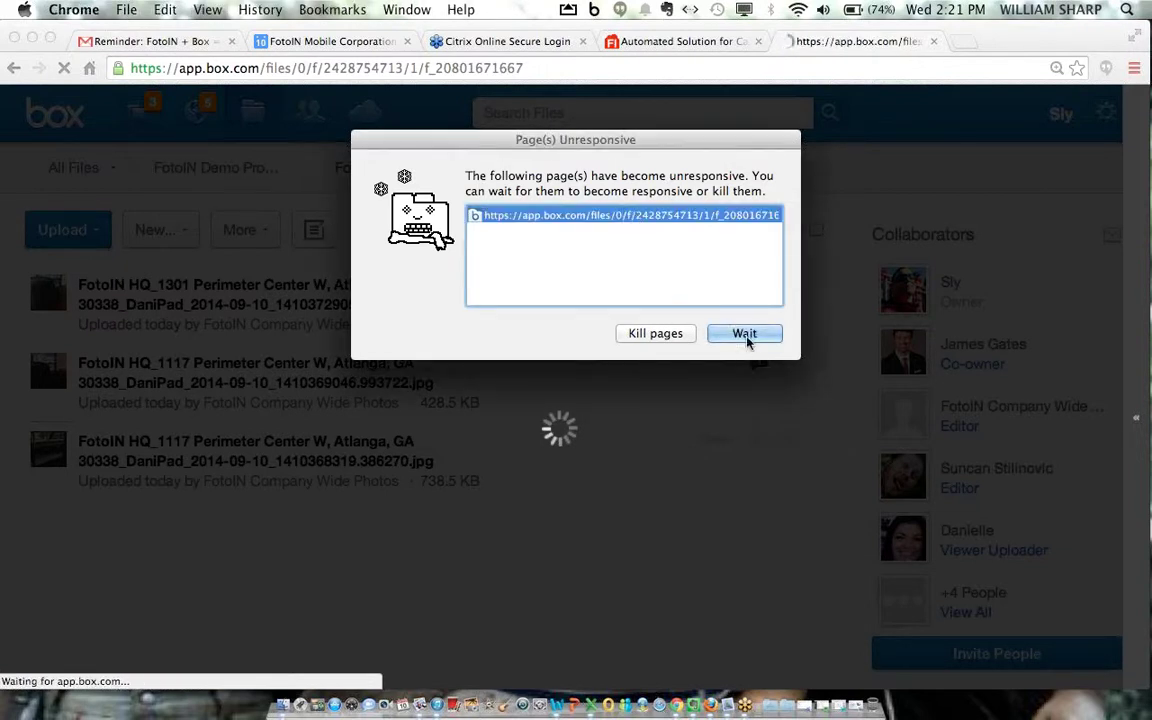
{"action": "left_click", "coordinate": [746, 334]}
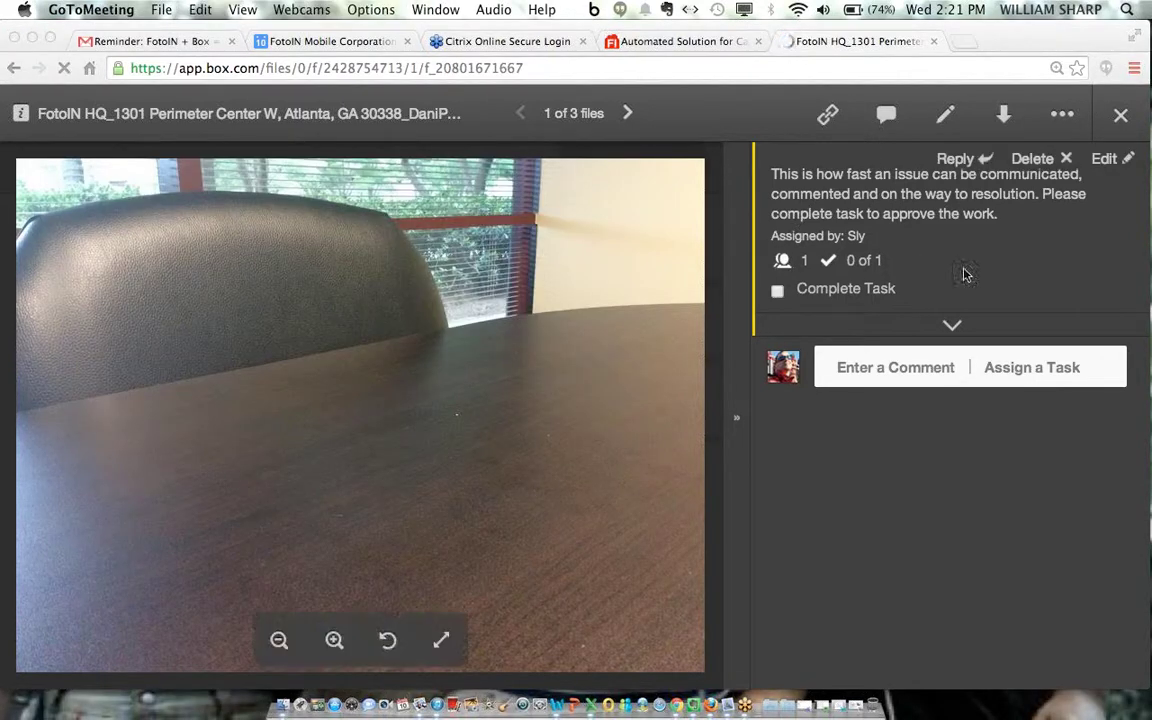
Step: Show the photo's metadata and examine its additional attributes, including device, location, annotations, project and RFI status
{"action": "left_click", "coordinate": [1066, 117]}
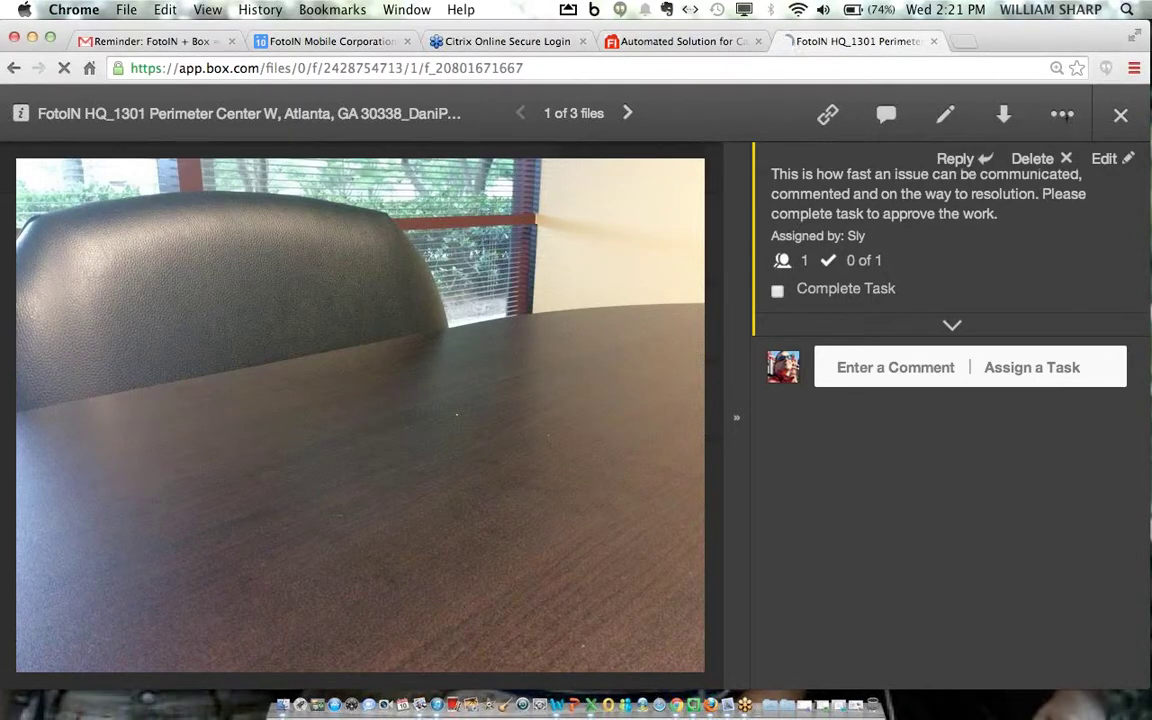
{"action": "left_click", "coordinate": [1066, 118]}
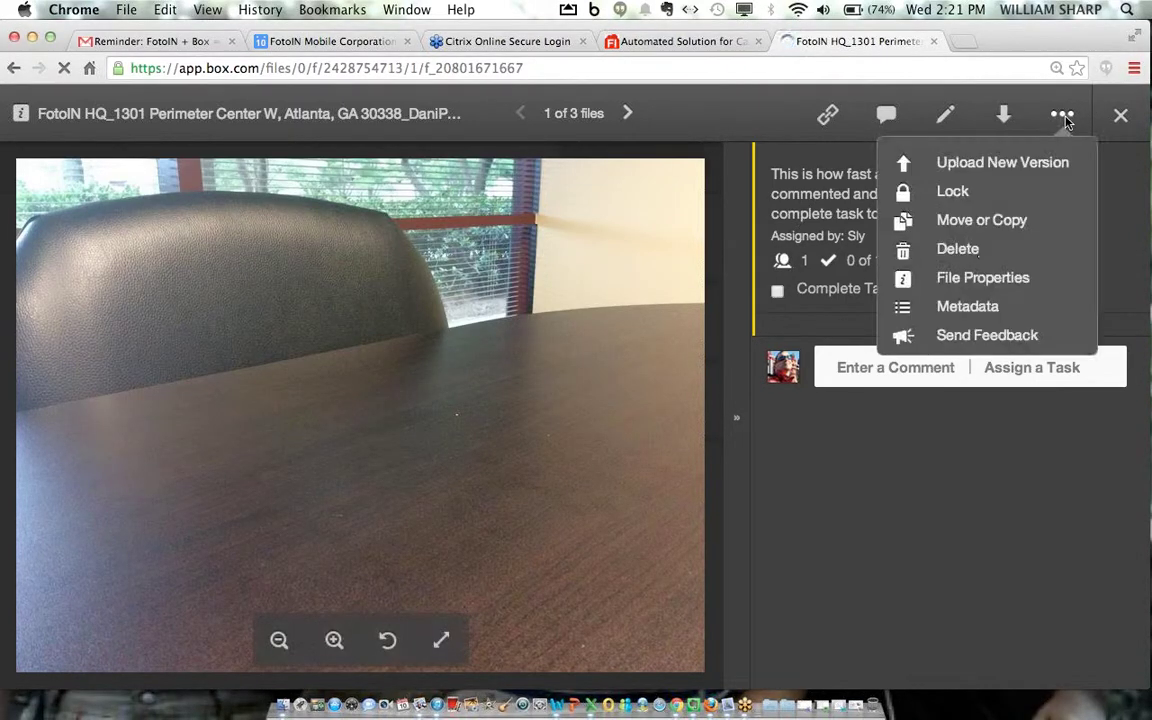
{"action": "left_click", "coordinate": [977, 313]}
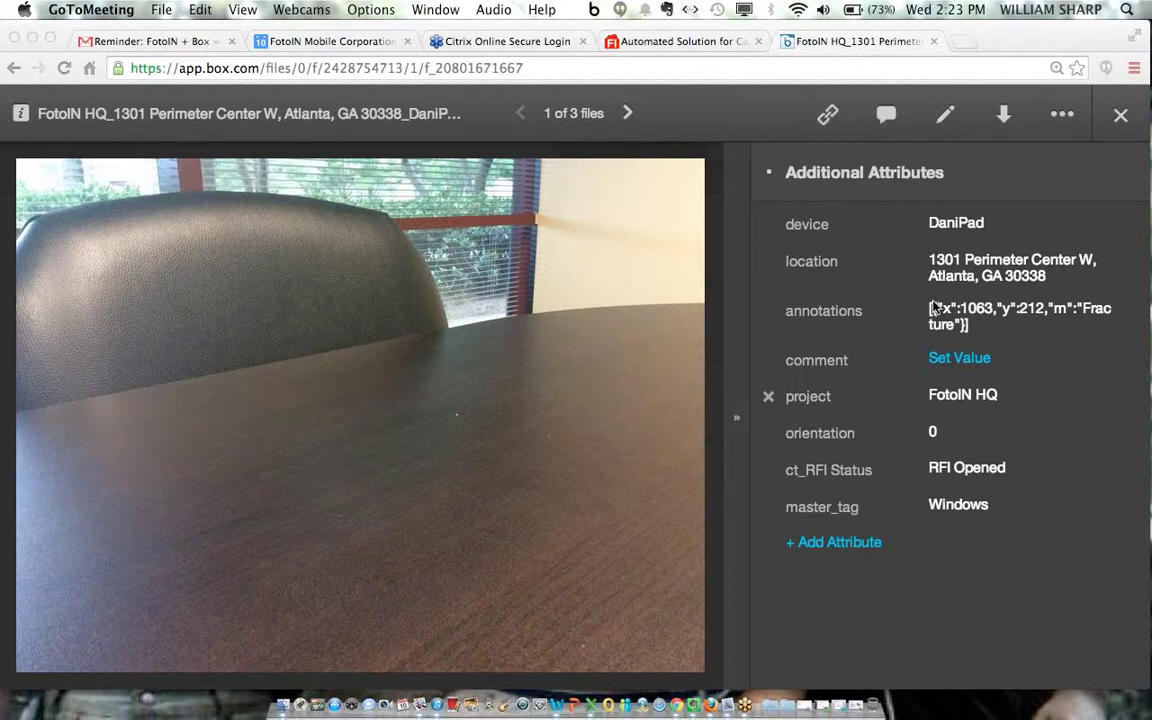
Step: Close the metadata view, reopen the same photo to review its assigned task, and return to the Windows folder
{"action": "left_click", "coordinate": [1121, 118]}
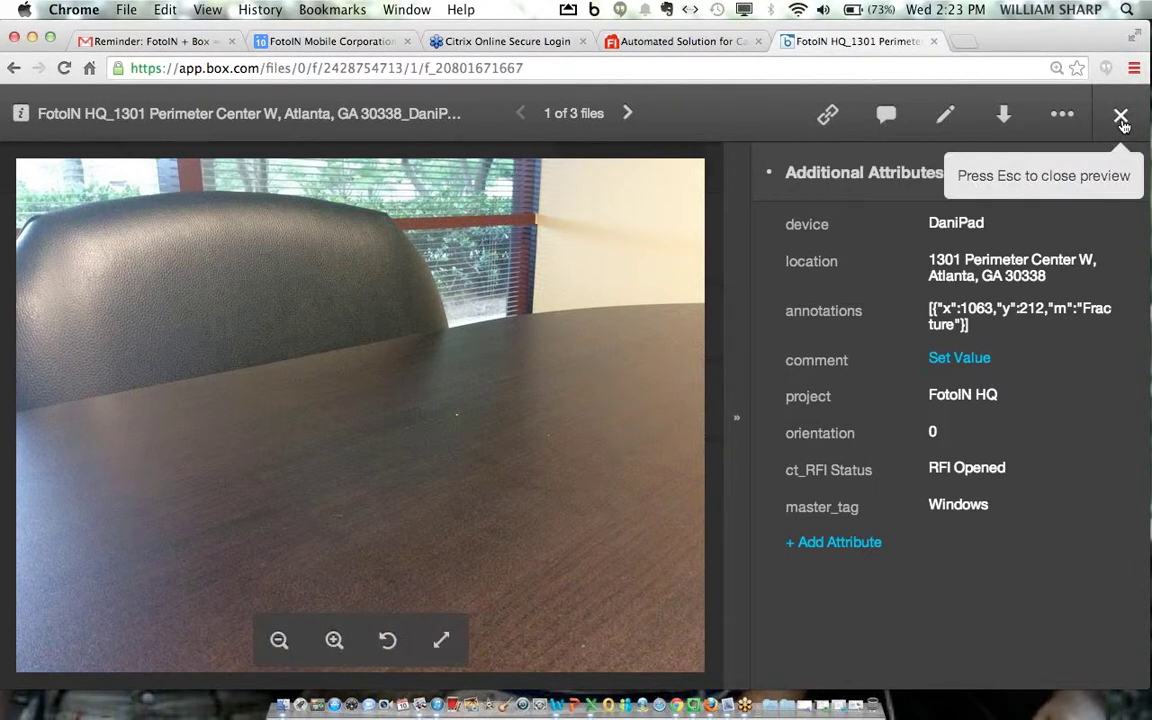
{"action": "left_click", "coordinate": [1121, 118]}
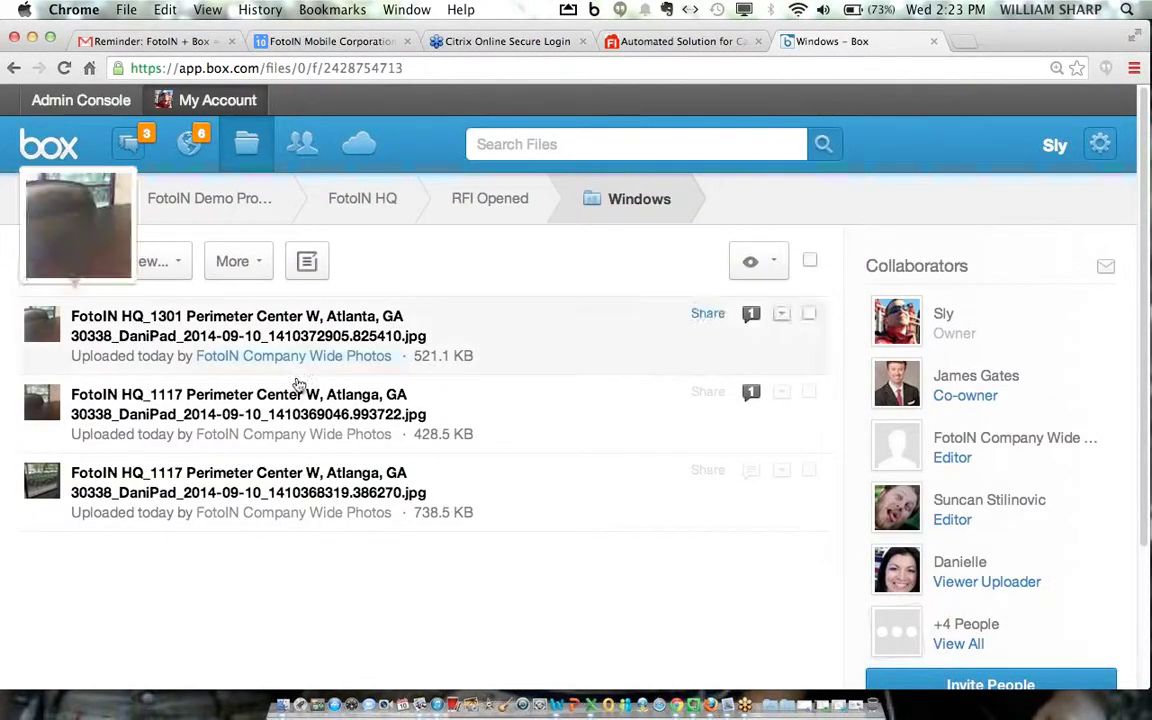
{"action": "left_click", "coordinate": [285, 316]}
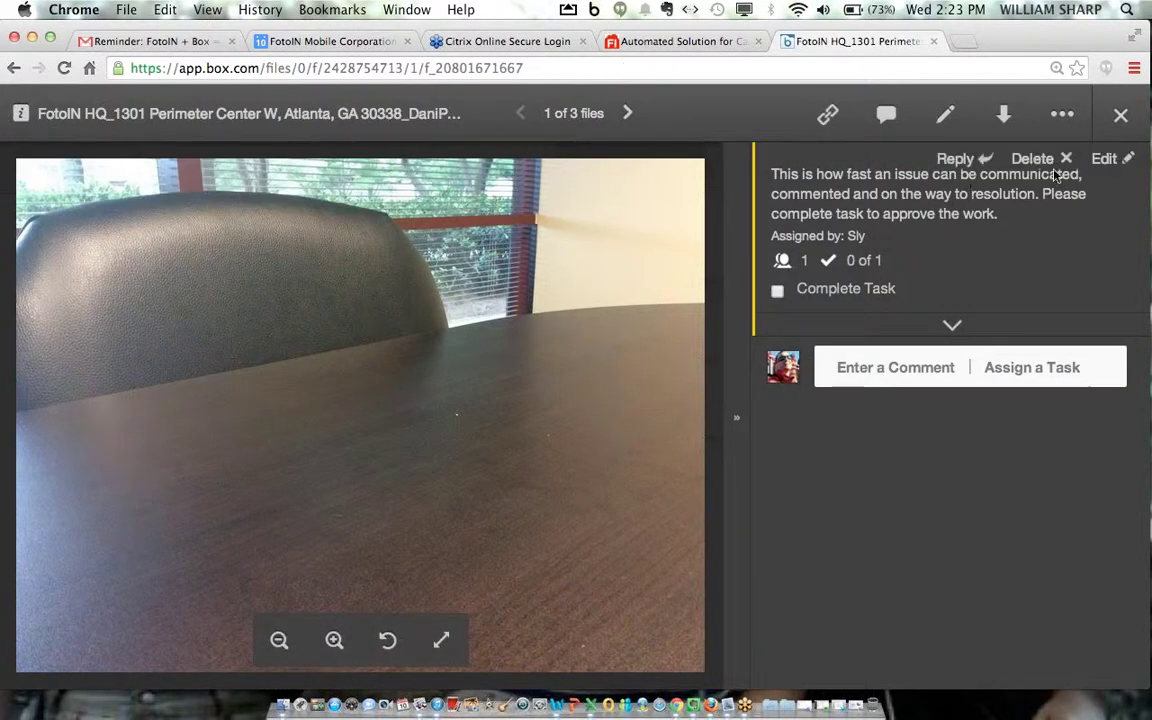
{"action": "left_click", "coordinate": [1120, 117]}
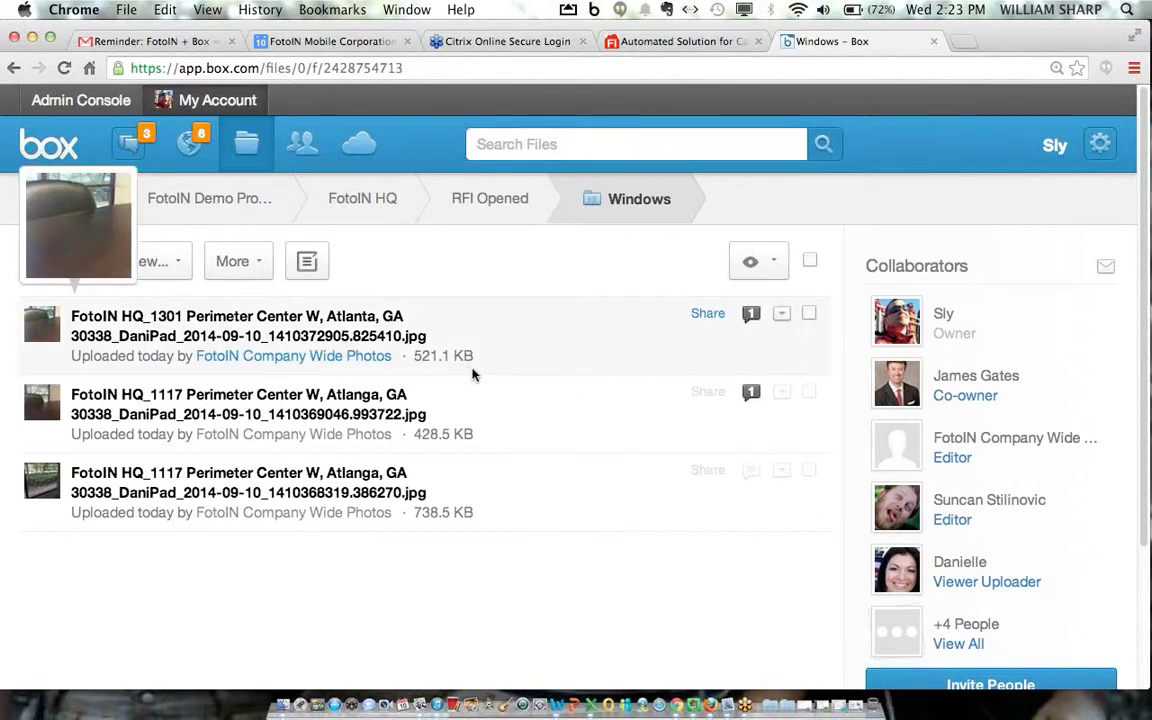
Step: Switch to the FotoIN website and log in to the FotoIN cloud with the account e-mail and password
{"action": "left_click", "coordinate": [649, 43]}
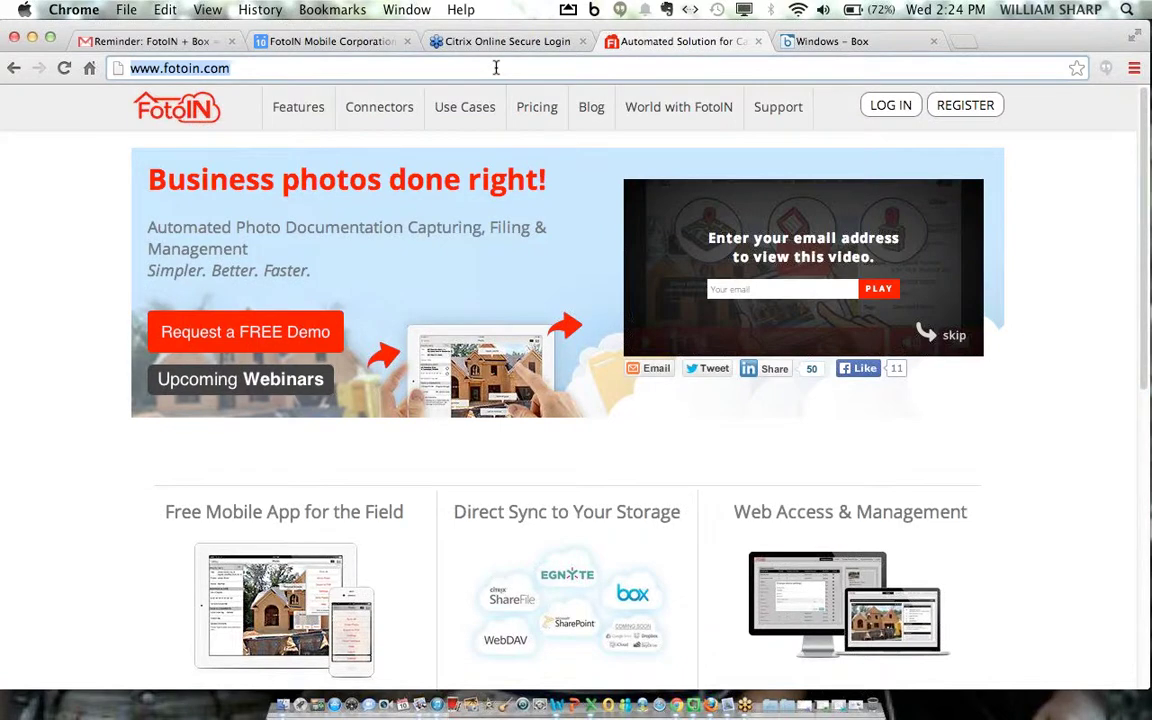
{"action": "left_click", "coordinate": [903, 105]}
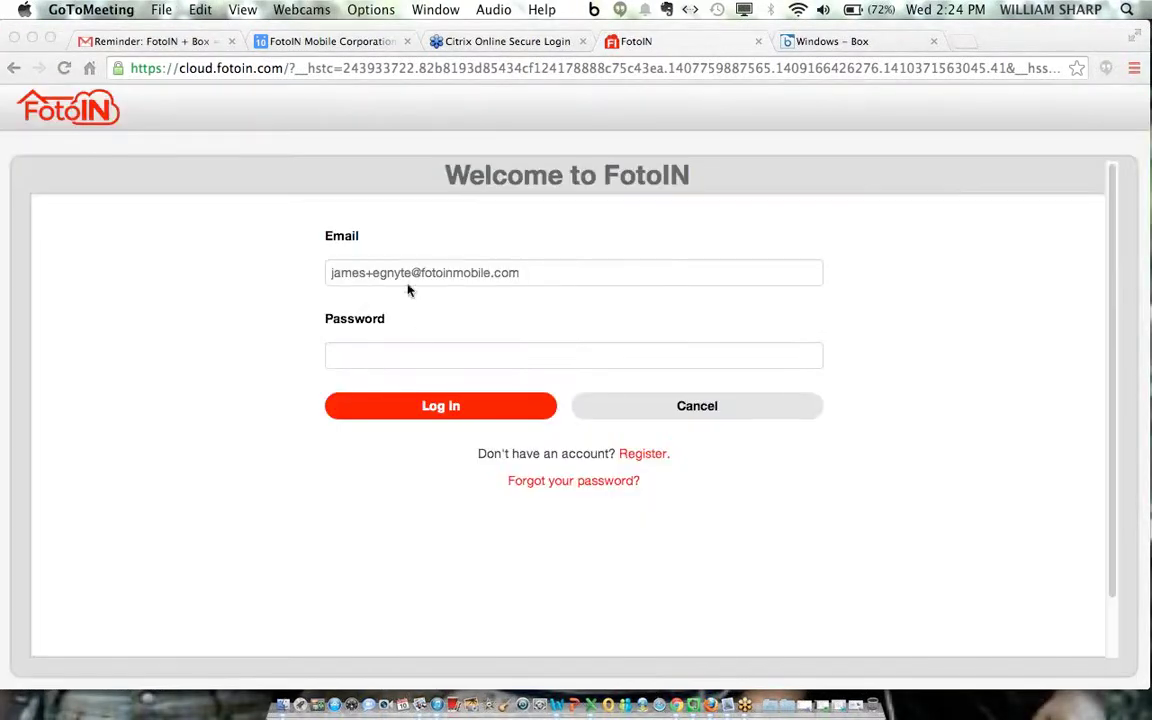
{"action": "left_click", "coordinate": [410, 273]}
{"action": "left_click_drag", "start_coordinate": [331, 272], "coordinate": [410, 265]}
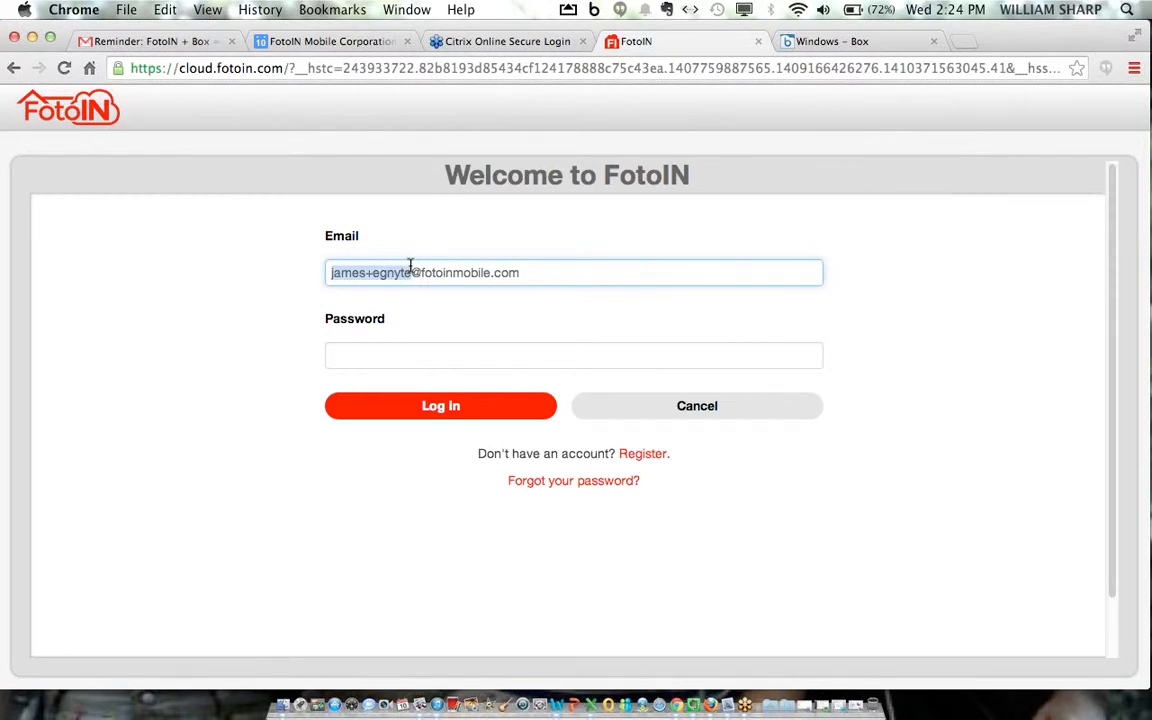
{"action": "type", "text": "sly"}
{"action": "left_click", "coordinate": [369, 355]}
{"action": "type", "text": "•••••••••••"}
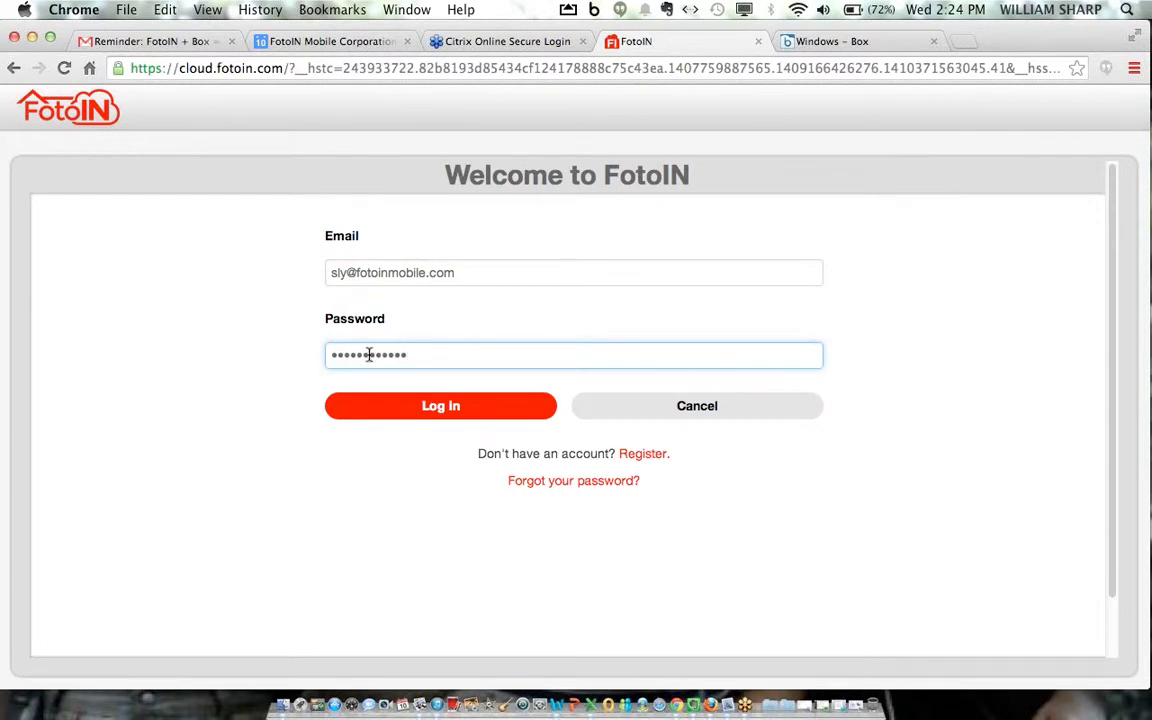
{"action": "key", "text": "Return"}
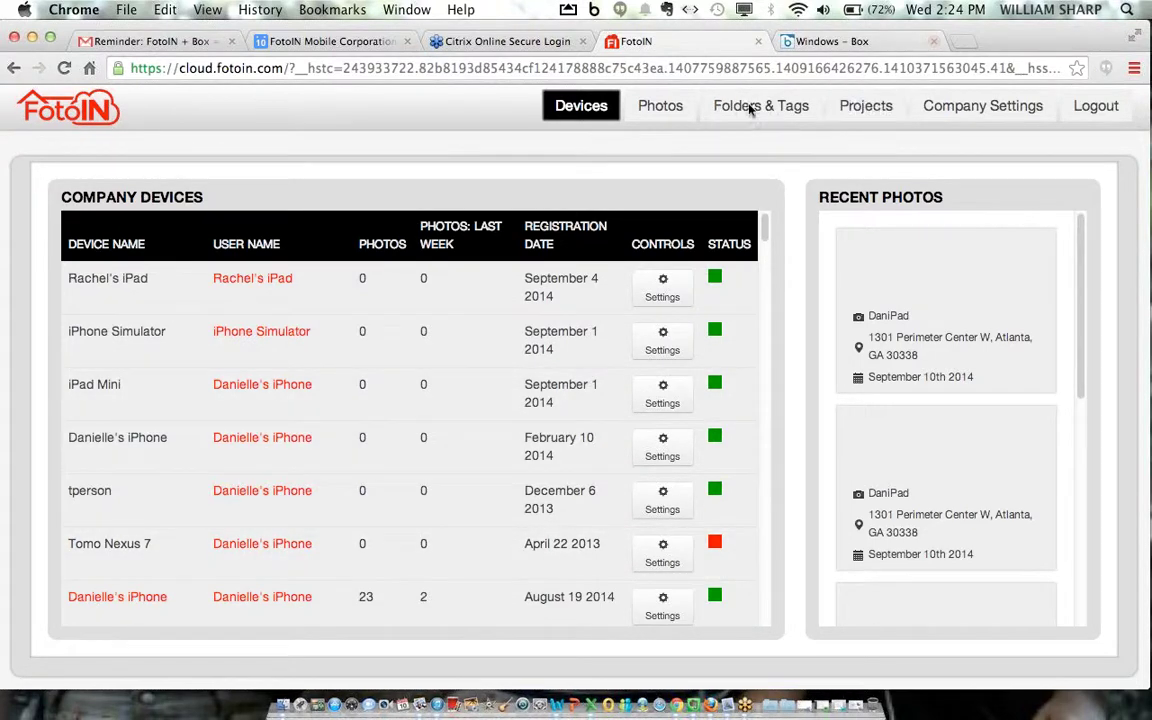
Step: Add Security Walk Thru and Device below Const Trade Tag in the photo folder order, and display the Purpose tags
{"action": "left_click", "coordinate": [748, 108]}
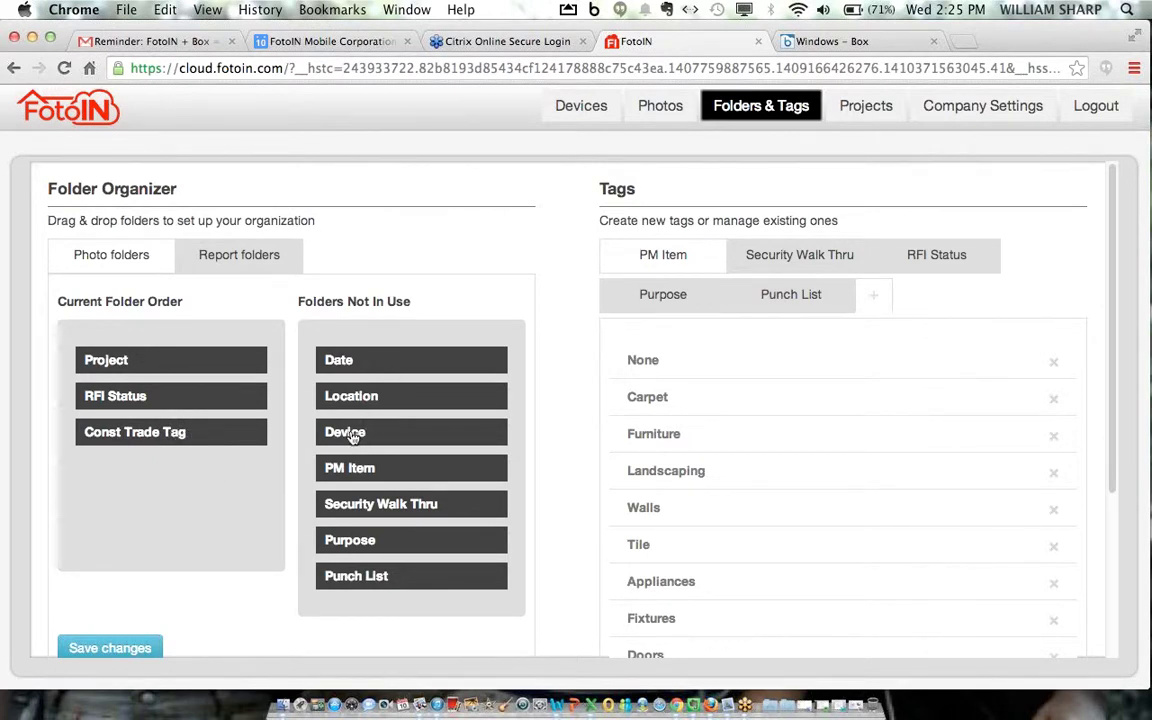
{"action": "left_click_drag", "start_coordinate": [334, 432], "coordinate": [170, 468]}
{"action": "left_click_drag", "start_coordinate": [337, 478], "coordinate": [267, 509]}
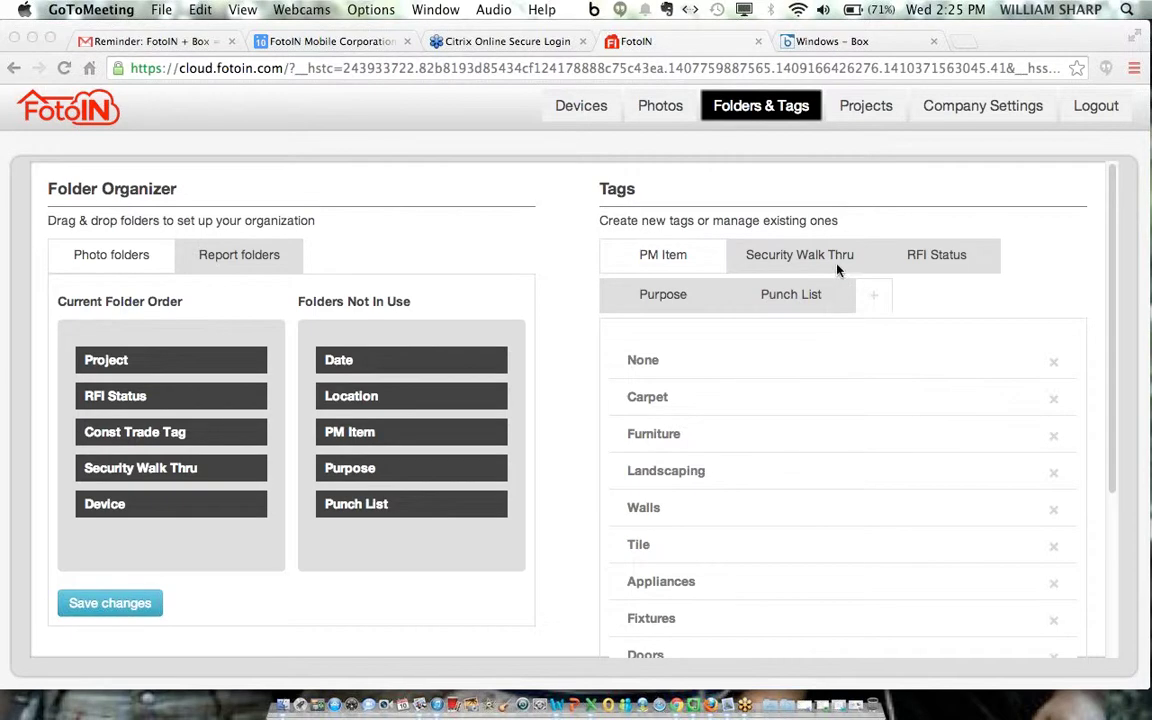
{"action": "left_click", "coordinate": [640, 305]}
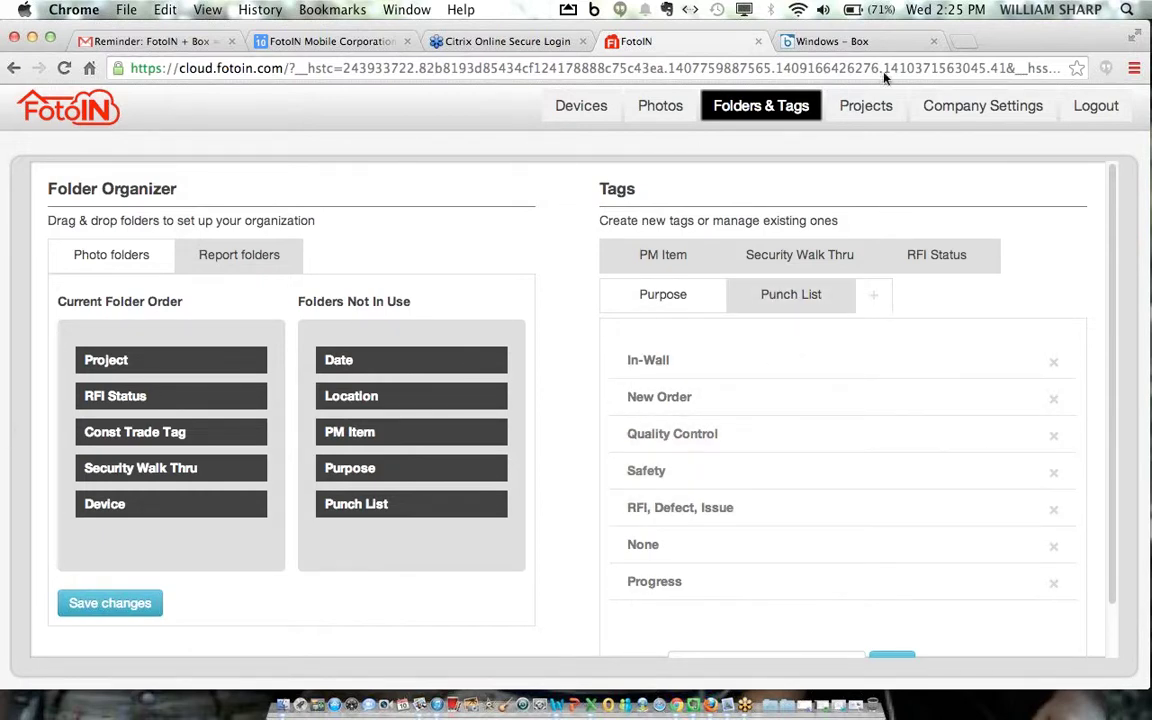
Step: View the company's project list and the blank new project form, and dismiss the form without saving
{"action": "left_click", "coordinate": [866, 110]}
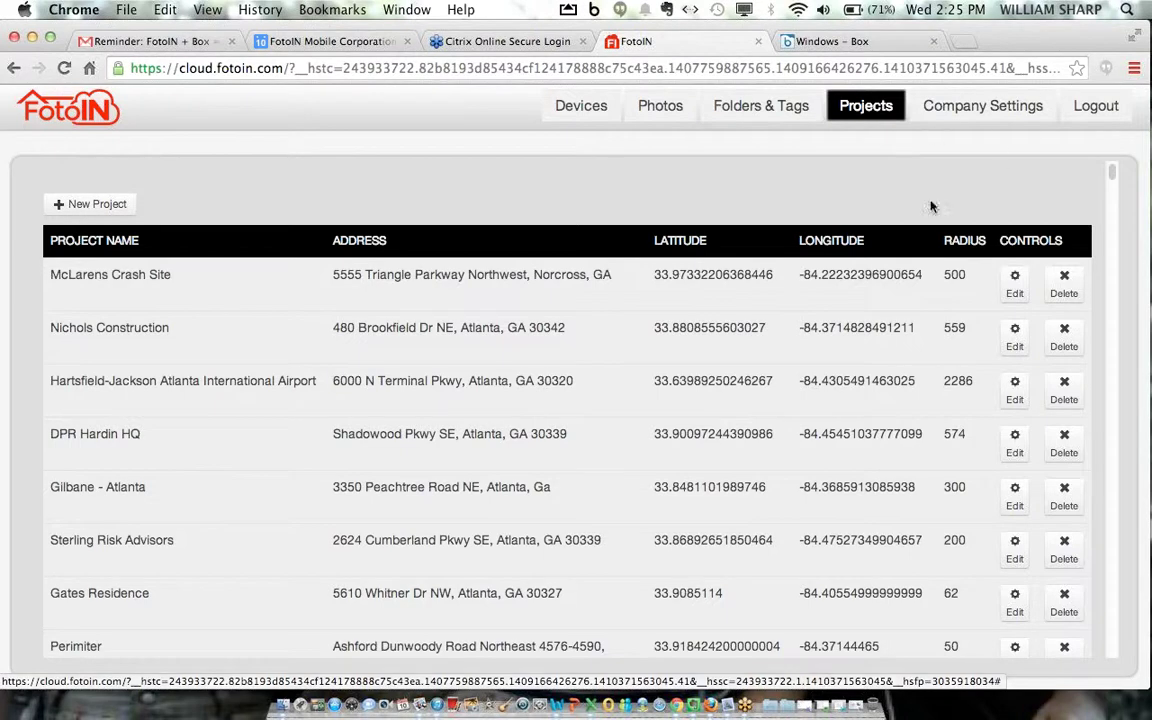
{"action": "left_click", "coordinate": [117, 206]}
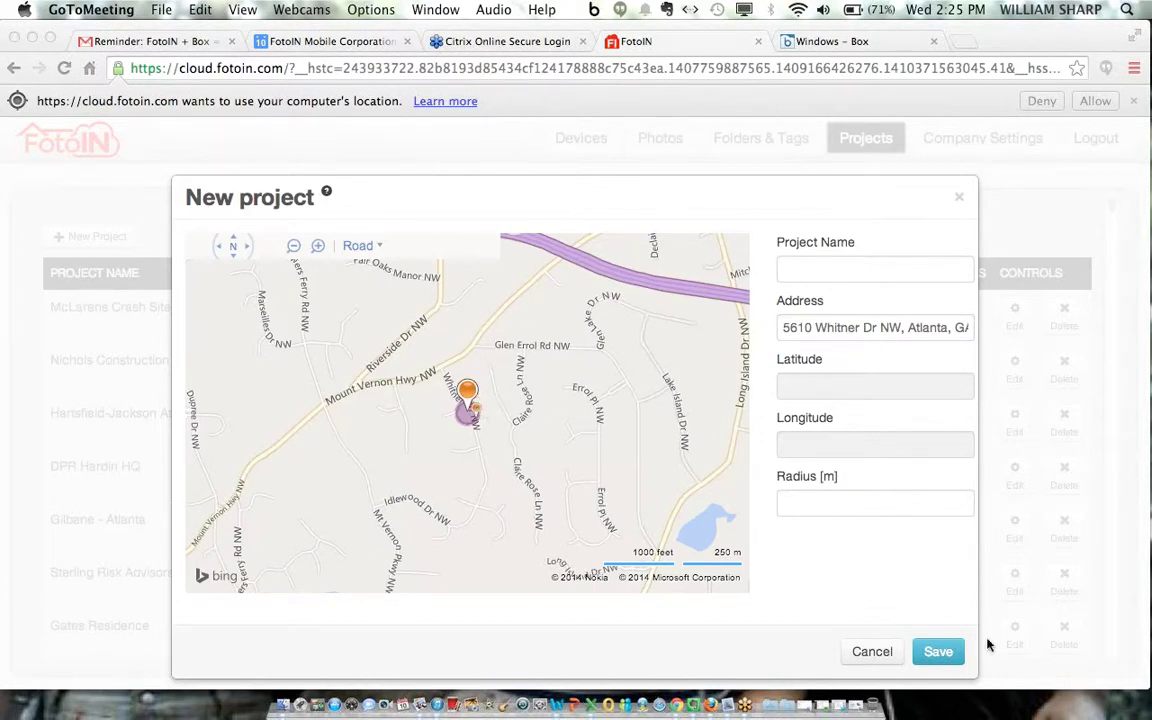
{"action": "left_click", "coordinate": [868, 654]}
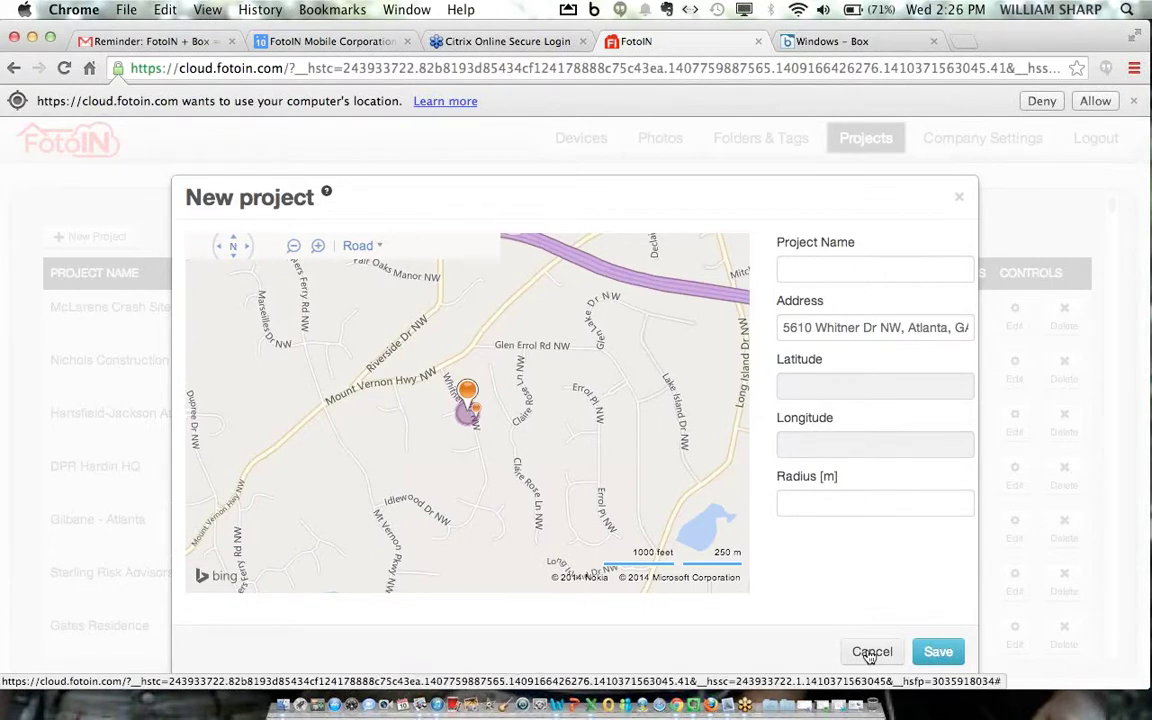
{"action": "left_click", "coordinate": [870, 654]}
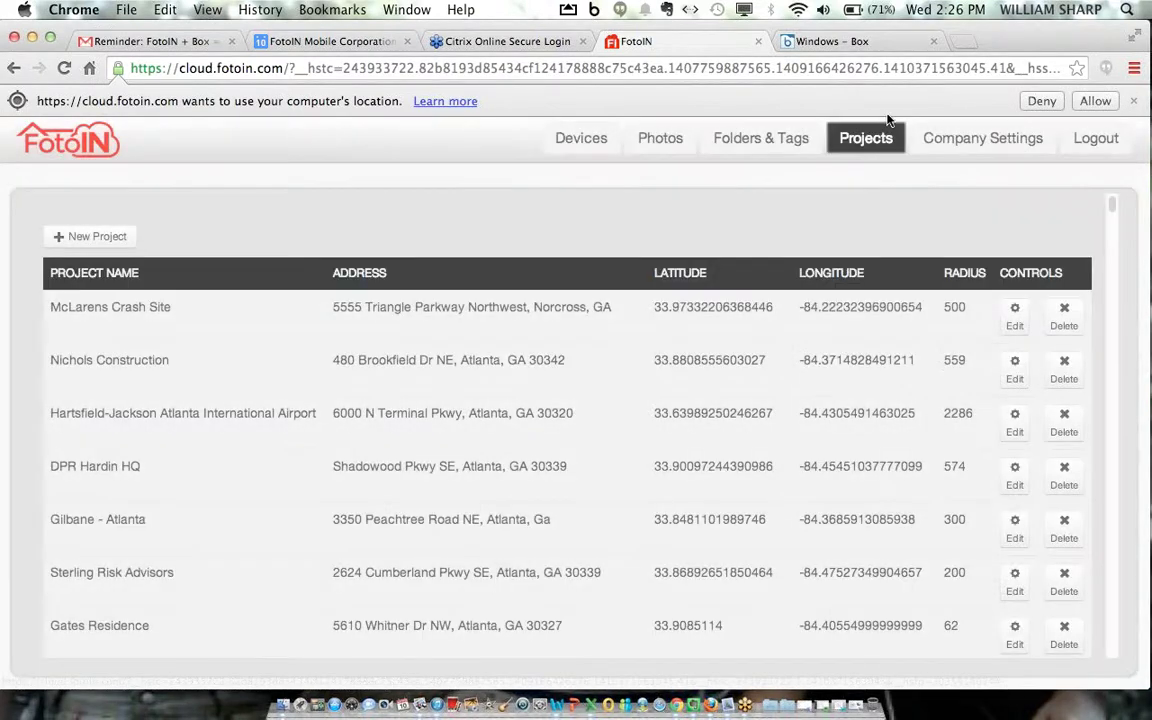
Step: Open the company settings and examine the section for inviting additional users, with its device permissions and e-mails
{"action": "left_click", "coordinate": [995, 140]}
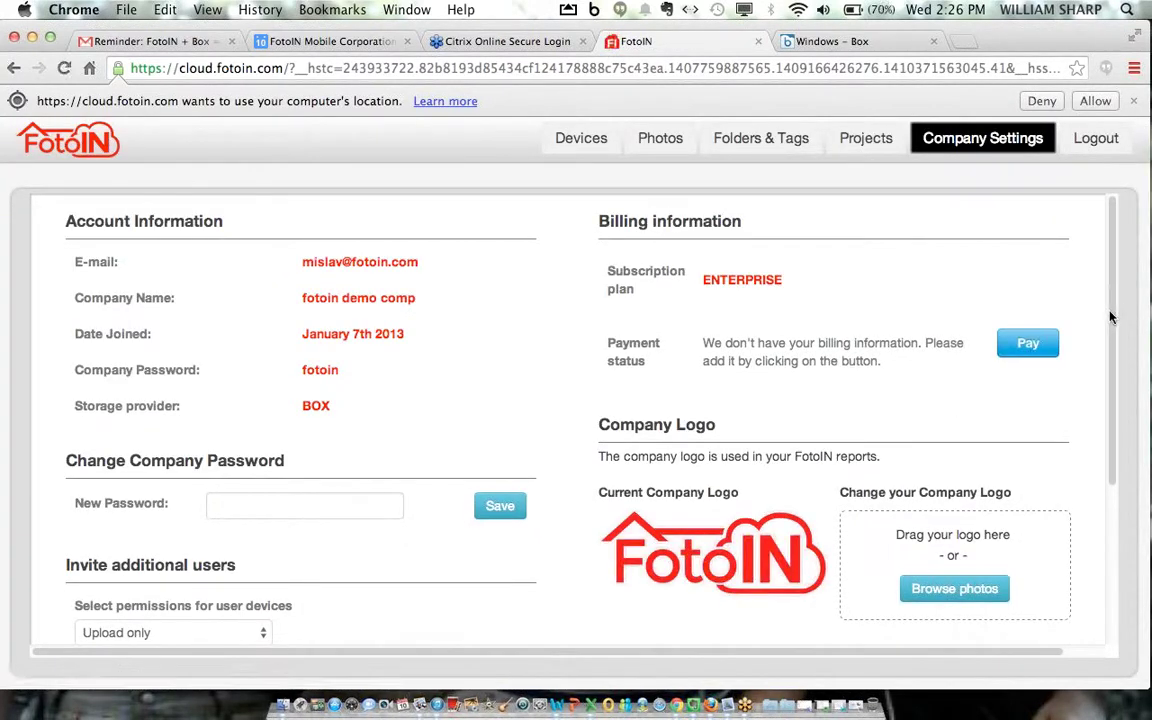
{"action": "scroll", "coordinate": [1106, 413], "scroll_direction": "down", "scroll_amount": 3}
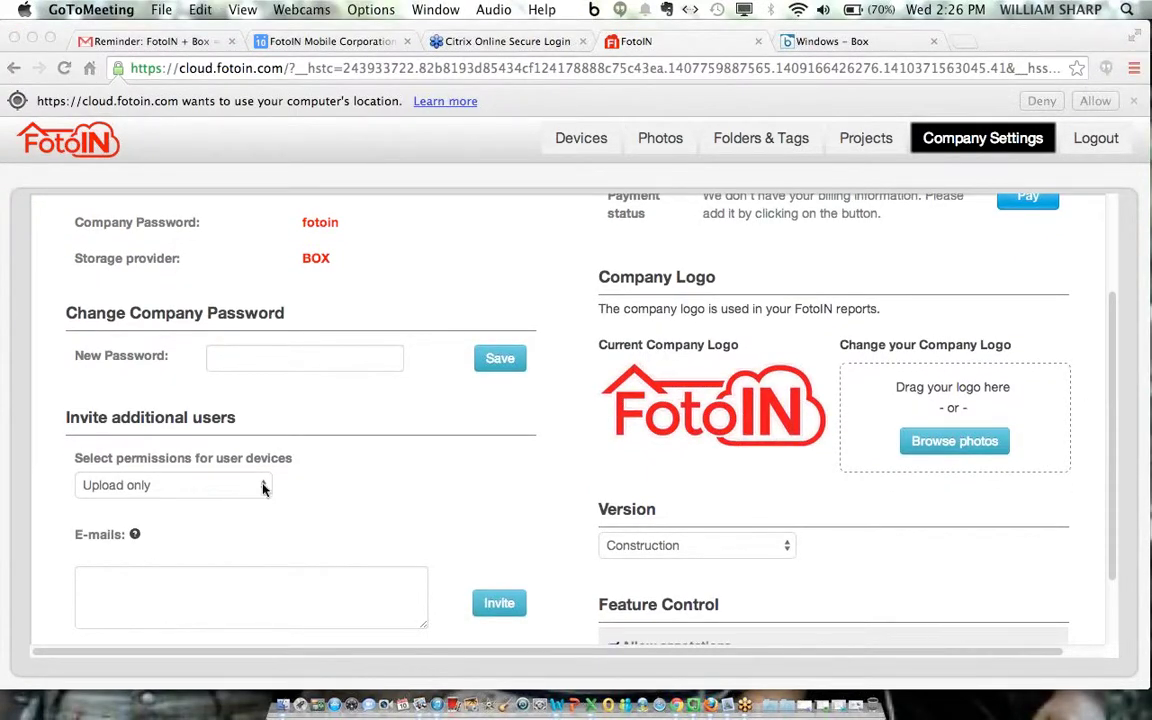
{"action": "left_click", "coordinate": [164, 614]}
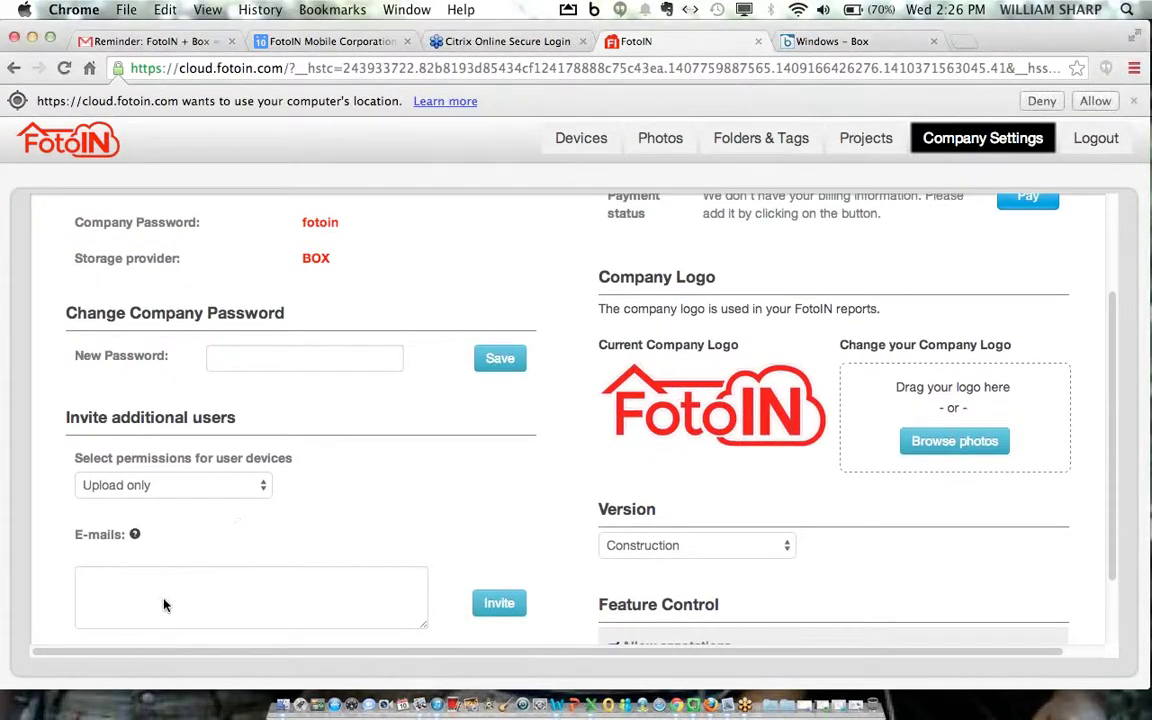
{"action": "left_click", "coordinate": [263, 490]}
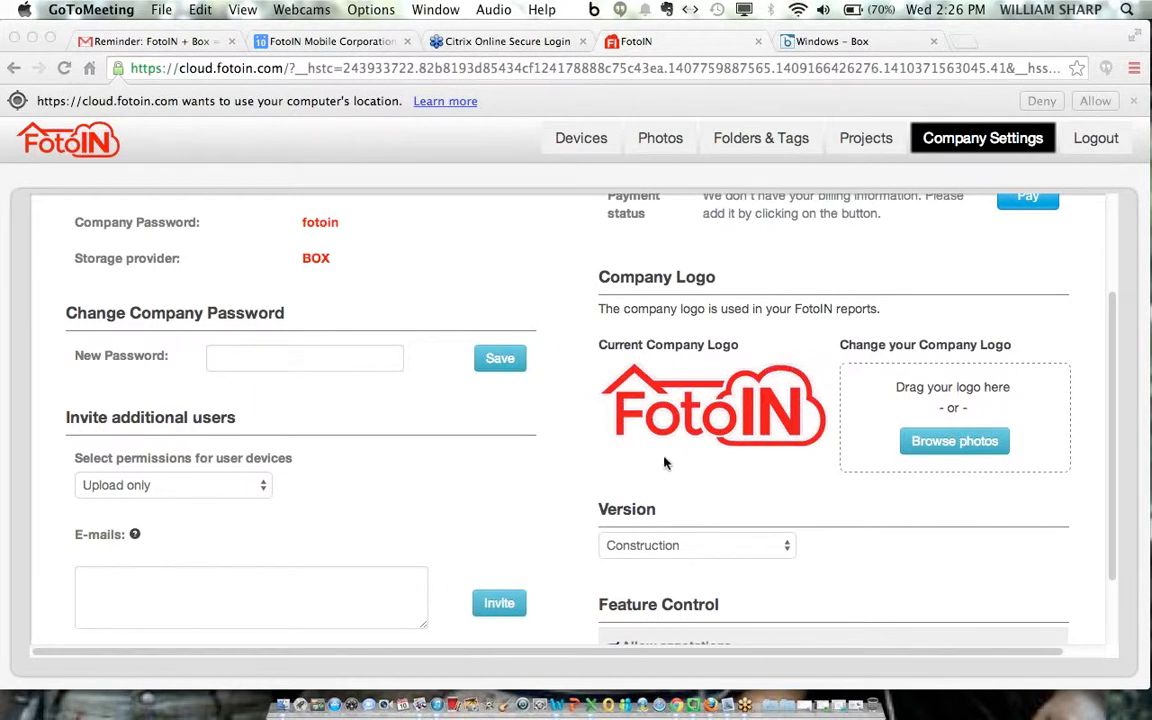
Step: Open the company devices list and view the settings and permission options of the iPhone registered February 10 2014, cancelling without saving
{"action": "left_click", "coordinate": [260, 490]}
{"action": "left_click", "coordinate": [612, 142]}
{"action": "left_click", "coordinate": [592, 146]}
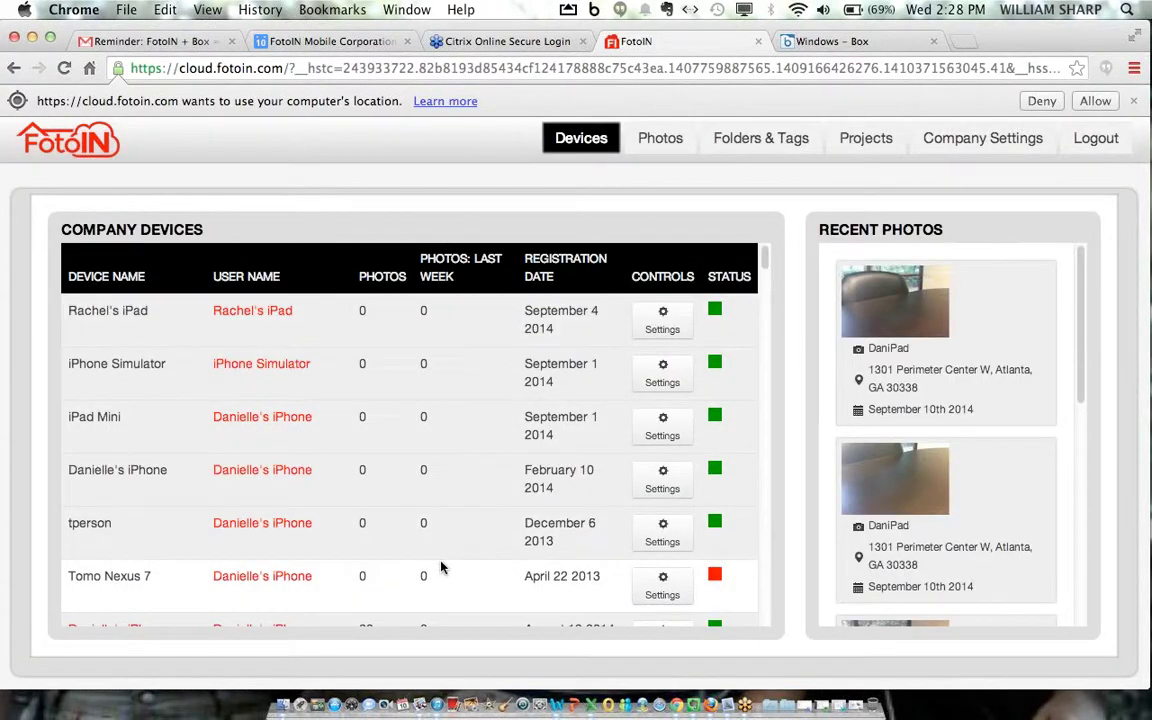
{"action": "left_click", "coordinate": [661, 479]}
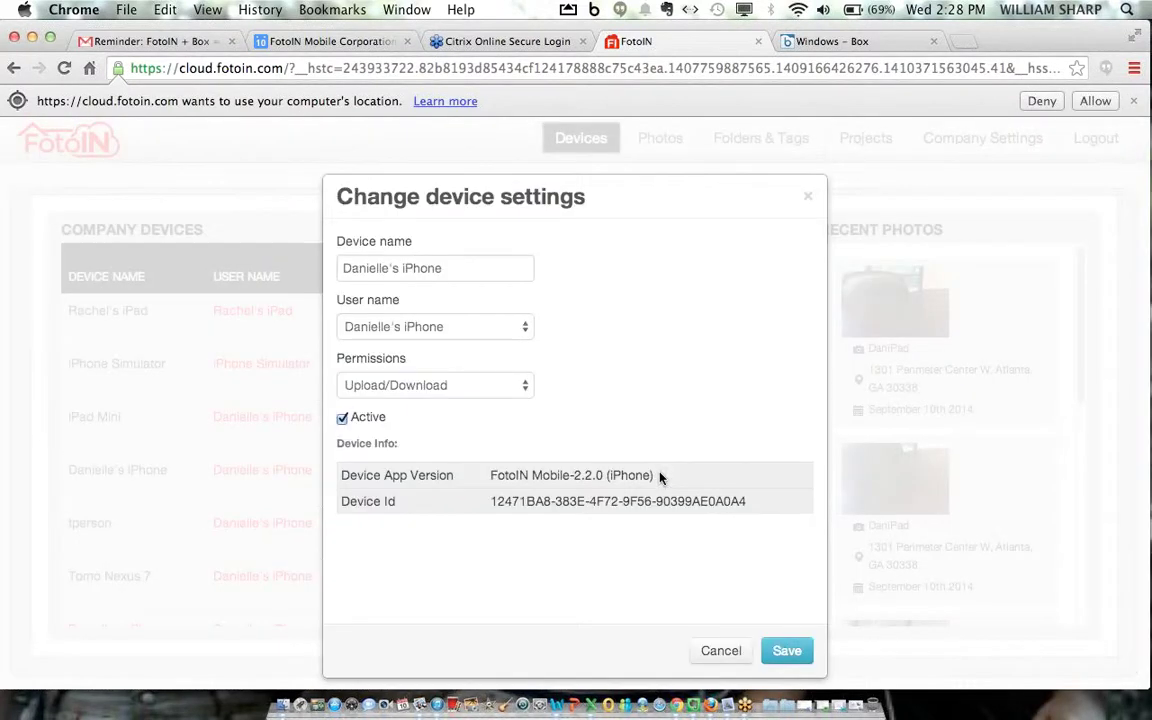
{"action": "left_click", "coordinate": [447, 270]}
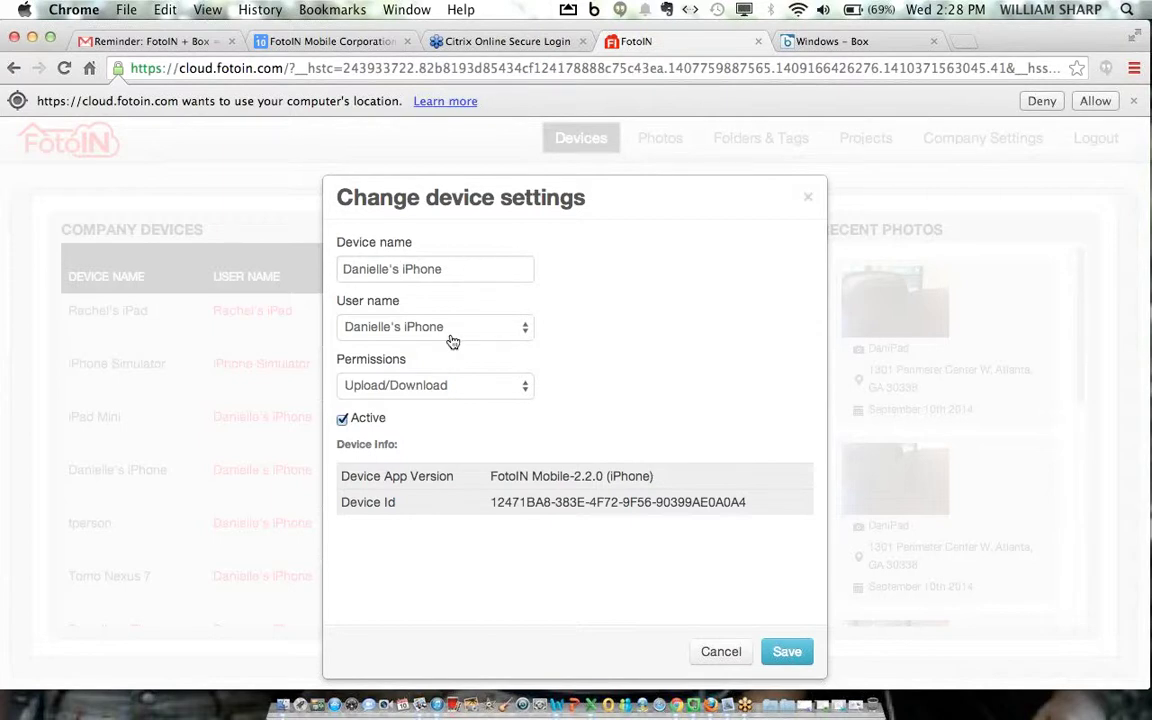
{"action": "left_click", "coordinate": [514, 386]}
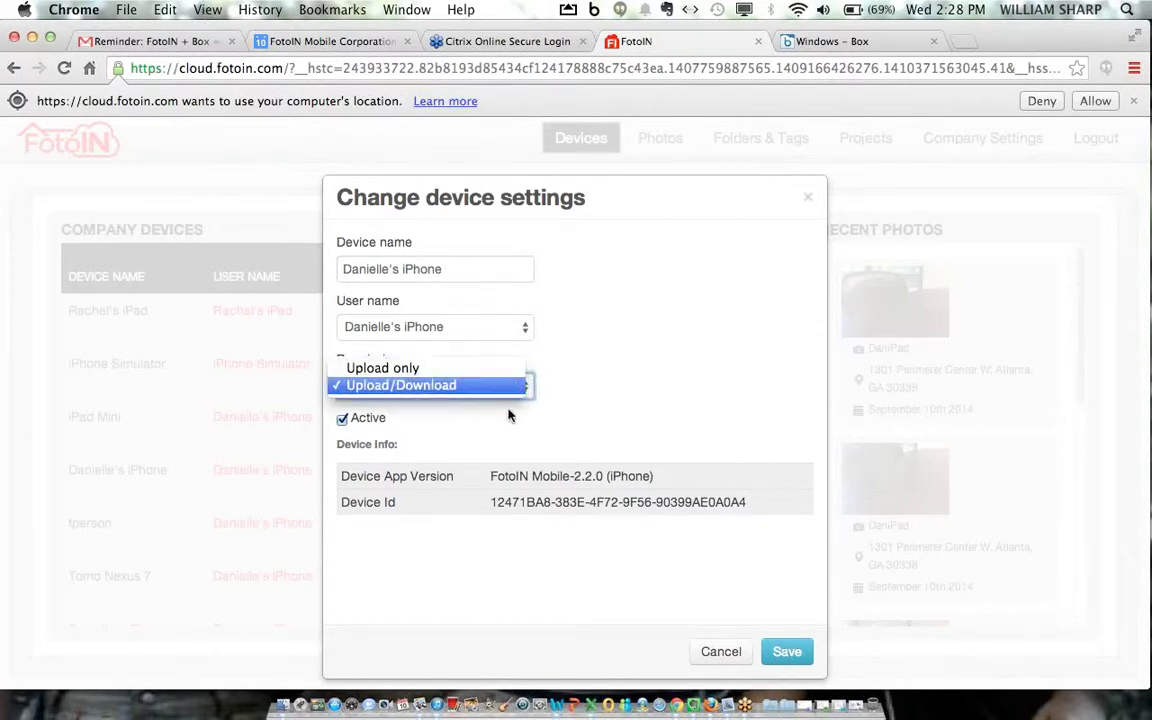
{"action": "left_click", "coordinate": [733, 655]}
{"action": "left_click", "coordinate": [733, 653]}
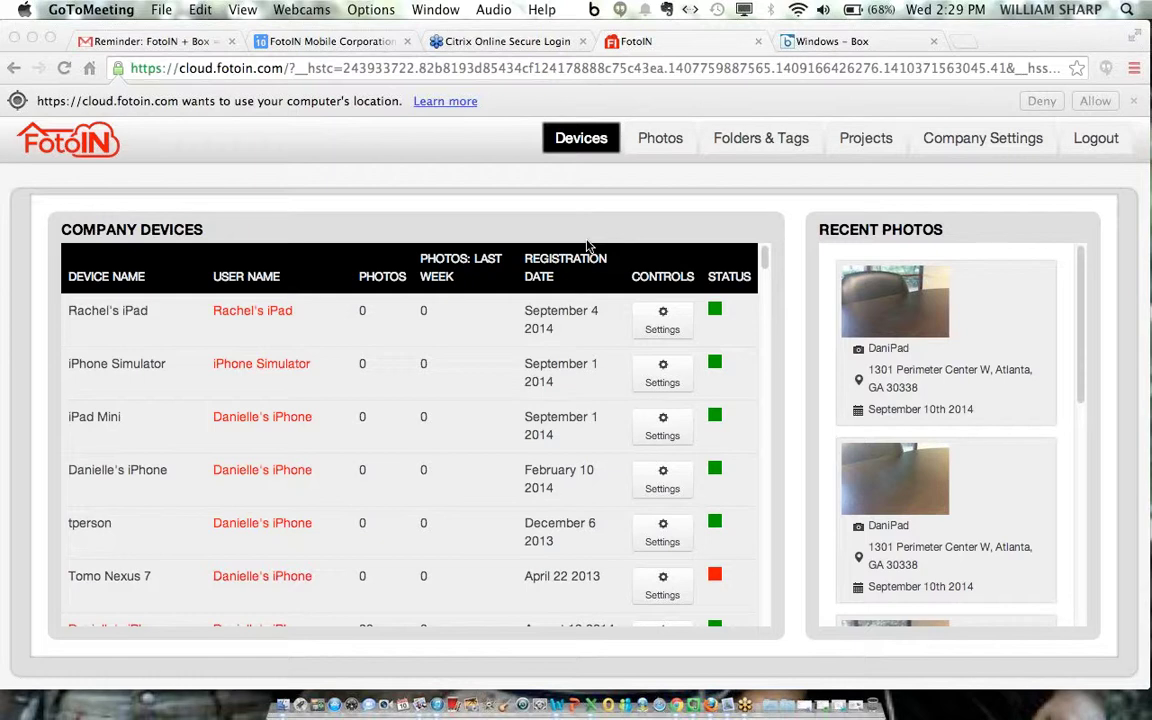
Step: Switch to Gmail and open the newest task reminder e-mail under the Box tasks label
{"action": "left_click", "coordinate": [830, 41]}
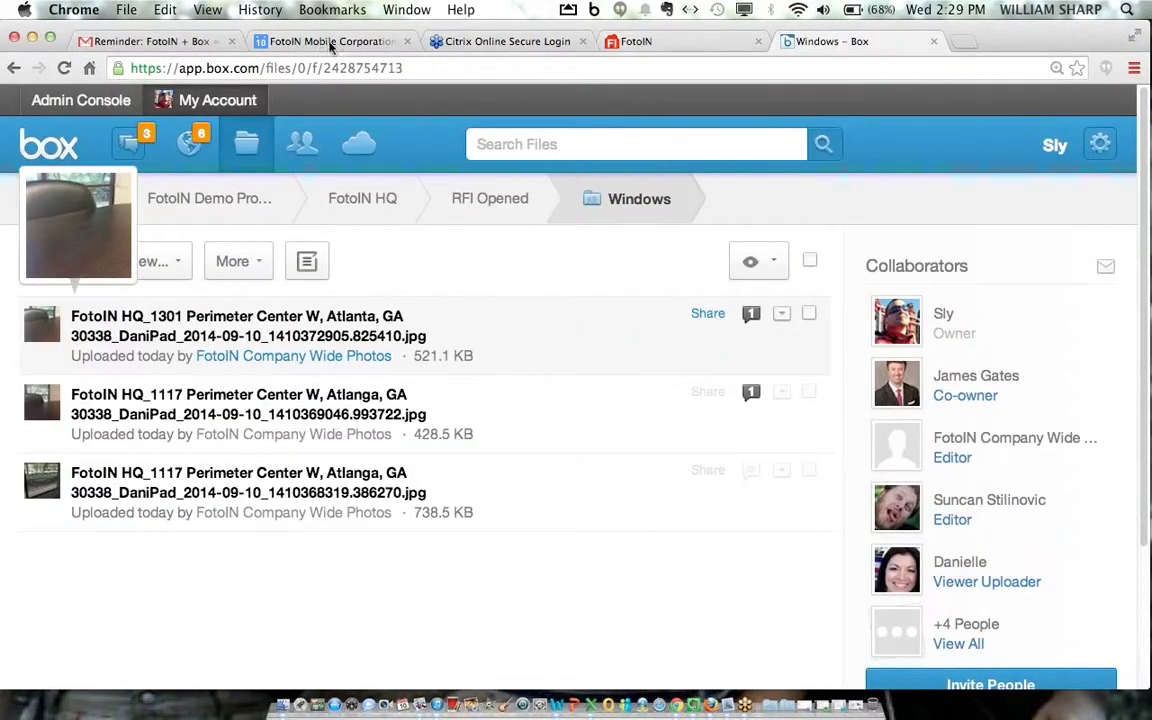
{"action": "left_click", "coordinate": [145, 41]}
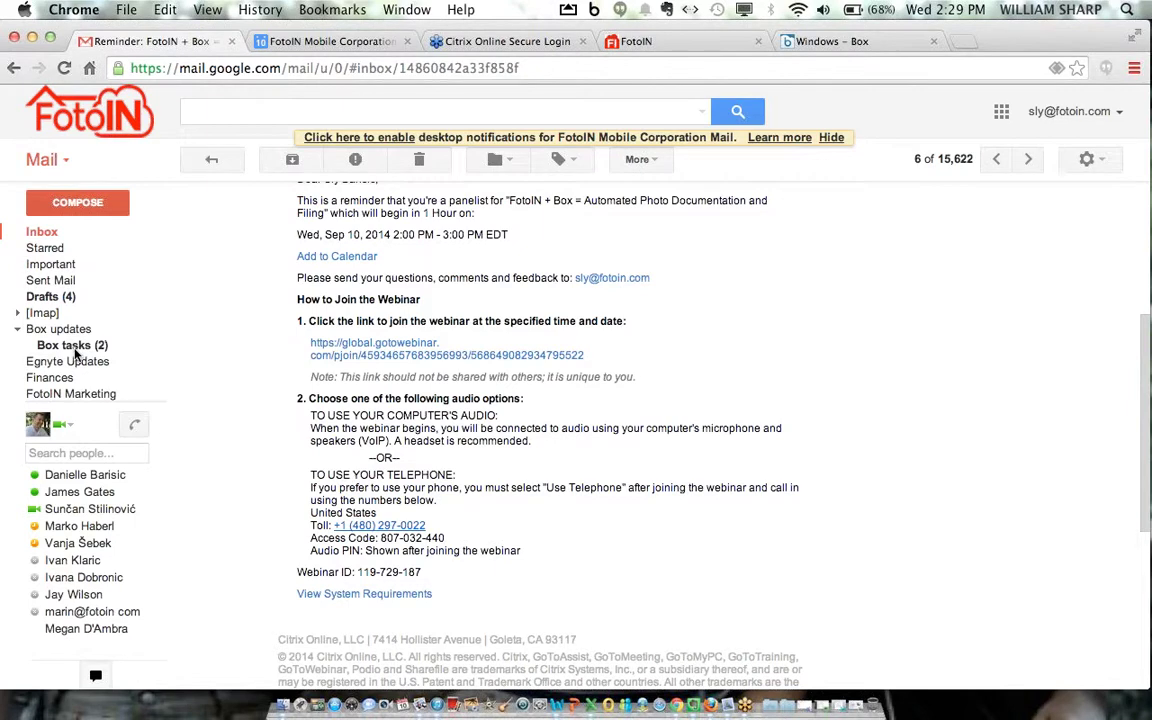
{"action": "mouse_move", "coordinate": [80, 357]}
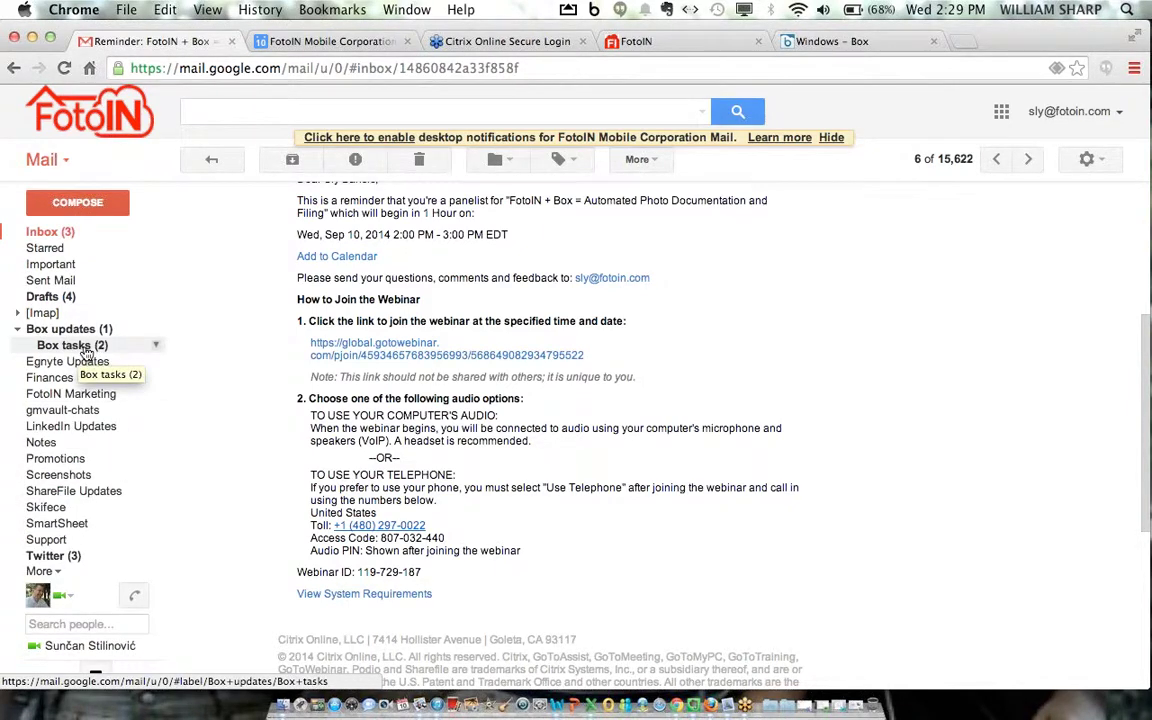
{"action": "left_click", "coordinate": [86, 347]}
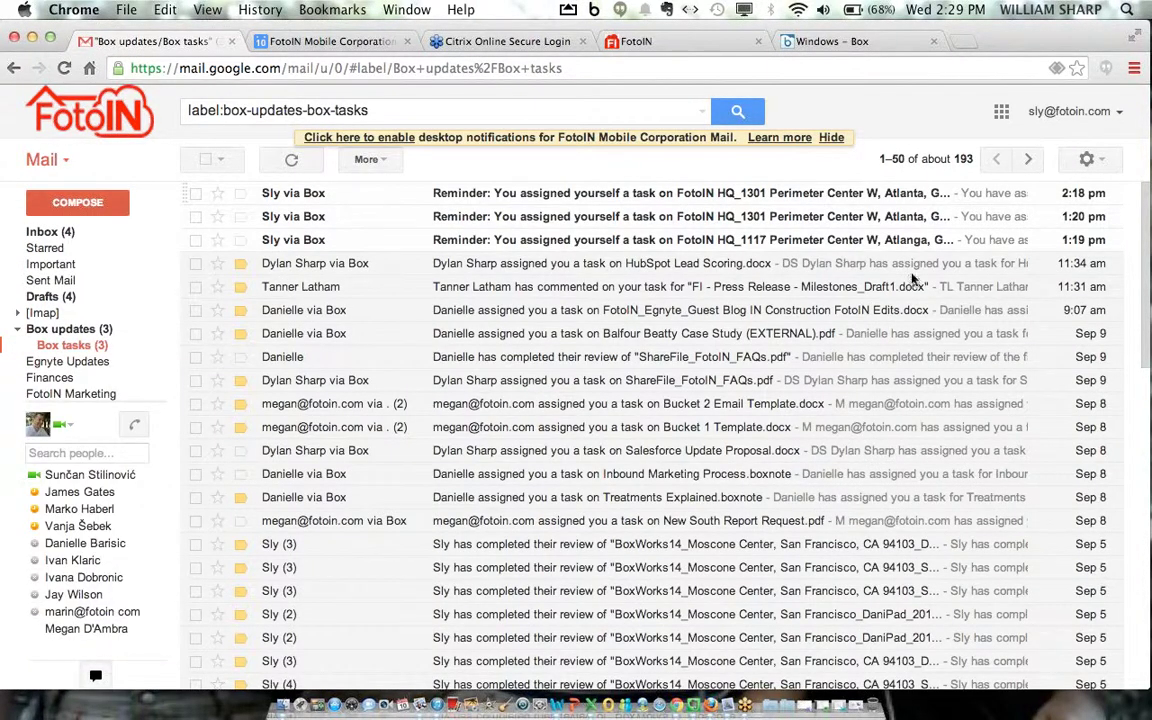
{"action": "left_click", "coordinate": [366, 194]}
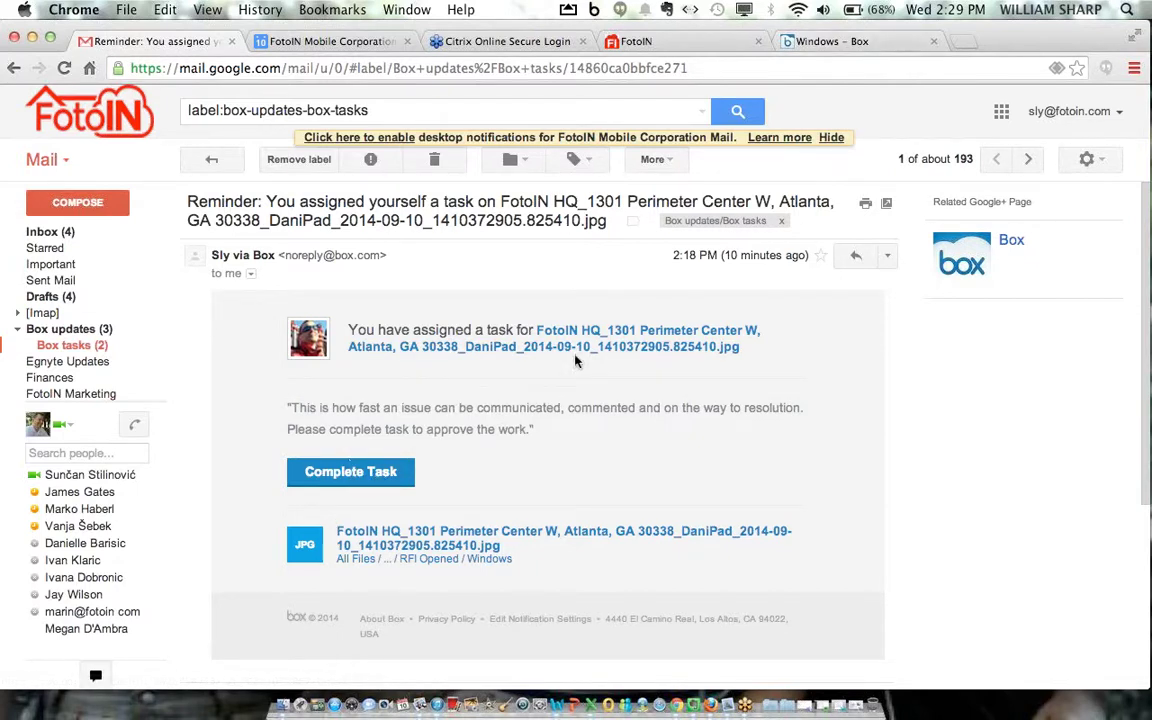
Step: Switch to Box, mark the review task on the first photo in the Windows folder as complete, and close the photo preview
{"action": "left_click", "coordinate": [838, 41]}
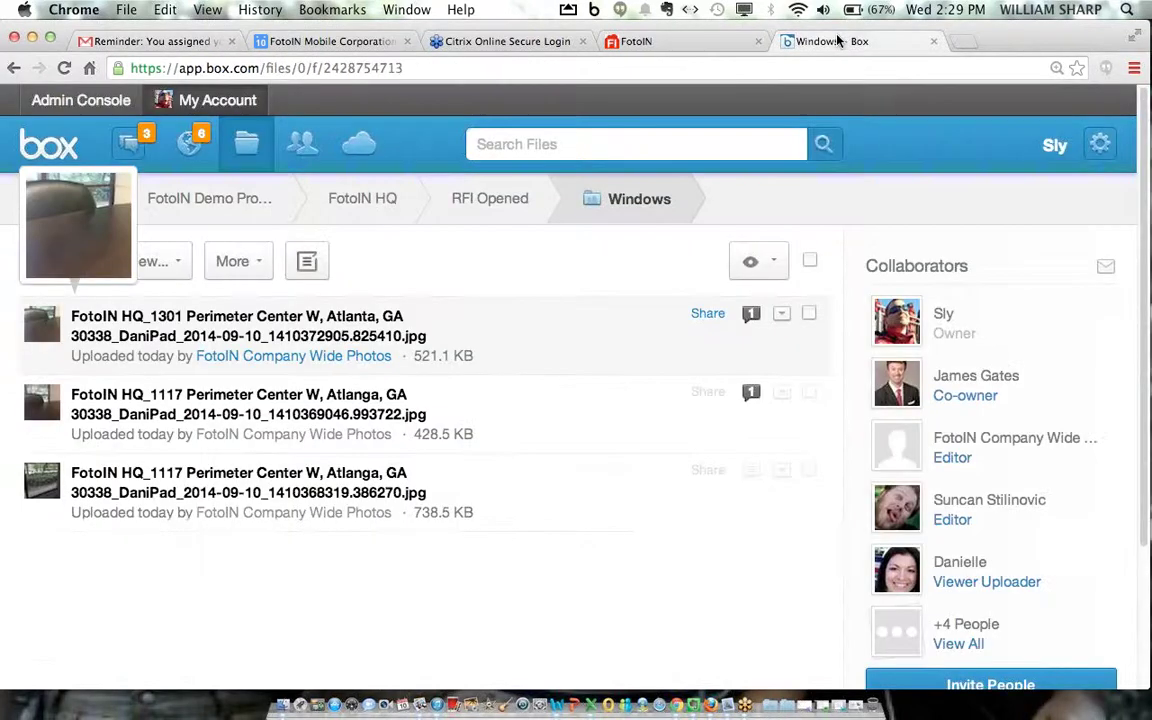
{"action": "left_click", "coordinate": [507, 336]}
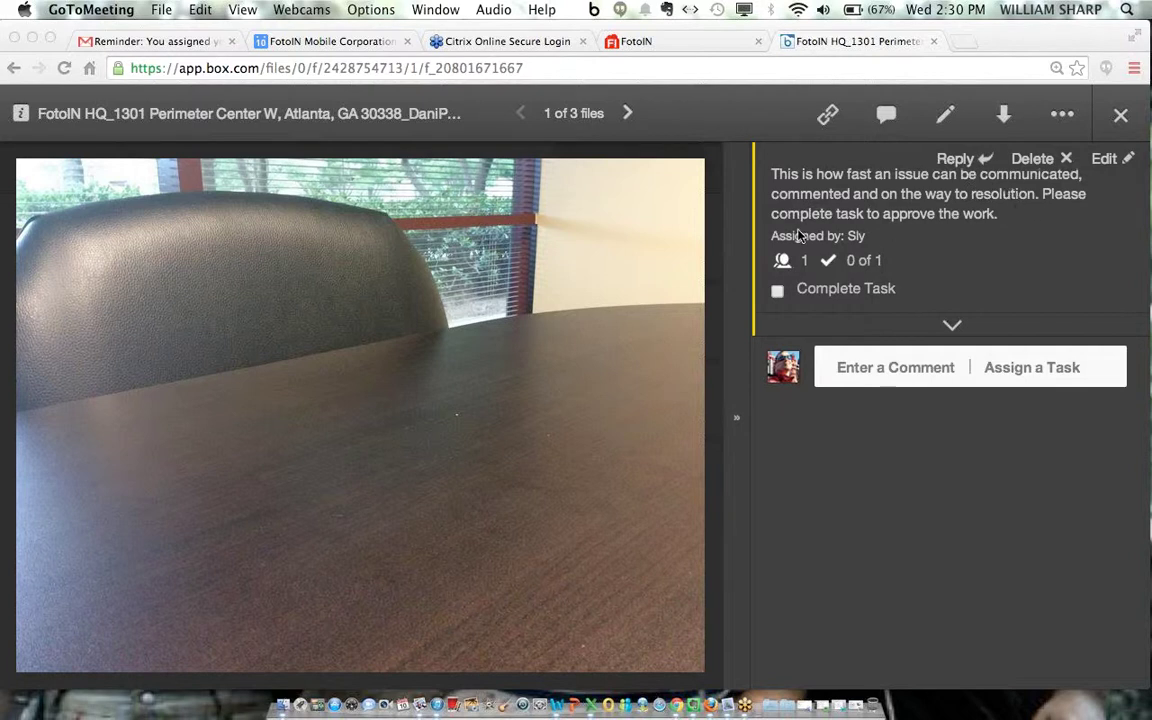
{"action": "left_click", "coordinate": [779, 292]}
{"action": "left_click", "coordinate": [779, 292]}
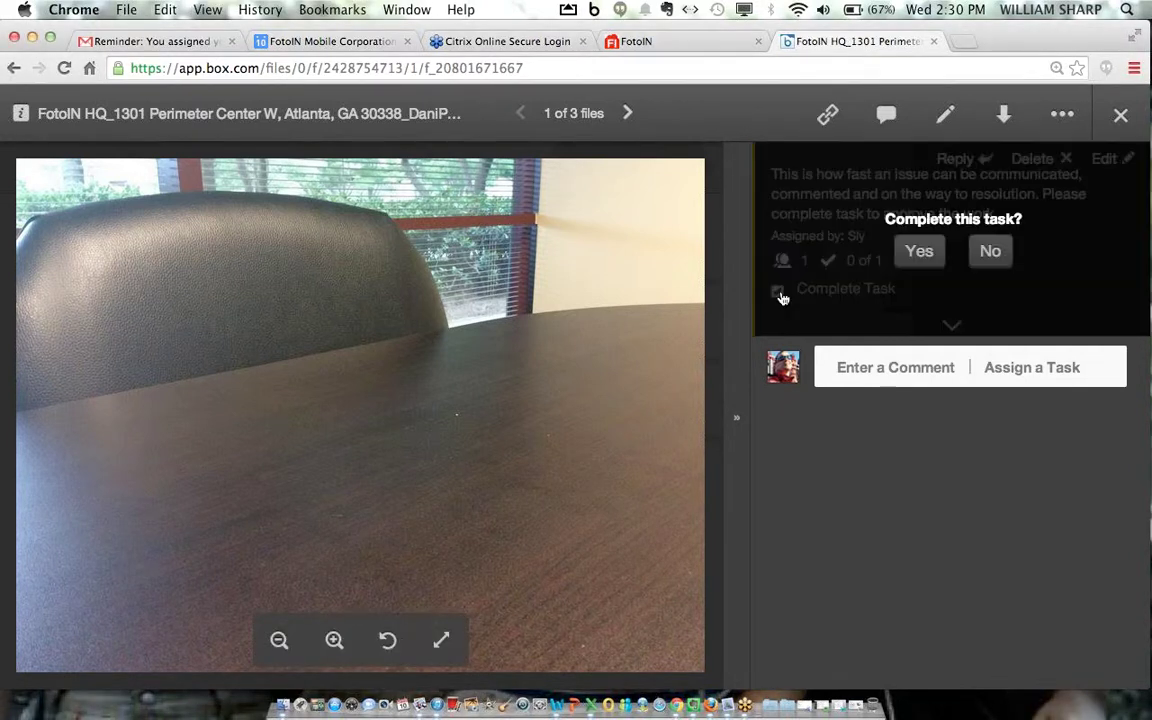
{"action": "left_click", "coordinate": [920, 253]}
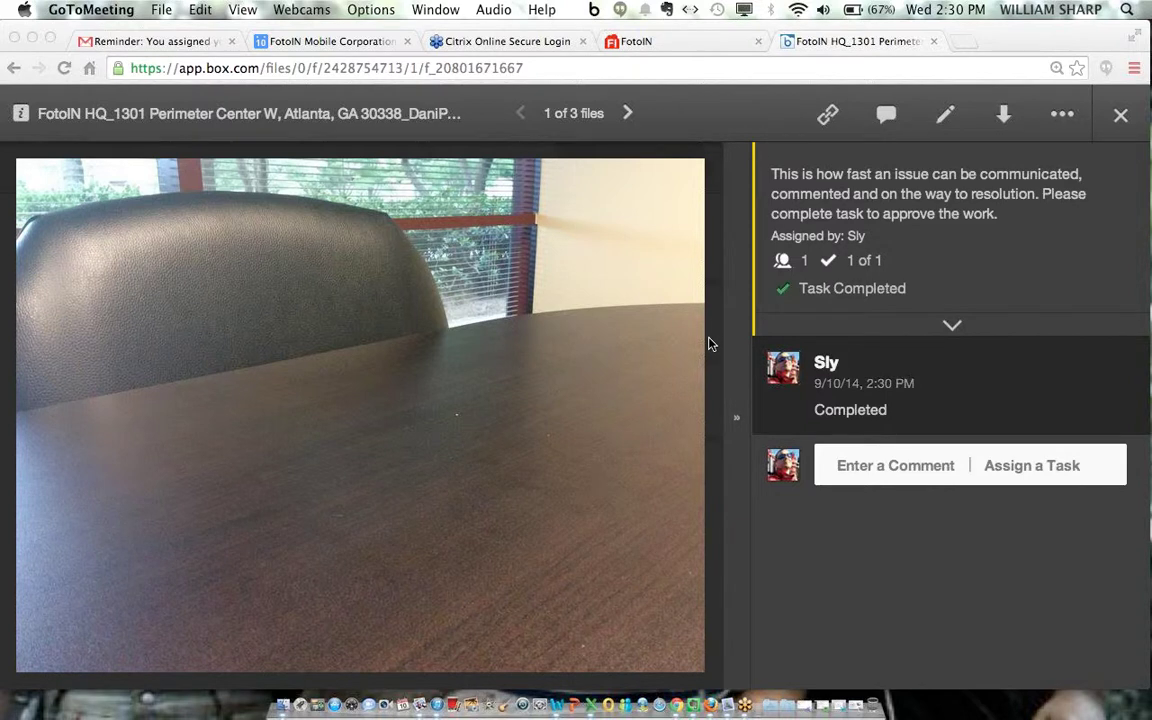
{"action": "left_click", "coordinate": [1122, 121]}
{"action": "left_click", "coordinate": [1122, 121]}
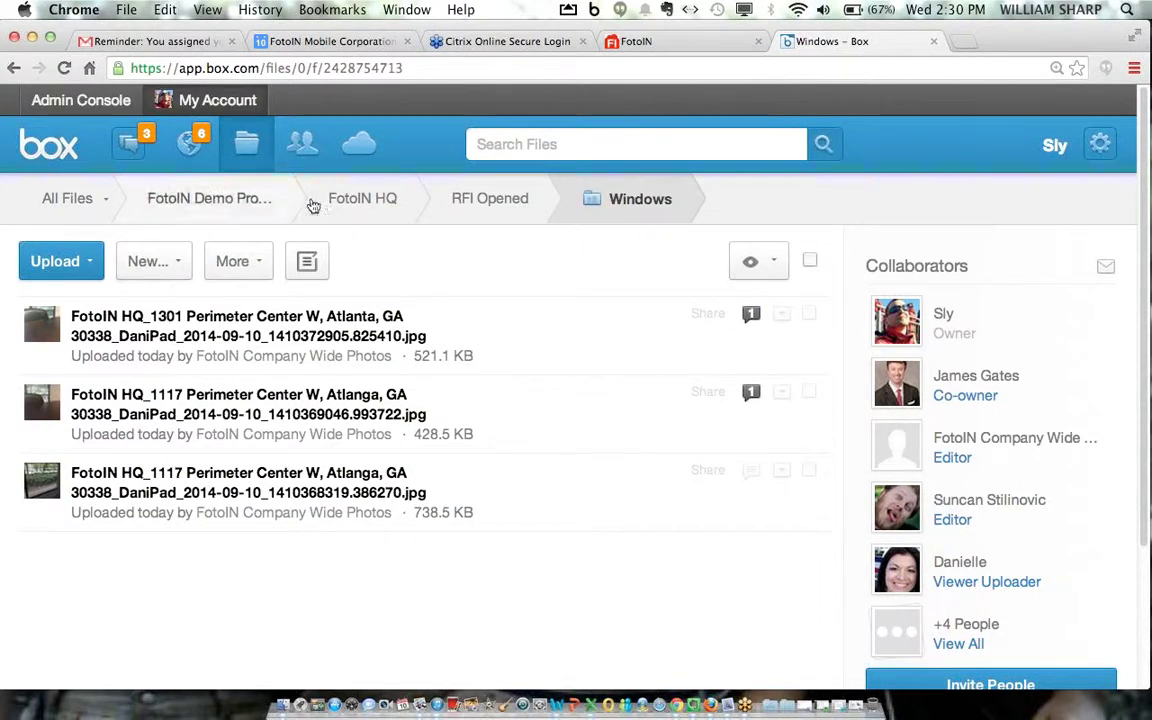
Step: Open the RFI Demo automation in the Box Admin Console and examine its Step 1 trigger, folder, task assignee and description
{"action": "left_click", "coordinate": [89, 100]}
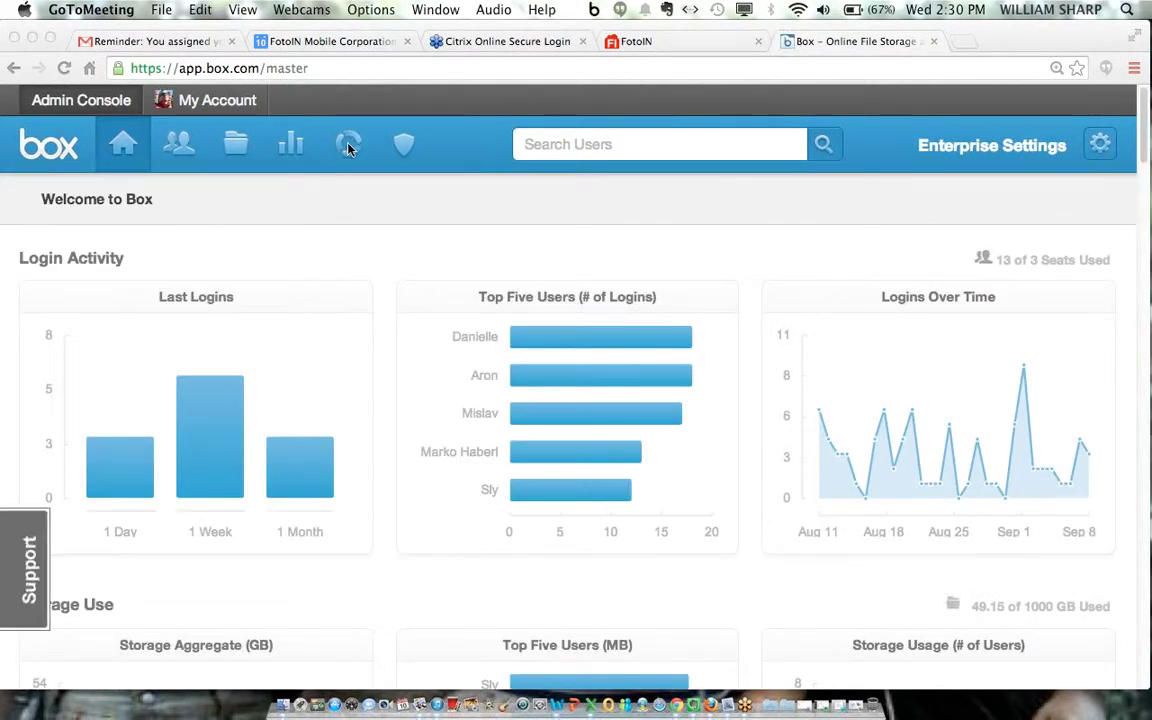
{"action": "left_click", "coordinate": [348, 148]}
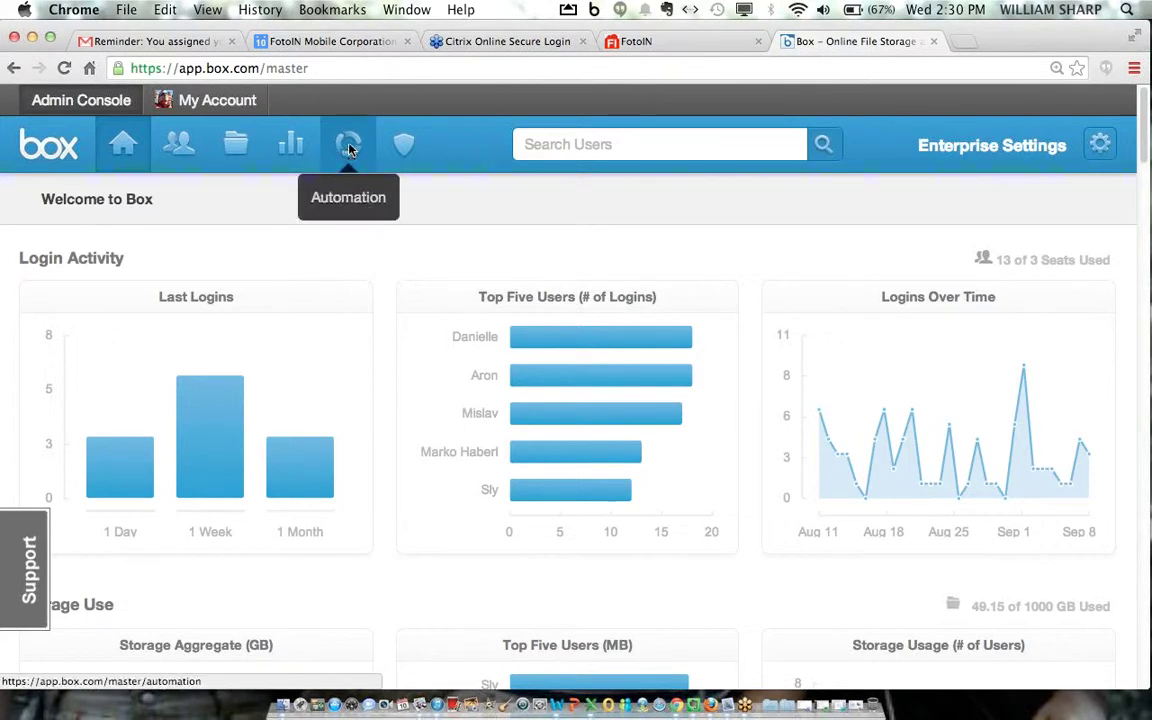
{"action": "left_click", "coordinate": [349, 148]}
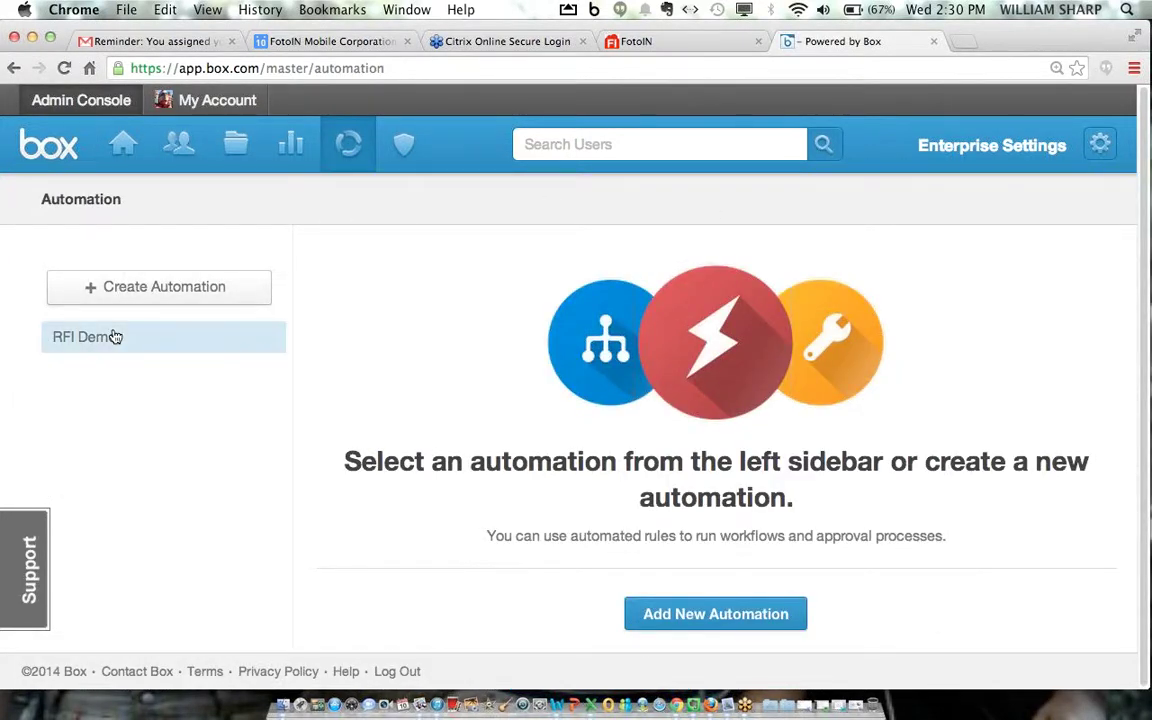
{"action": "left_click", "coordinate": [115, 337]}
{"action": "left_click_drag", "start_coordinate": [1145, 279], "coordinate": [1146, 333]}
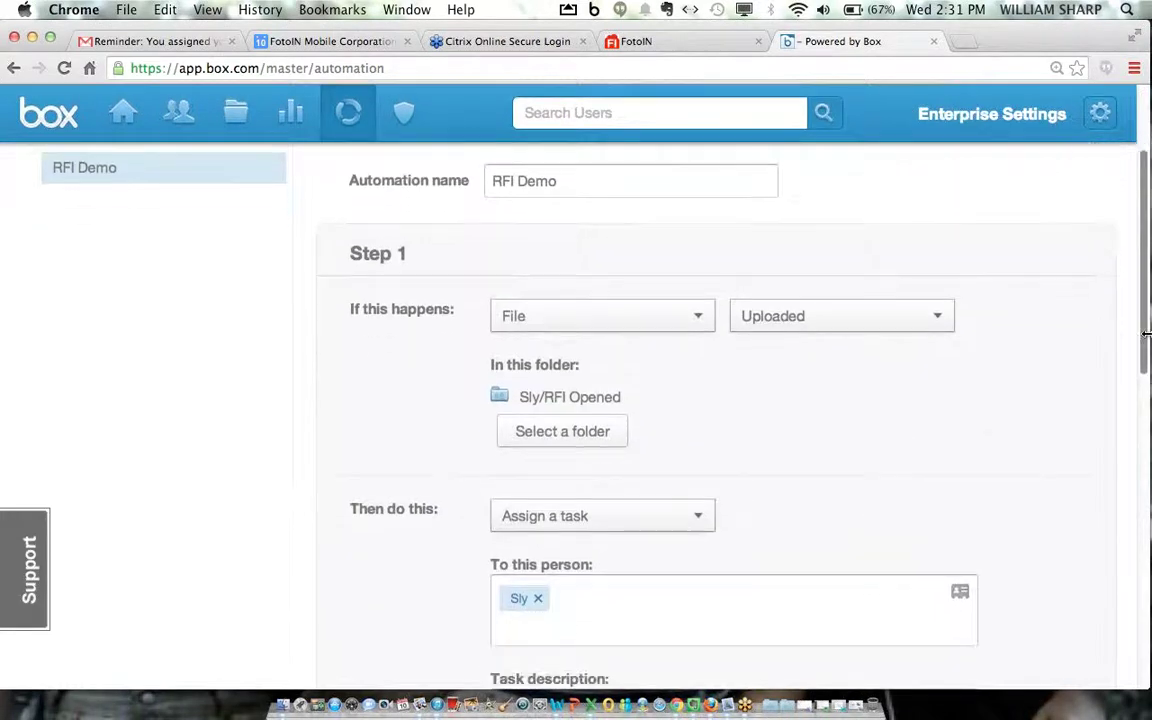
{"action": "left_click", "coordinate": [706, 320]}
{"action": "left_click", "coordinate": [712, 393]}
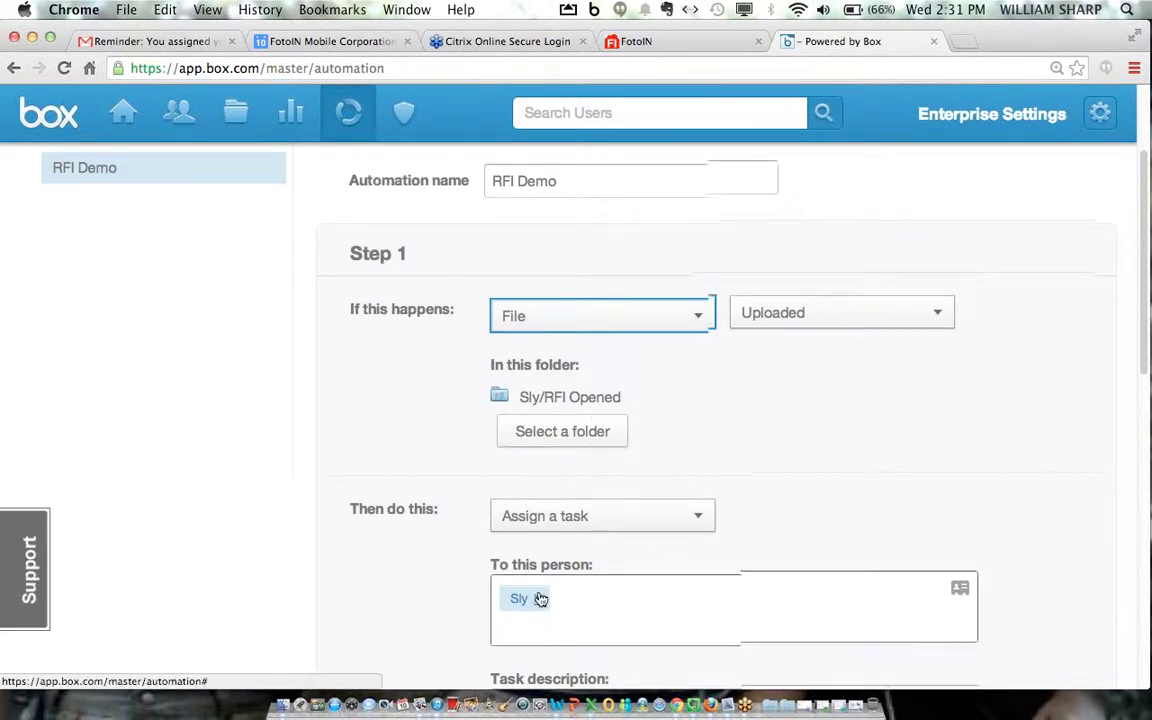
{"action": "scroll", "coordinate": [540, 586], "scroll_direction": "down", "scroll_amount": 3}
{"action": "scroll", "coordinate": [539, 593], "scroll_direction": "down", "scroll_amount": 5}
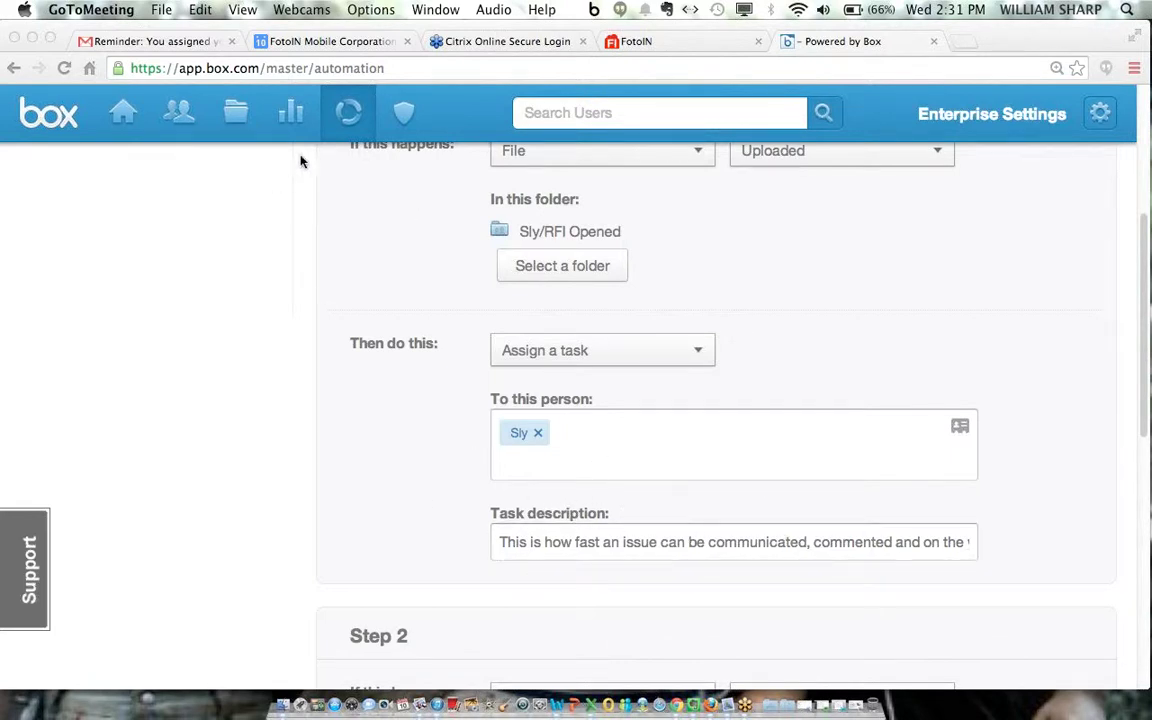
{"action": "left_click", "coordinate": [1146, 303]}
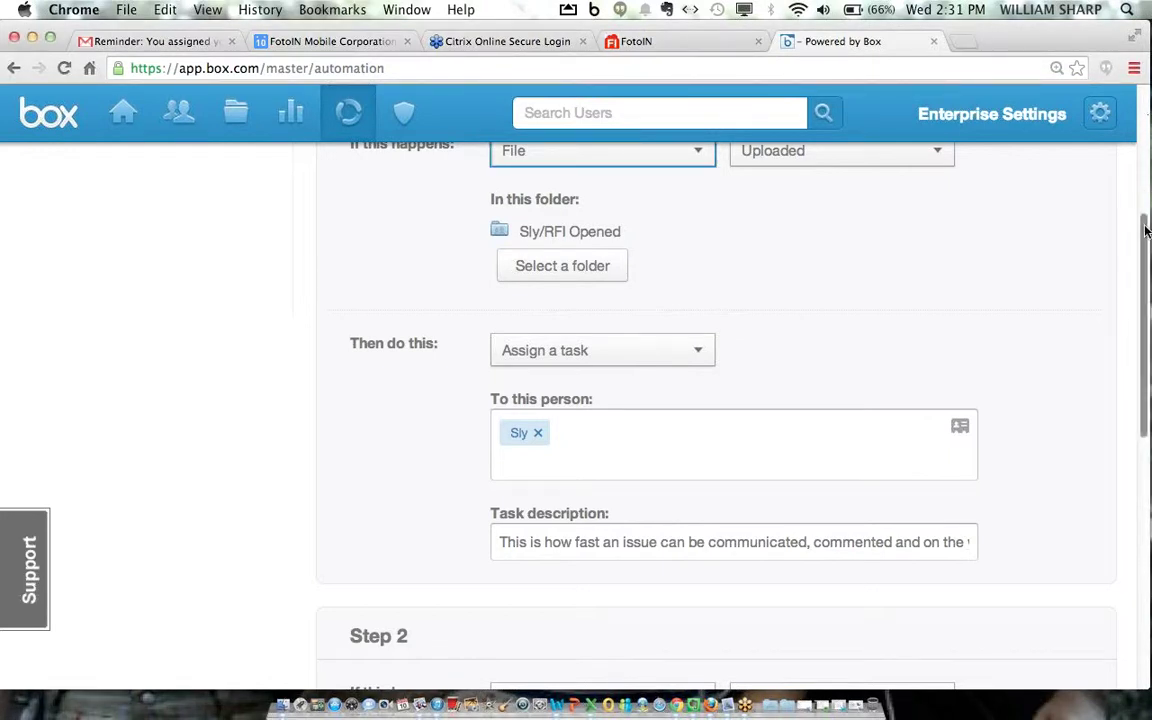
{"action": "scroll", "coordinate": [1146, 207], "scroll_direction": "up", "scroll_amount": 5}
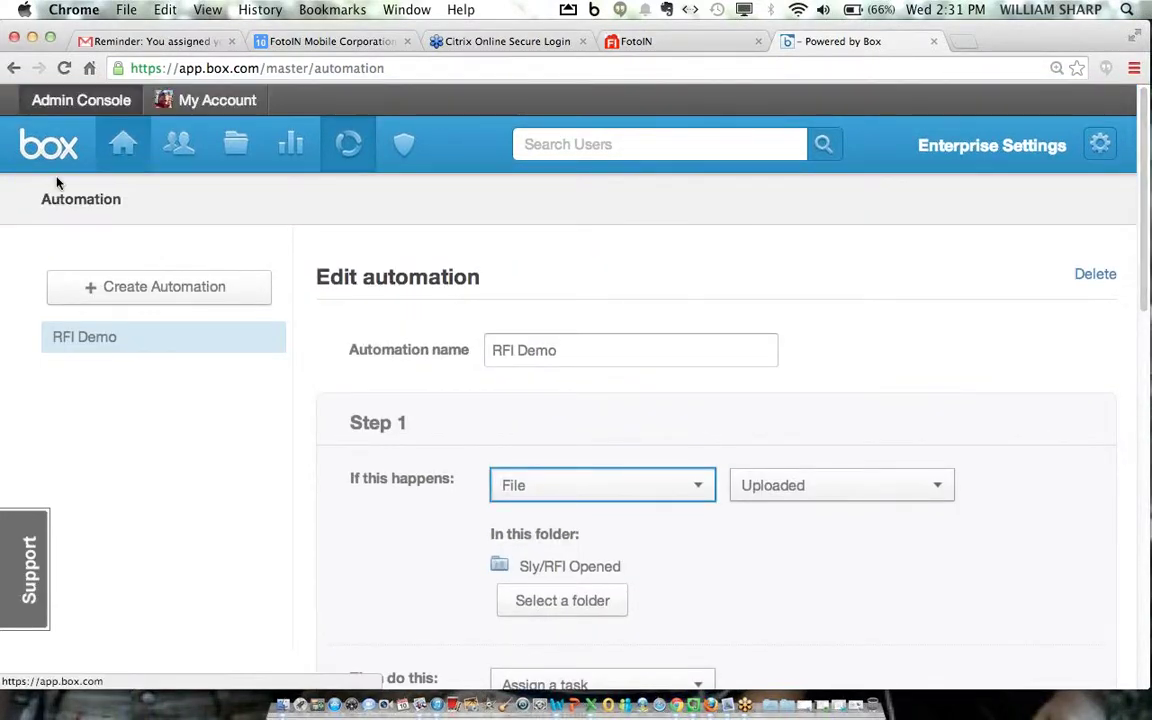
Step: Return to the Box files and open the photo of the first pending review task
{"action": "left_click", "coordinate": [48, 148]}
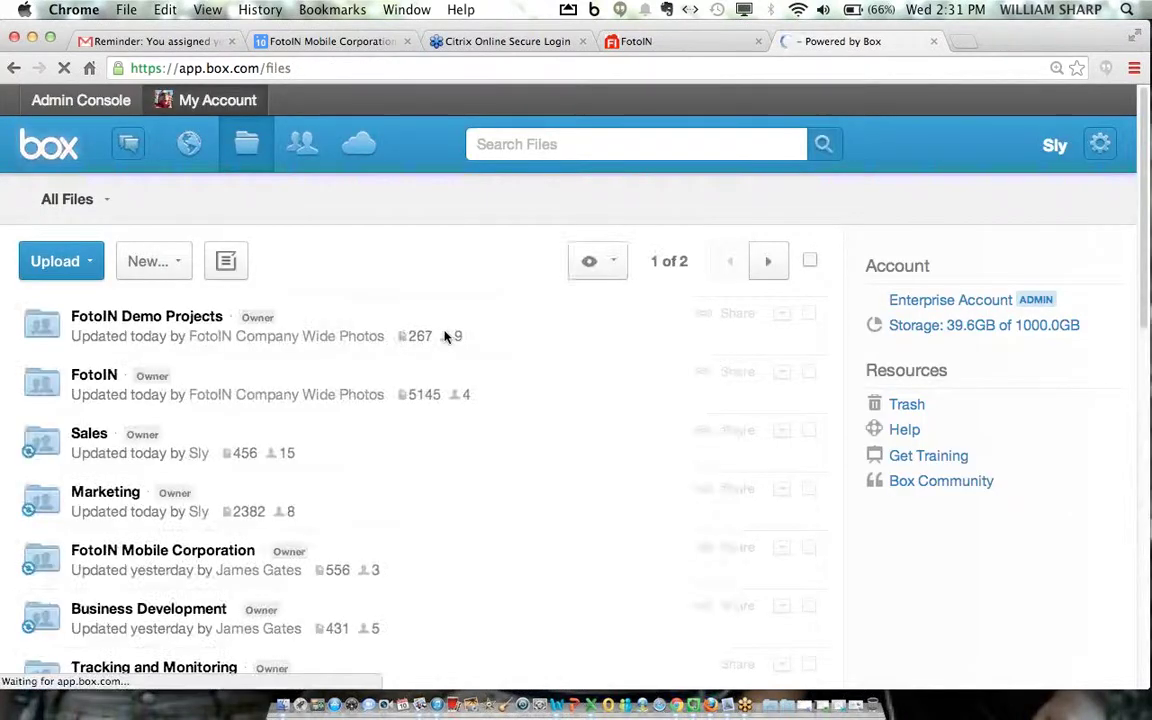
{"action": "left_click", "coordinate": [133, 146]}
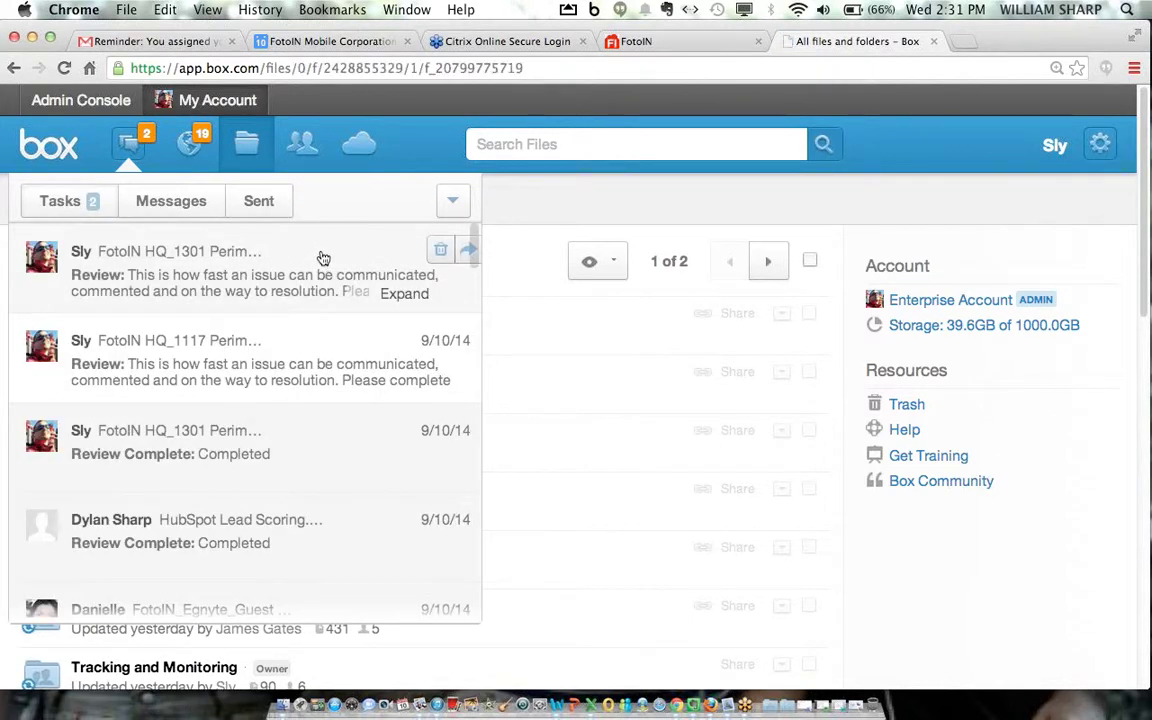
{"action": "left_click", "coordinate": [323, 259]}
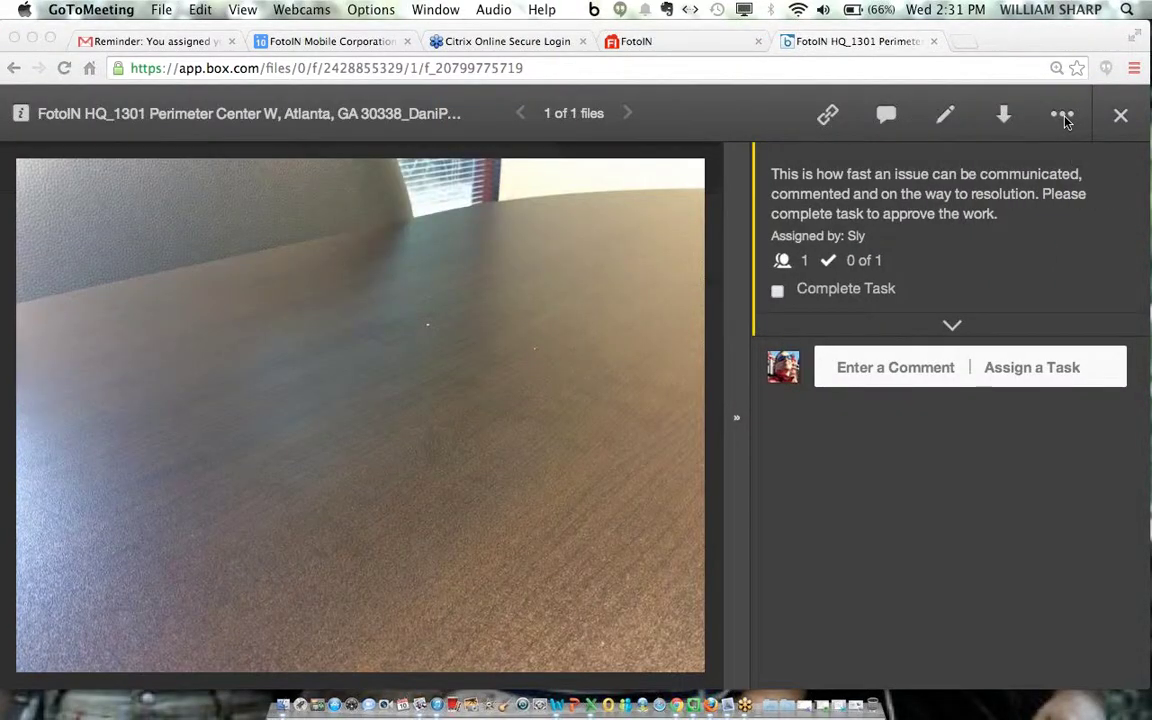
Step: Examine the photo's metadata attributes, and return to its comments and task
{"action": "left_click", "coordinate": [1064, 117]}
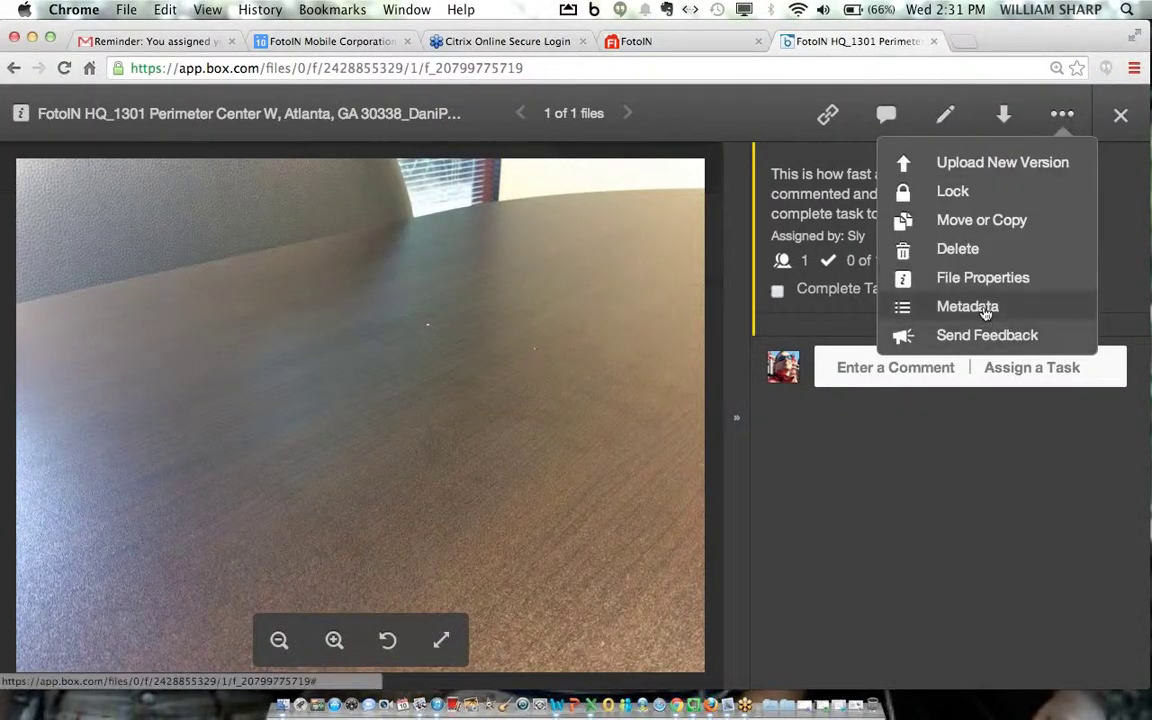
{"action": "left_click", "coordinate": [986, 314]}
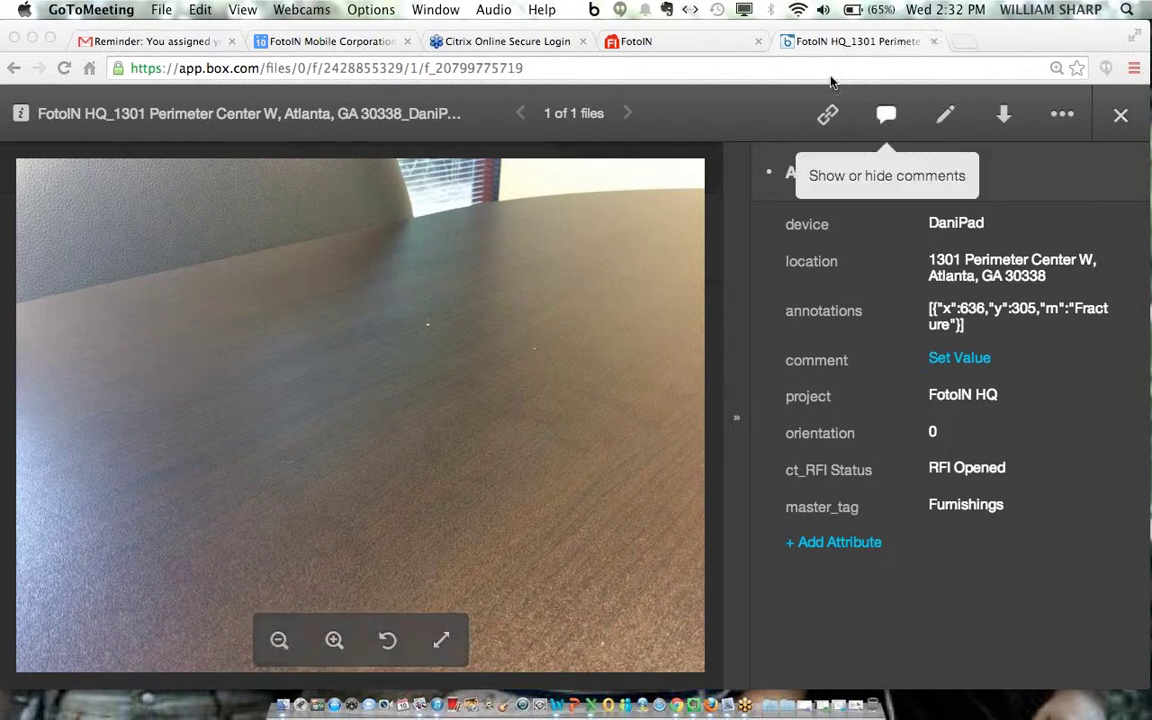
{"action": "left_click", "coordinate": [891, 119]}
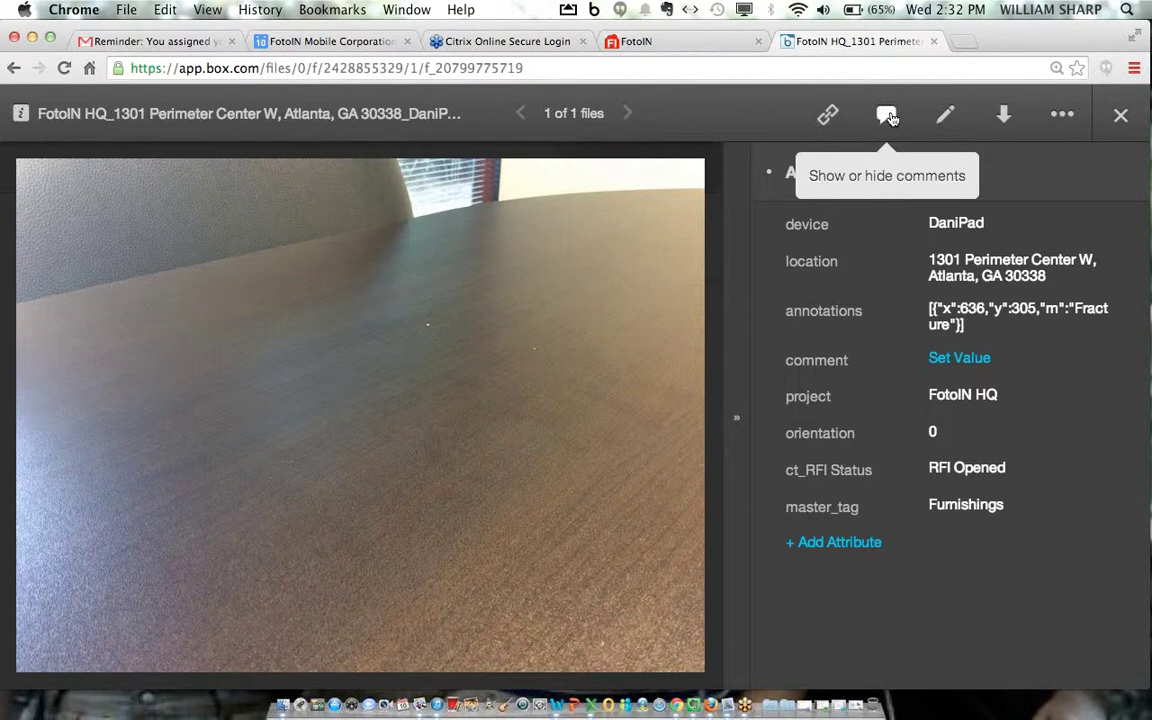
{"action": "left_click", "coordinate": [888, 116]}
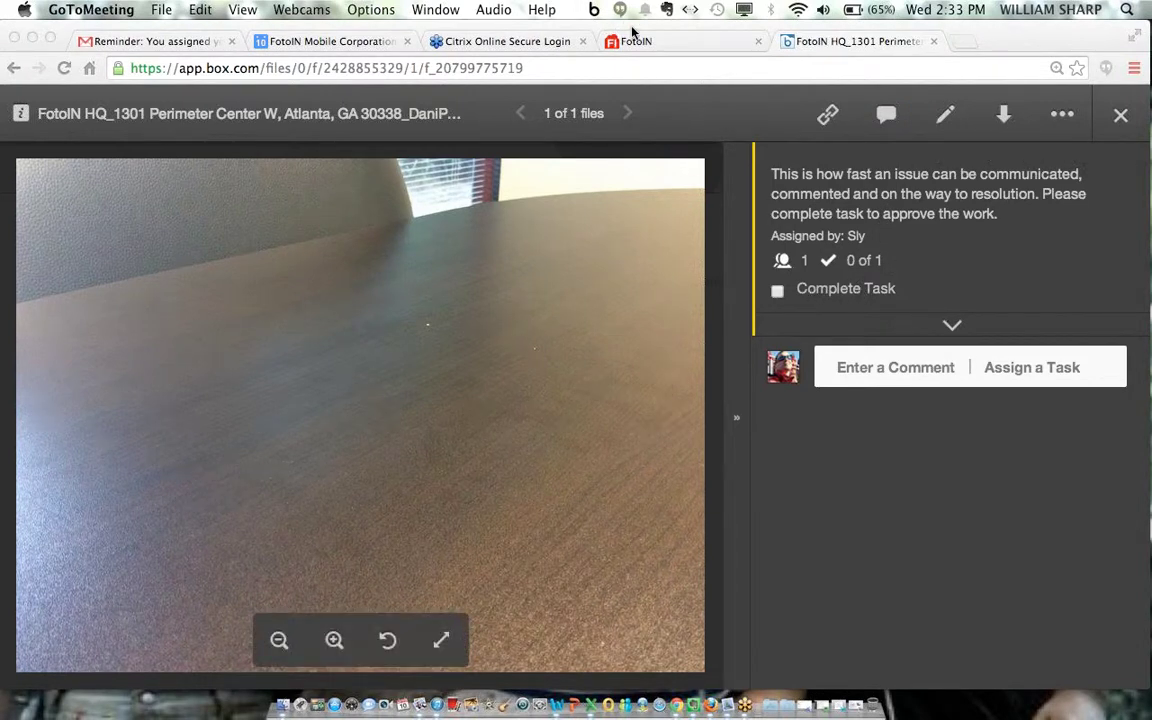
Step: Switch to Gmail, read the review completion e-mail under the Box tasks label, and move the browser window down to uncover the desktop
{"action": "left_click", "coordinate": [125, 41]}
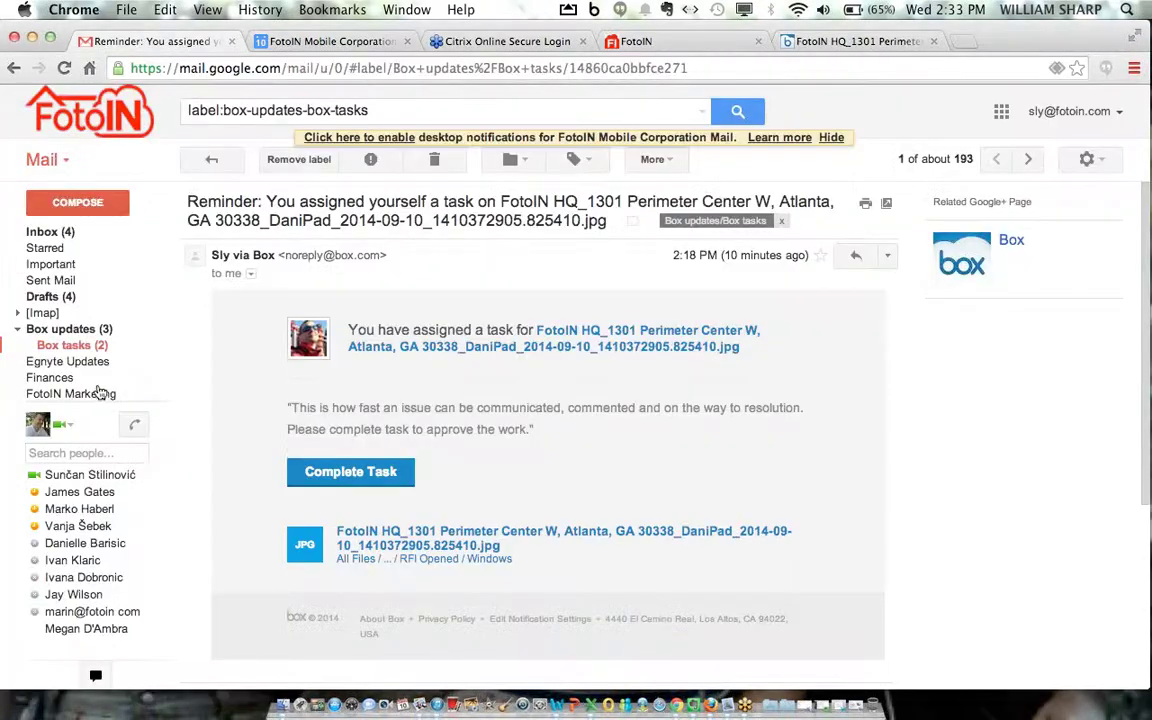
{"action": "left_click", "coordinate": [75, 345]}
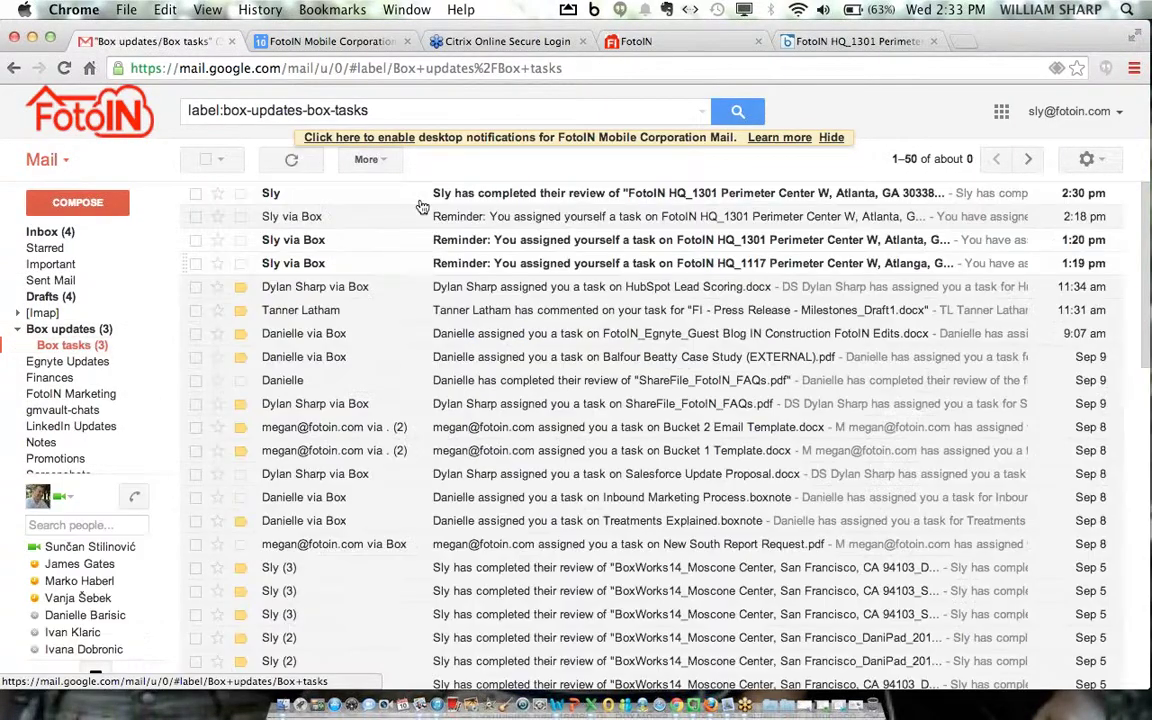
{"action": "left_click", "coordinate": [371, 197]}
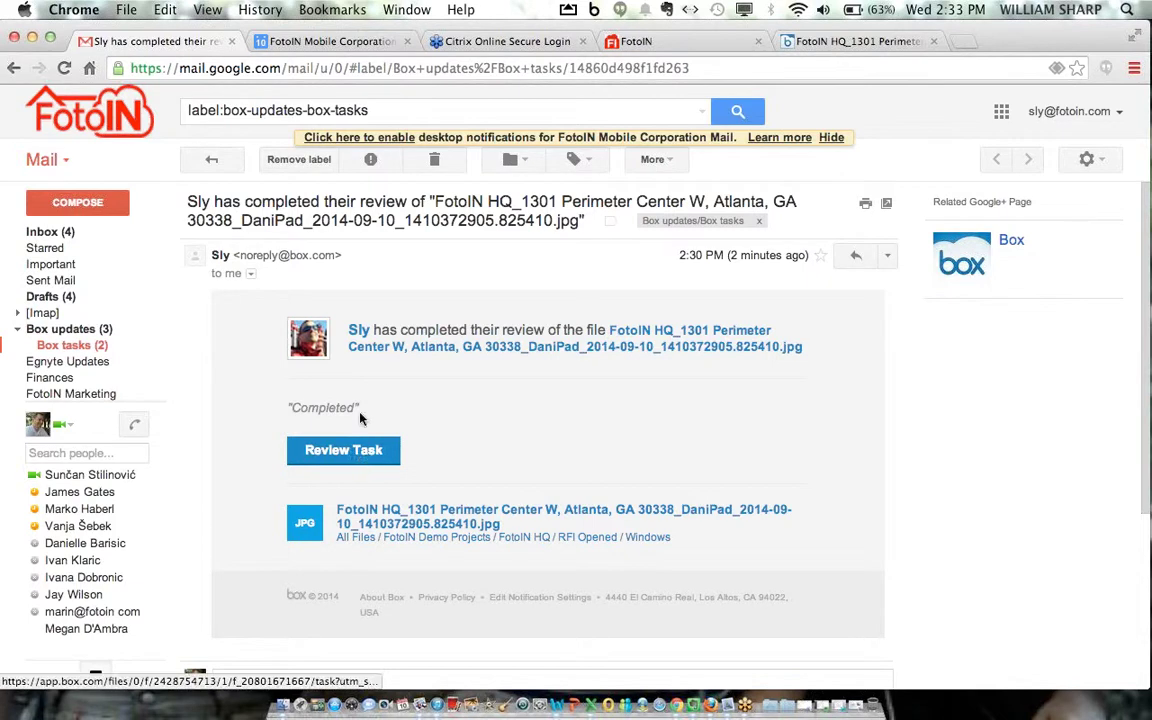
{"action": "left_click", "coordinate": [88, 347]}
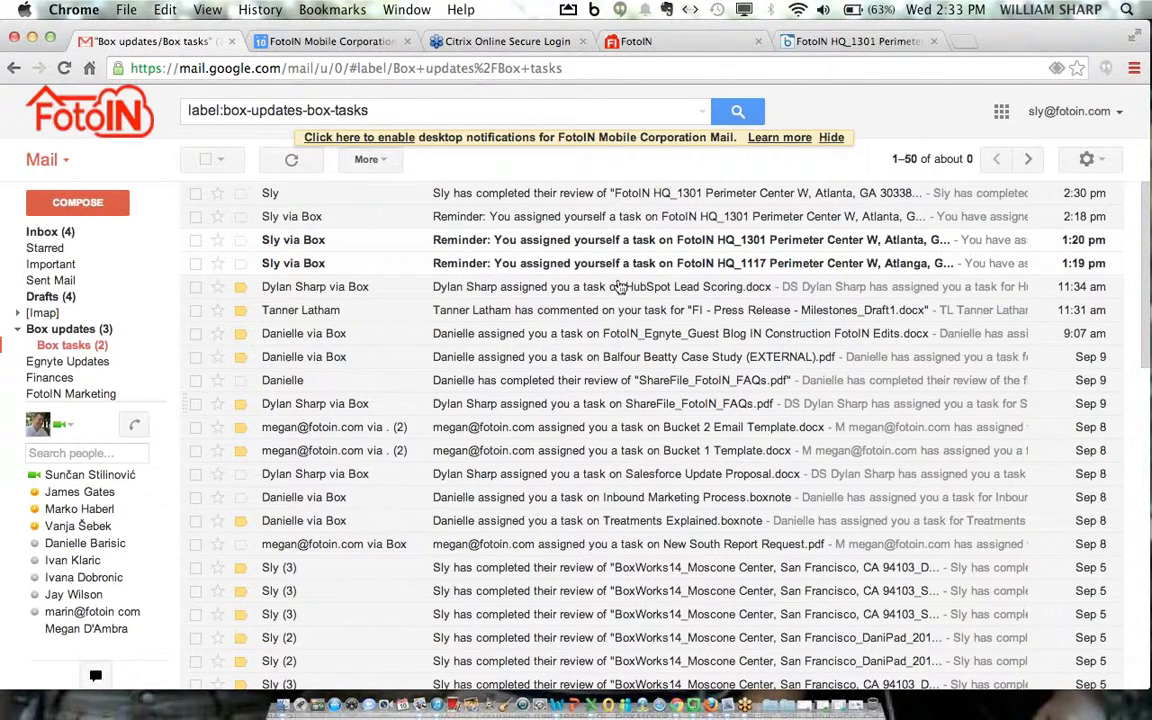
{"action": "left_click_drag", "start_coordinate": [1070, 38], "coordinate": [955, 418]}
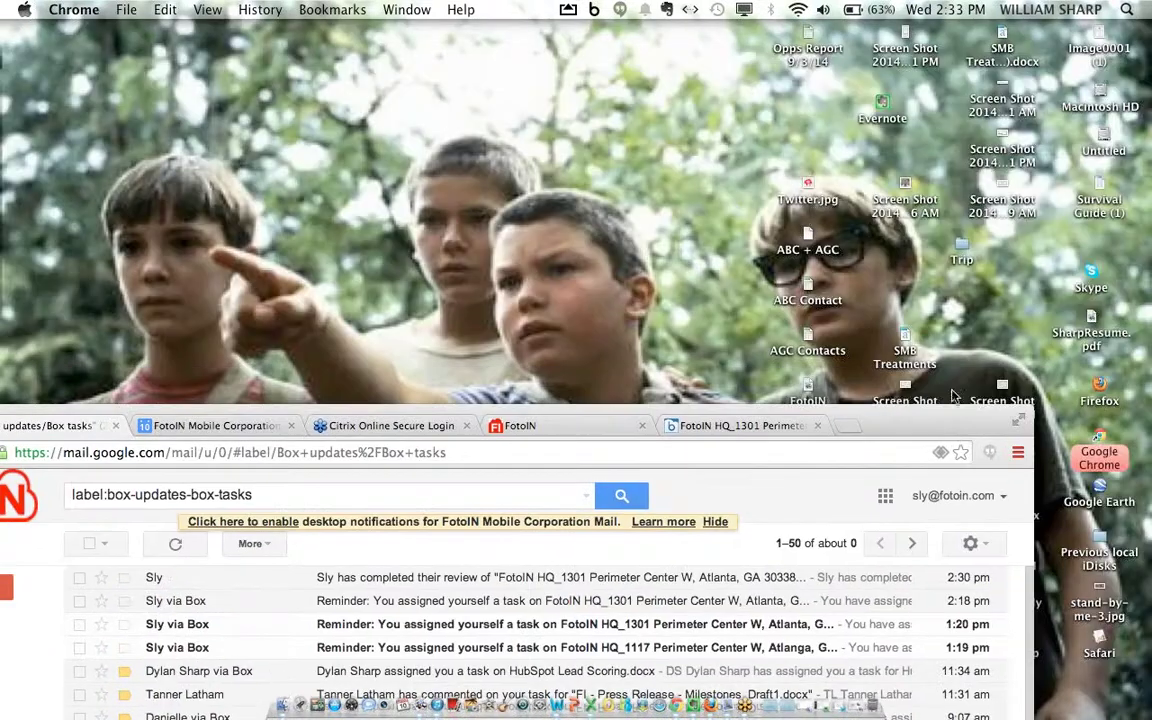
Step: Move the browser window aside, open the FotoIN & Box PDF from the desktop in Preview, and go to page 26
{"action": "left_click", "coordinate": [1033, 480]}
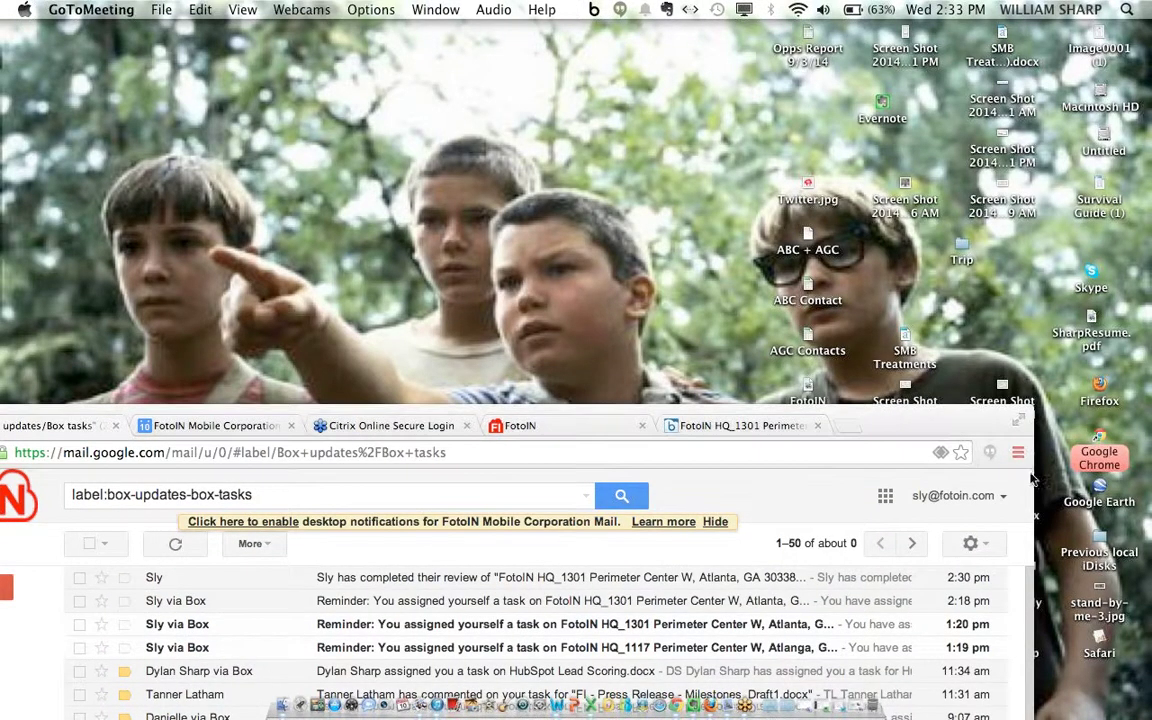
{"action": "left_click_drag", "start_coordinate": [952, 421], "coordinate": [558, 473]}
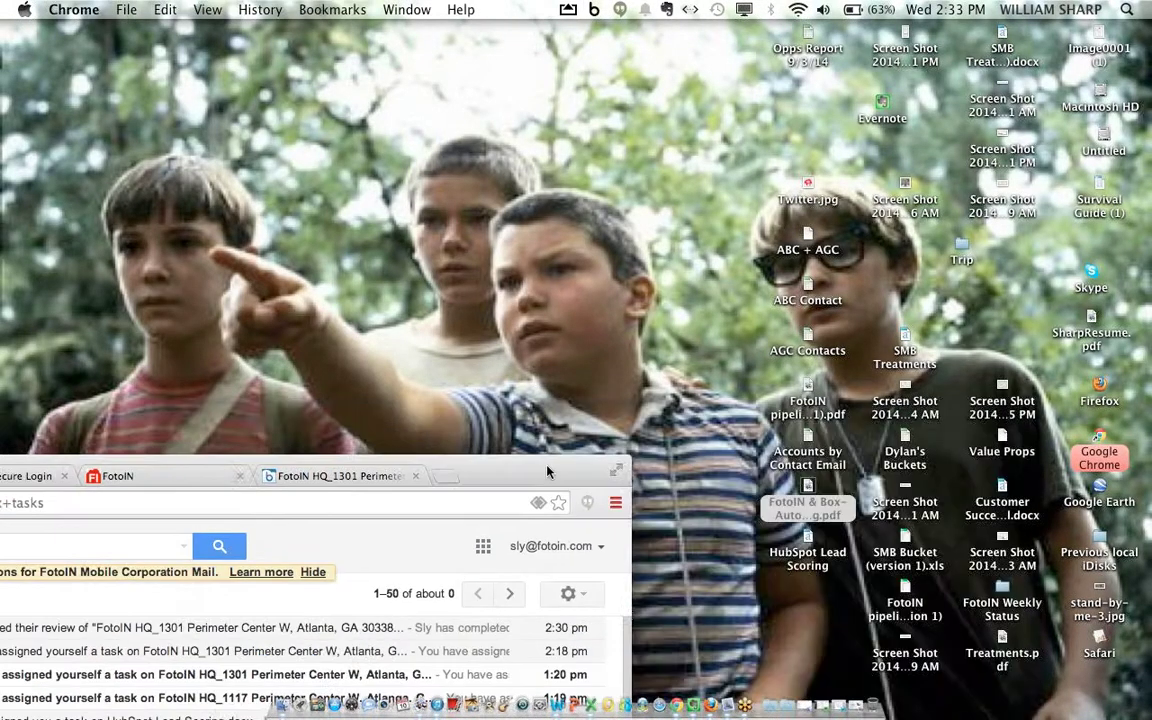
{"action": "left_click", "coordinate": [822, 505]}
{"action": "left_click", "coordinate": [822, 504]}
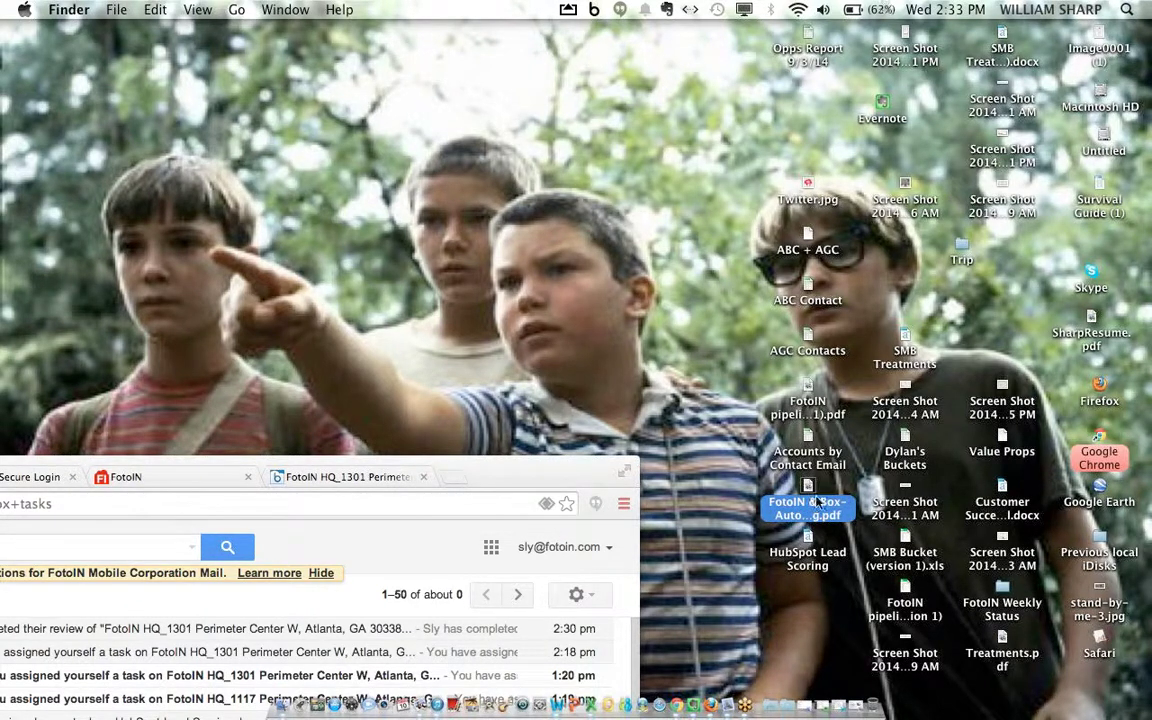
{"action": "double_click", "coordinate": [815, 503]}
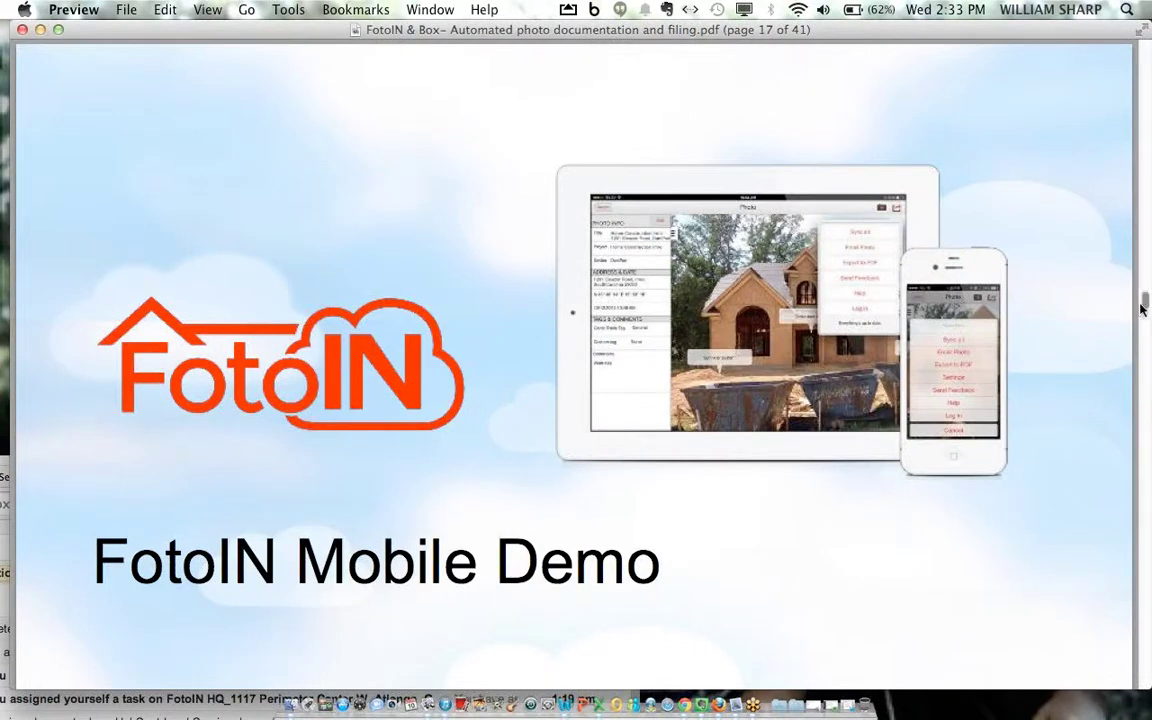
{"action": "left_click_drag", "start_coordinate": [1147, 305], "coordinate": [1145, 451]}
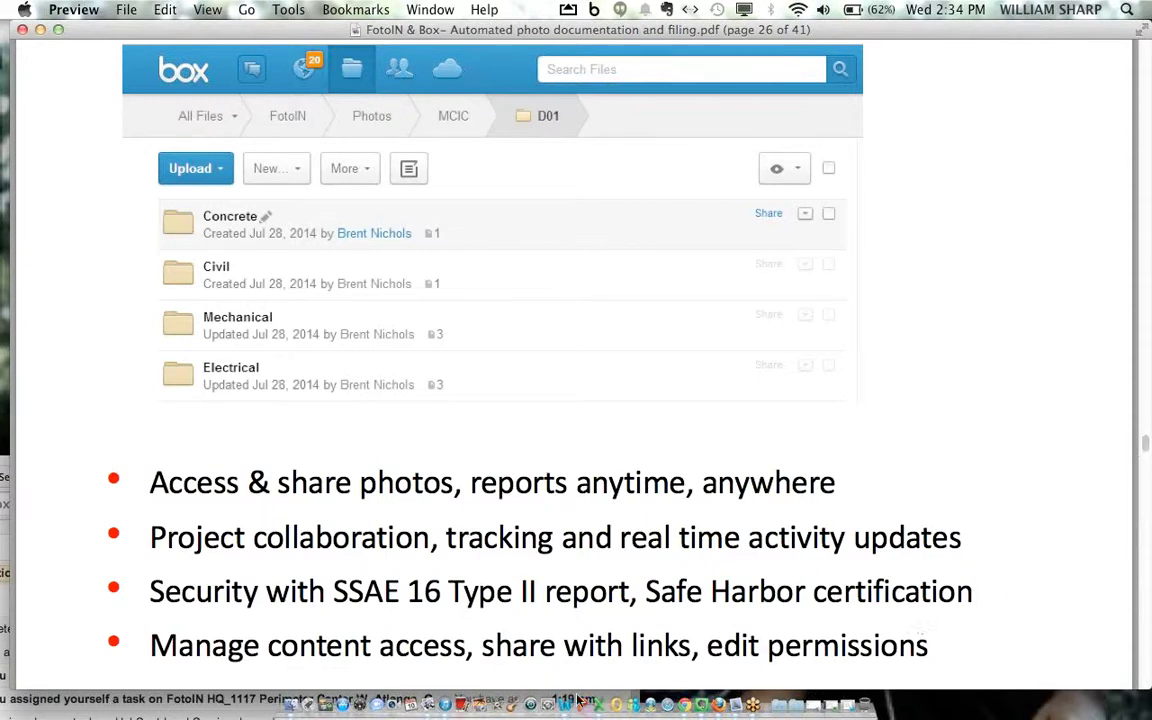
Step: Switch back to Box in Chrome, close the photo preview, and look over the Furnishings folder's collaborators
{"action": "left_click", "coordinate": [3, 462]}
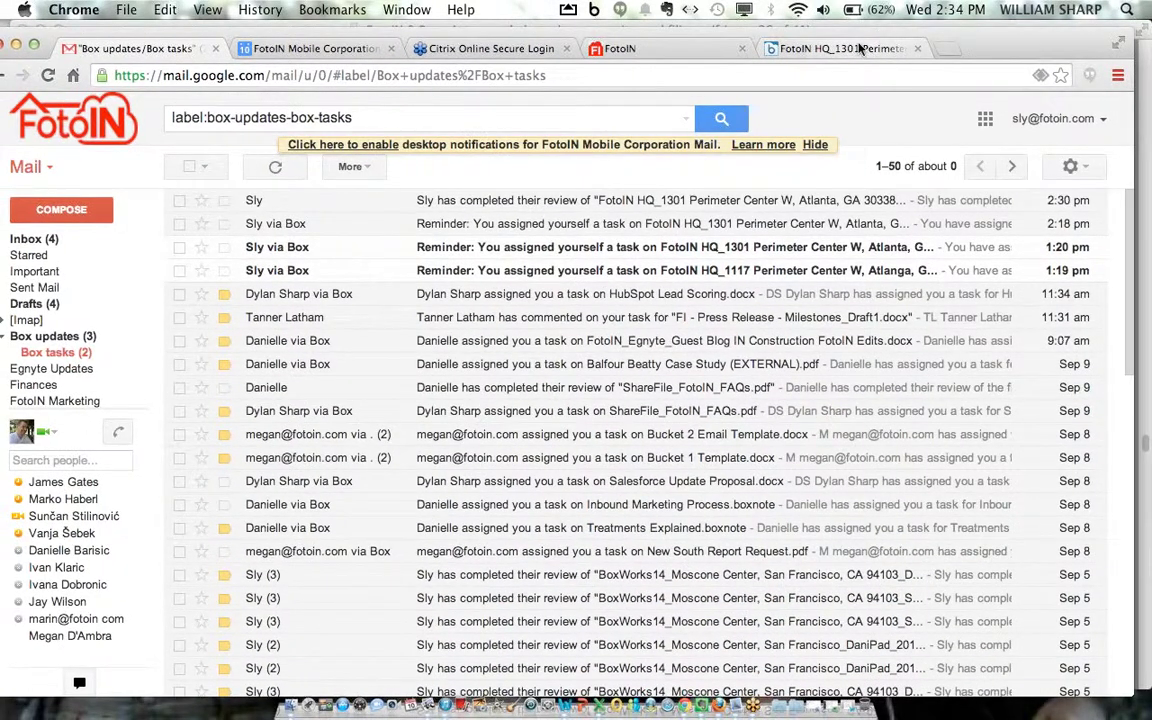
{"action": "left_click", "coordinate": [858, 48]}
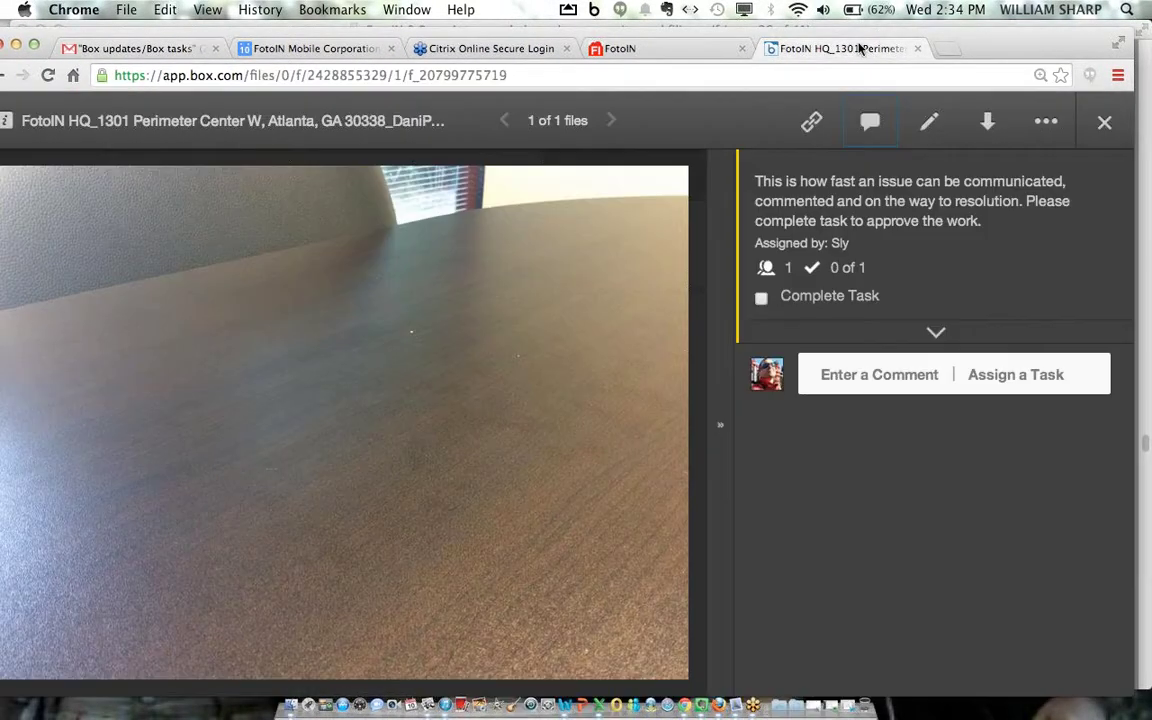
{"action": "left_click", "coordinate": [1104, 126]}
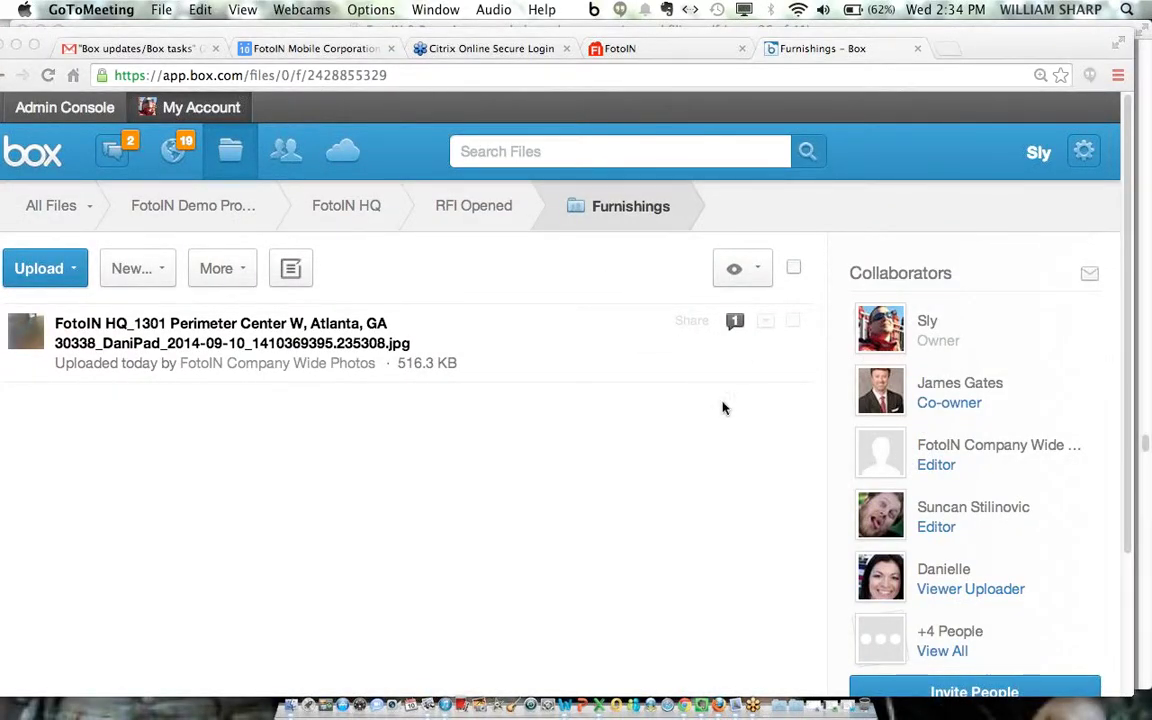
{"action": "left_click", "coordinate": [1131, 386]}
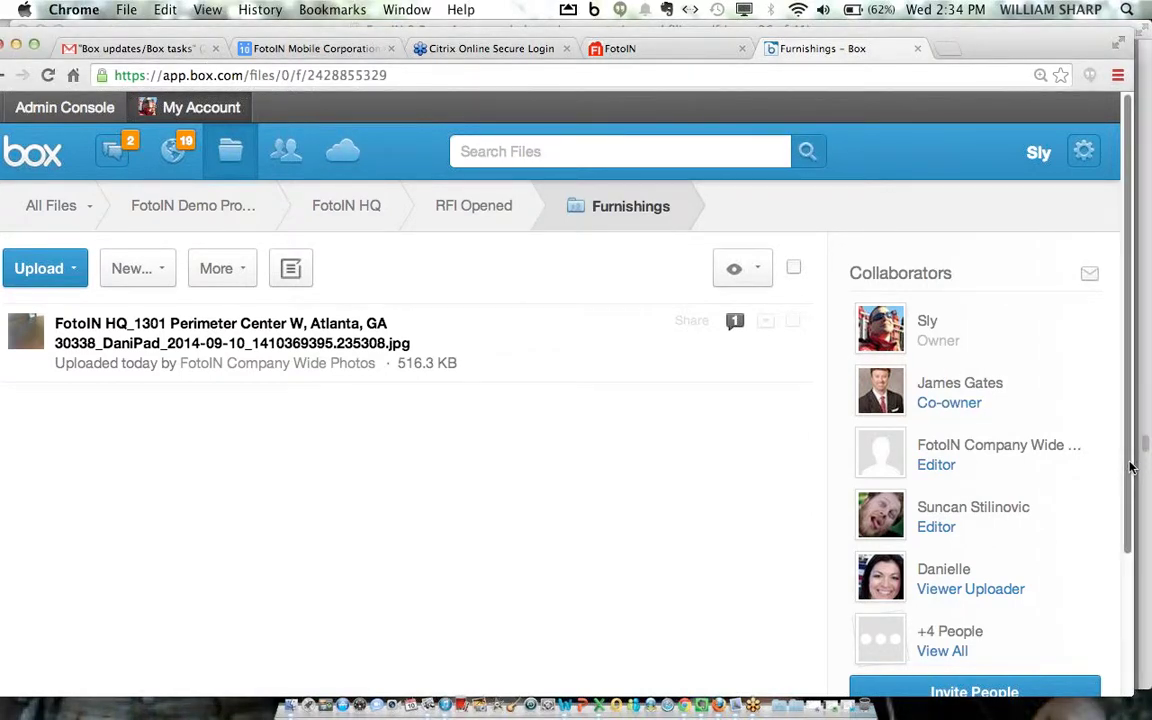
{"action": "scroll", "coordinate": [1120, 579], "scroll_direction": "down", "scroll_amount": 4}
{"action": "scroll", "coordinate": [1119, 527], "scroll_direction": "up", "scroll_amount": 3}
Step: Open the invitation form for the Furnishings folder, examine its permission levels and invite link settings, and close it without sending
{"action": "left_click", "coordinate": [952, 652]}
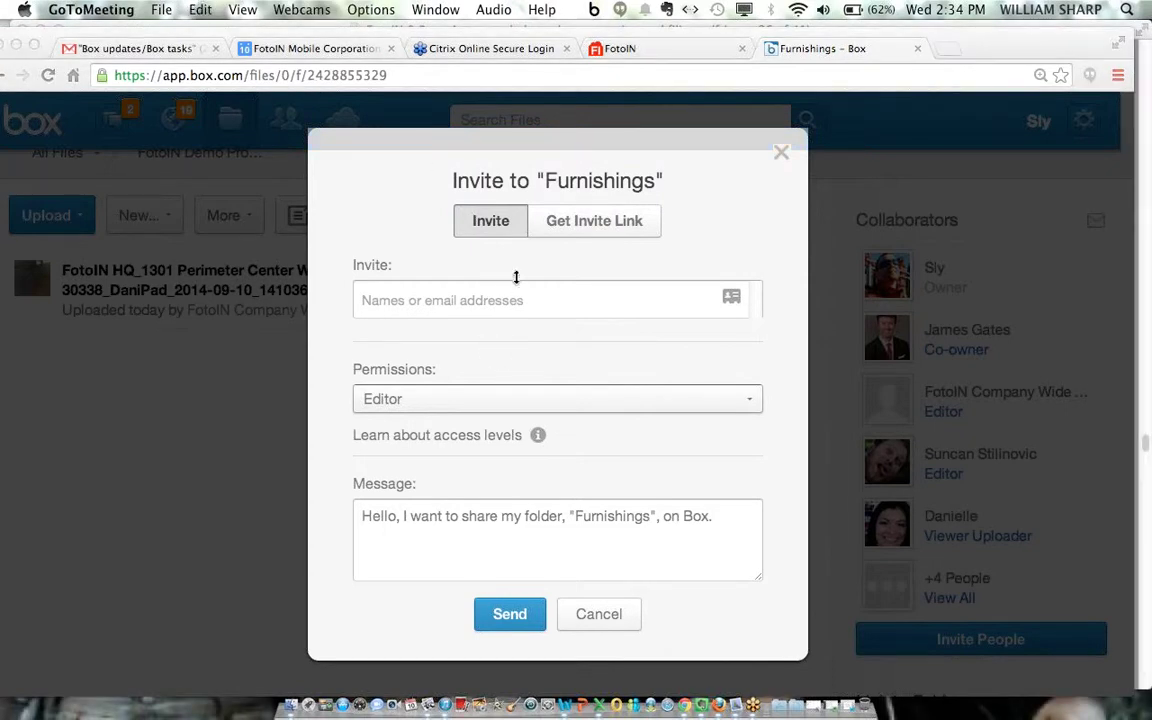
{"action": "left_click", "coordinate": [489, 300]}
{"action": "left_click", "coordinate": [489, 402]}
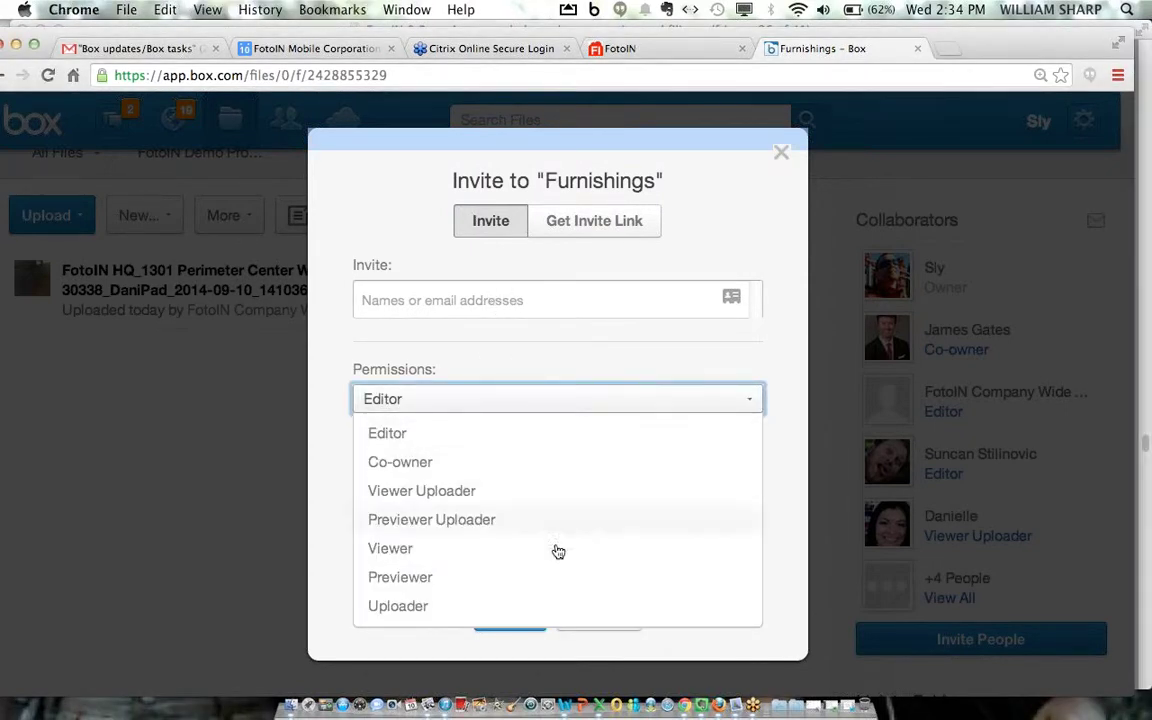
{"action": "mouse_move", "coordinate": [568, 551]}
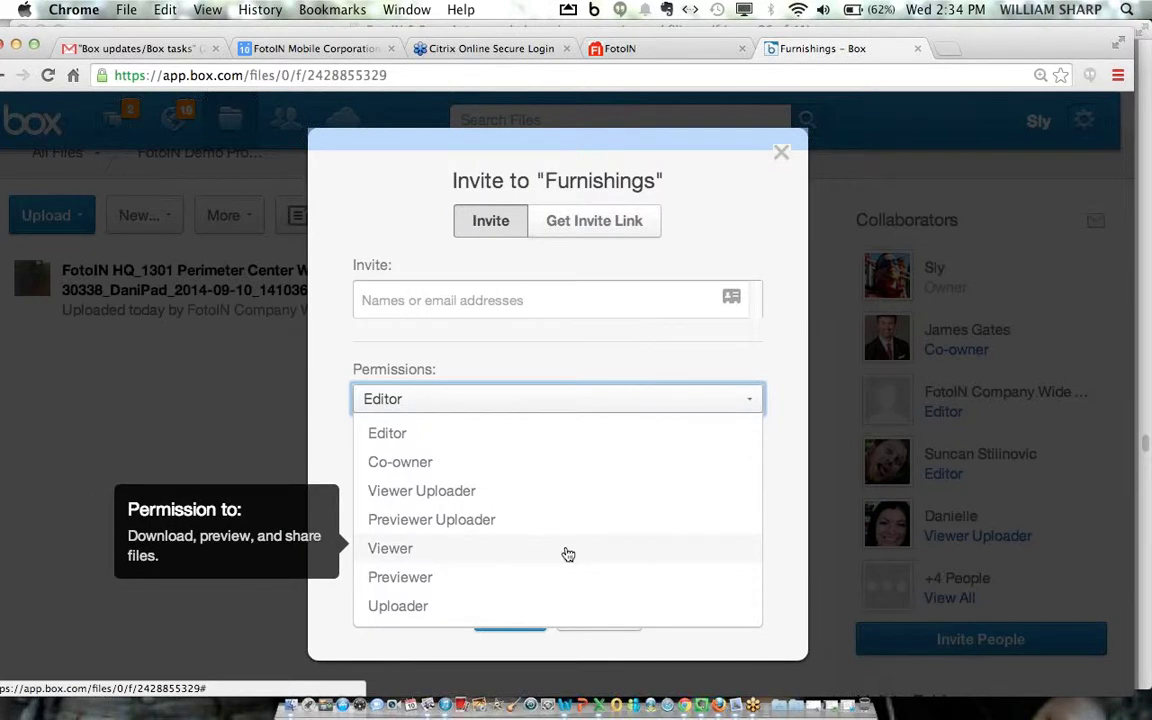
{"action": "mouse_move", "coordinate": [567, 499]}
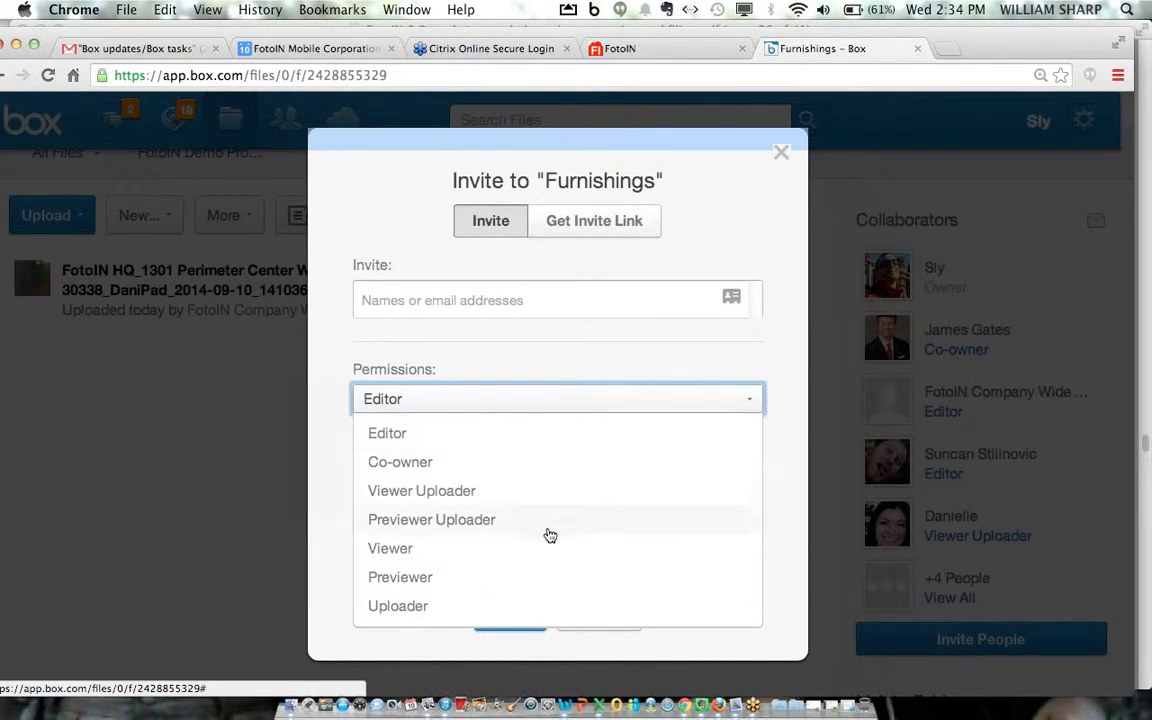
{"action": "mouse_move", "coordinate": [528, 561]}
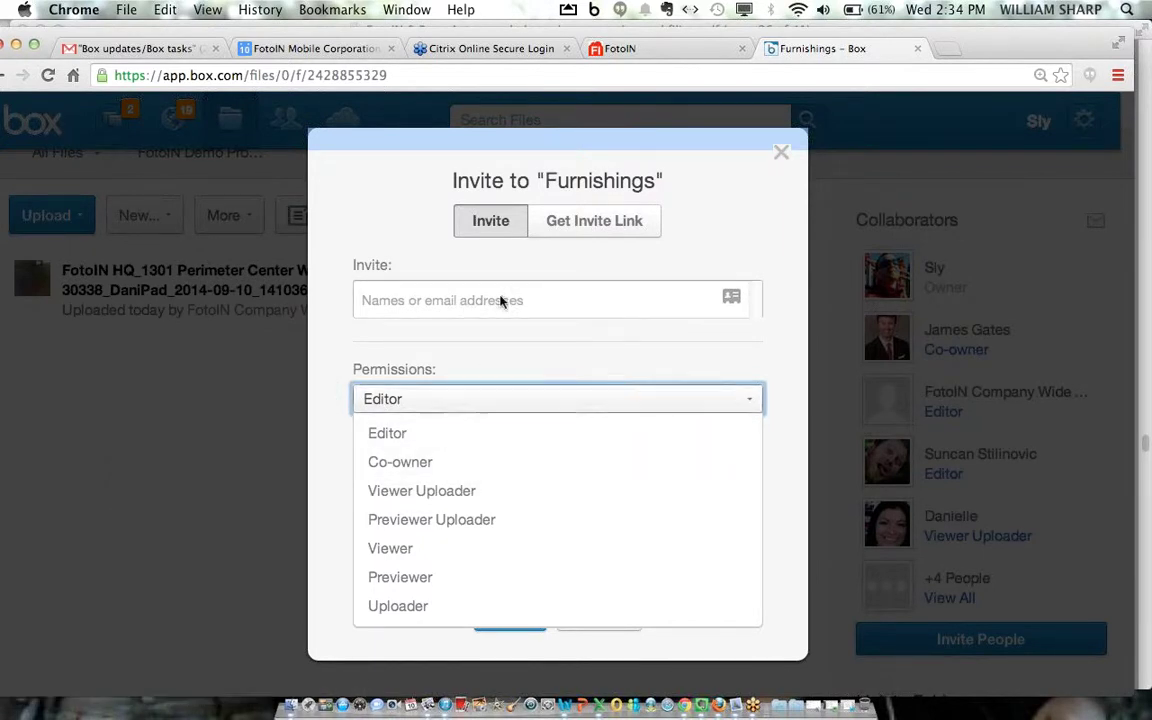
{"action": "left_click", "coordinate": [598, 229]}
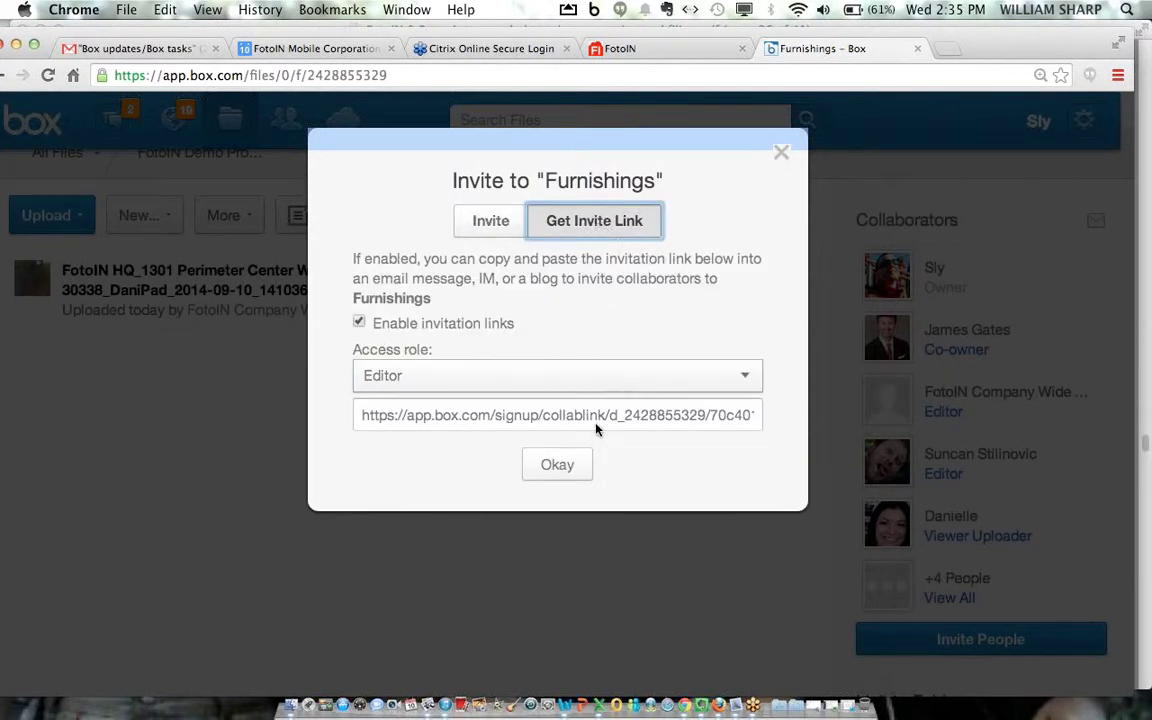
{"action": "left_click", "coordinate": [782, 156]}
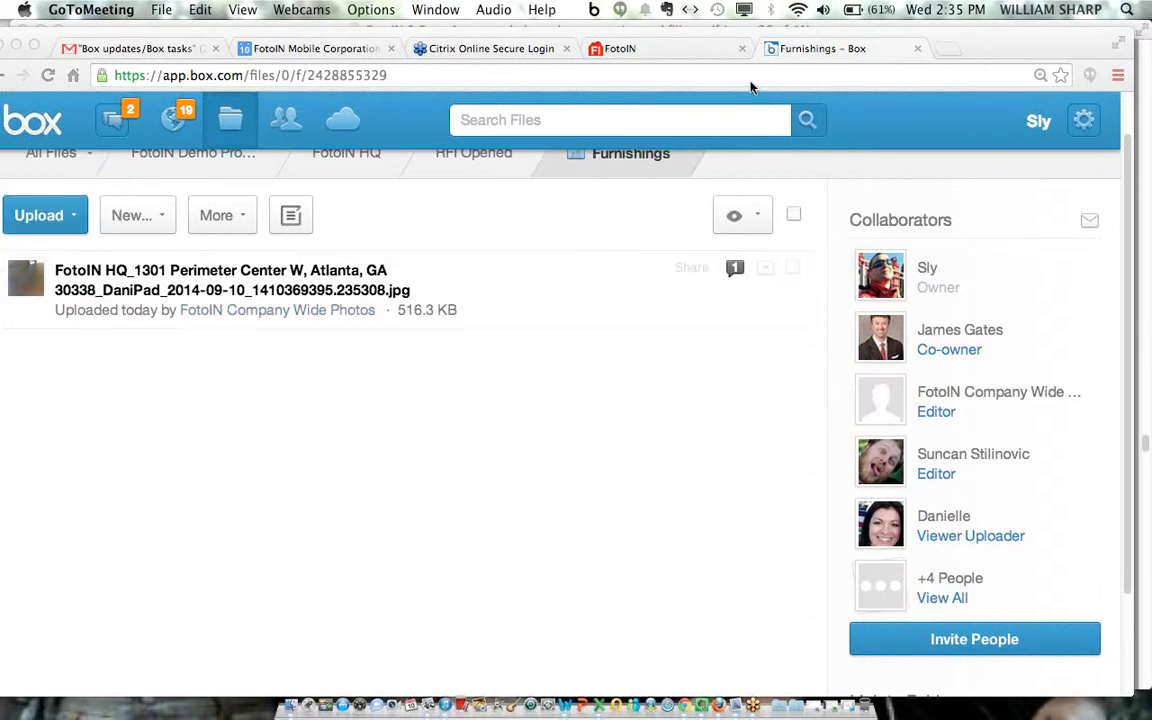
Step: Examine which new item types and additional folder actions are offered for the Furnishings folder
{"action": "left_click", "coordinate": [157, 218]}
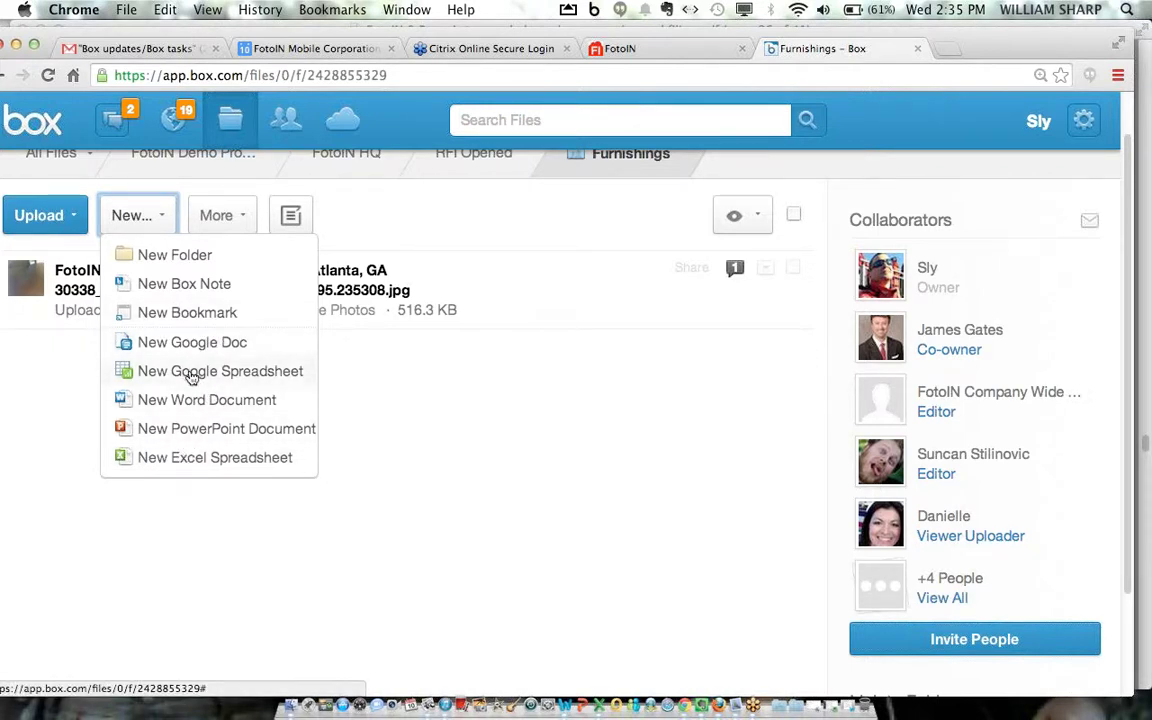
{"action": "left_click", "coordinate": [241, 221]}
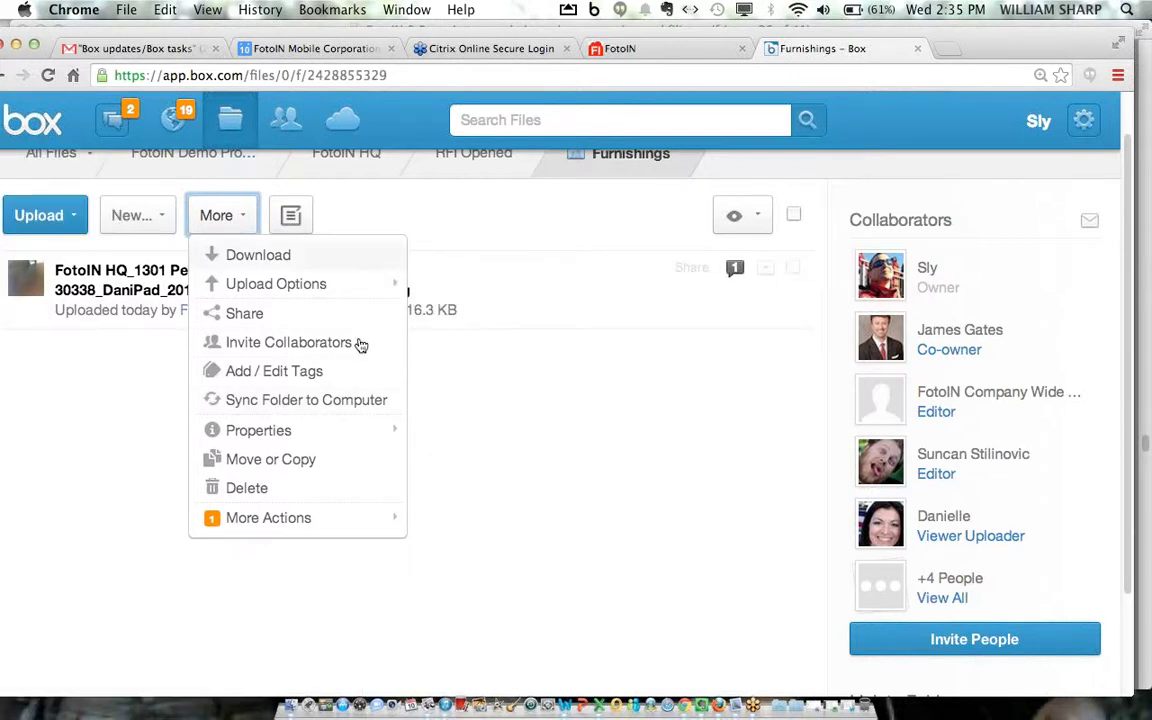
Step: Create a Box Note named sfsdf in the Furnishings folder, enter the text dfsadadsf, and return to the folder
{"action": "left_click", "coordinate": [143, 217]}
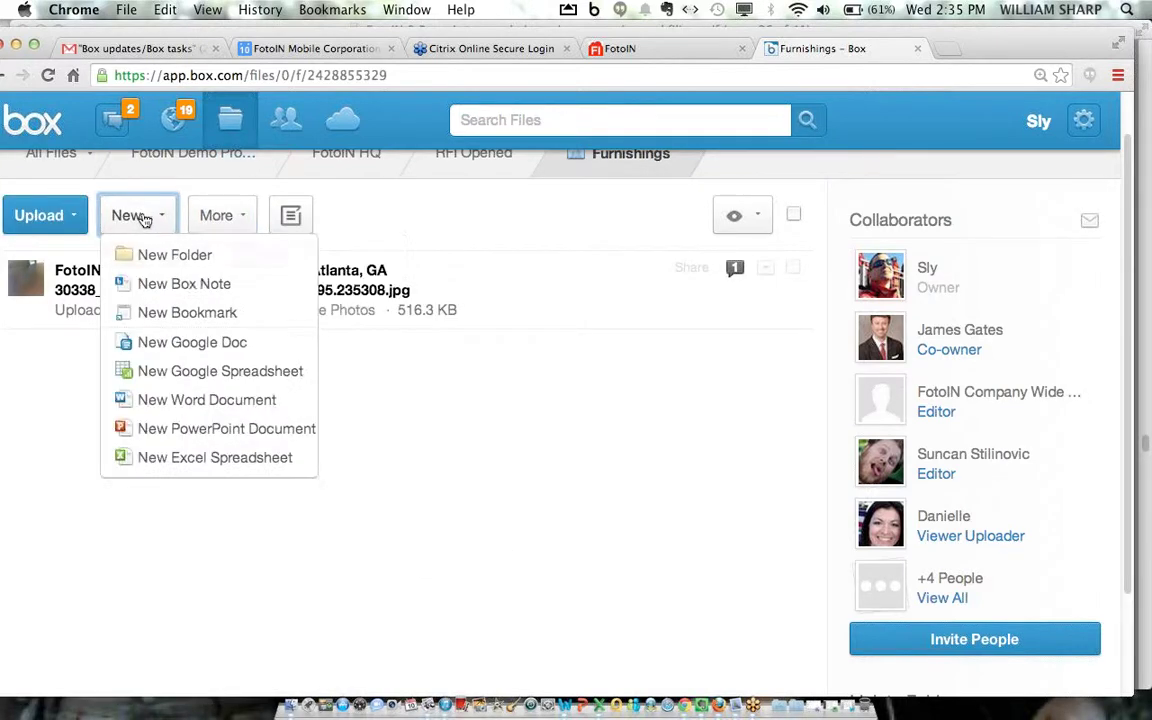
{"action": "left_click", "coordinate": [199, 285]}
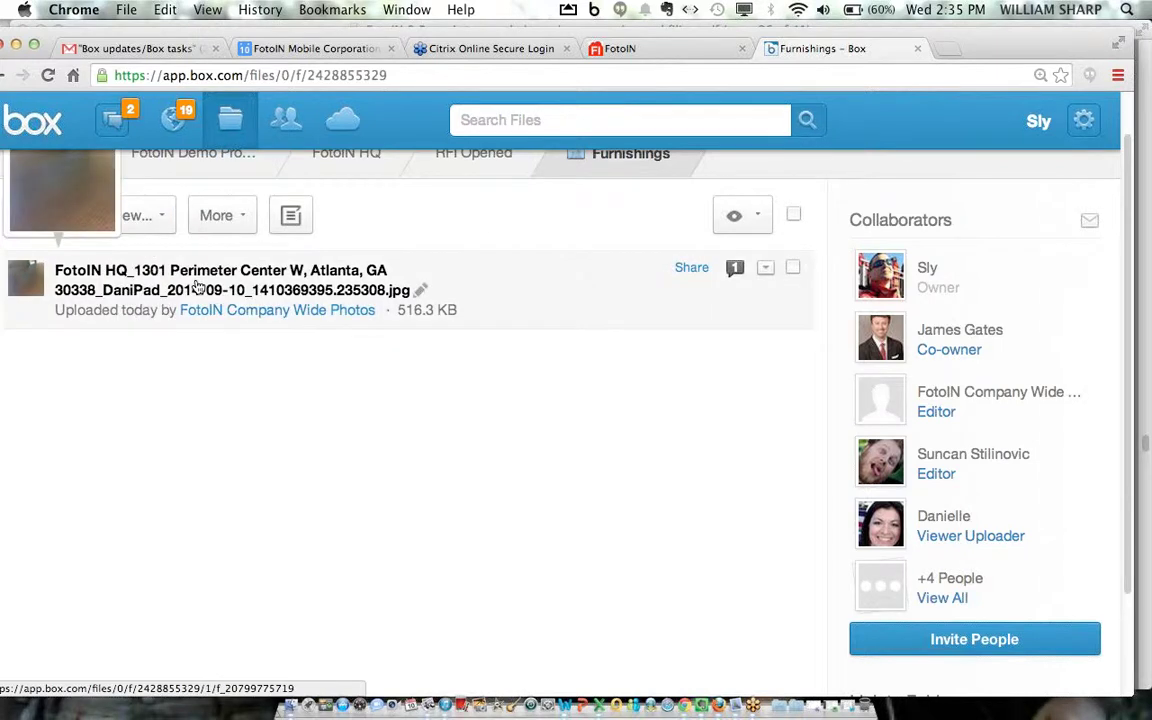
{"action": "type", "text": "sfsdf"}
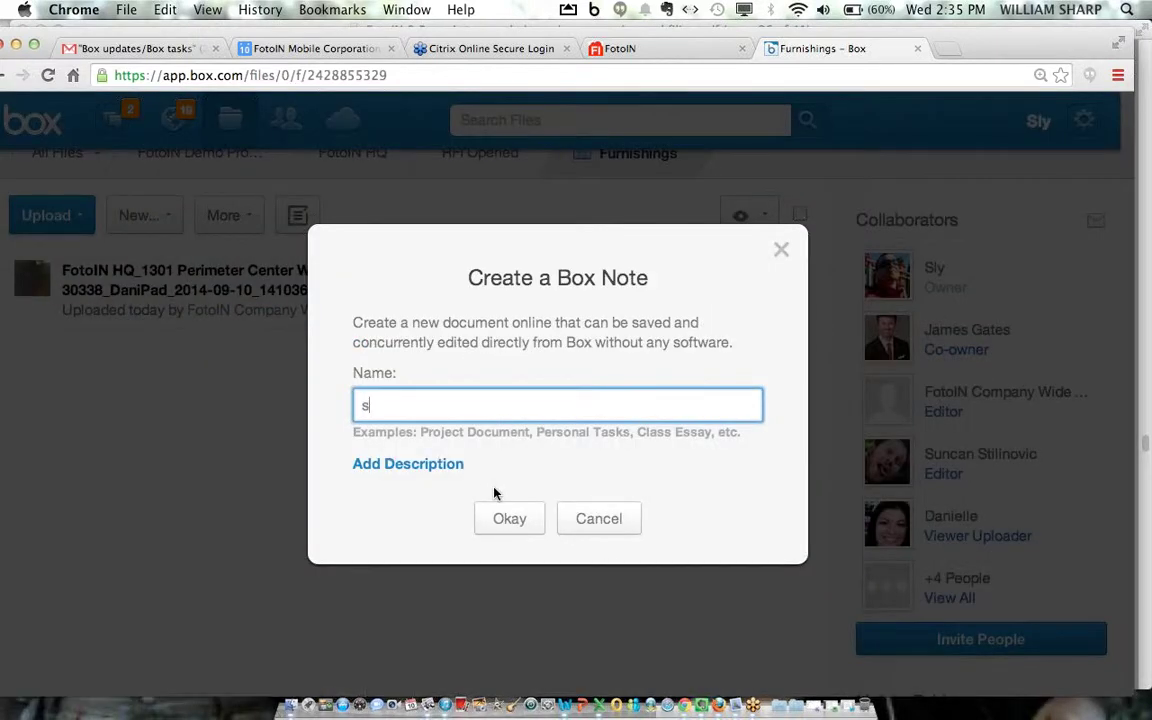
{"action": "left_click", "coordinate": [521, 528]}
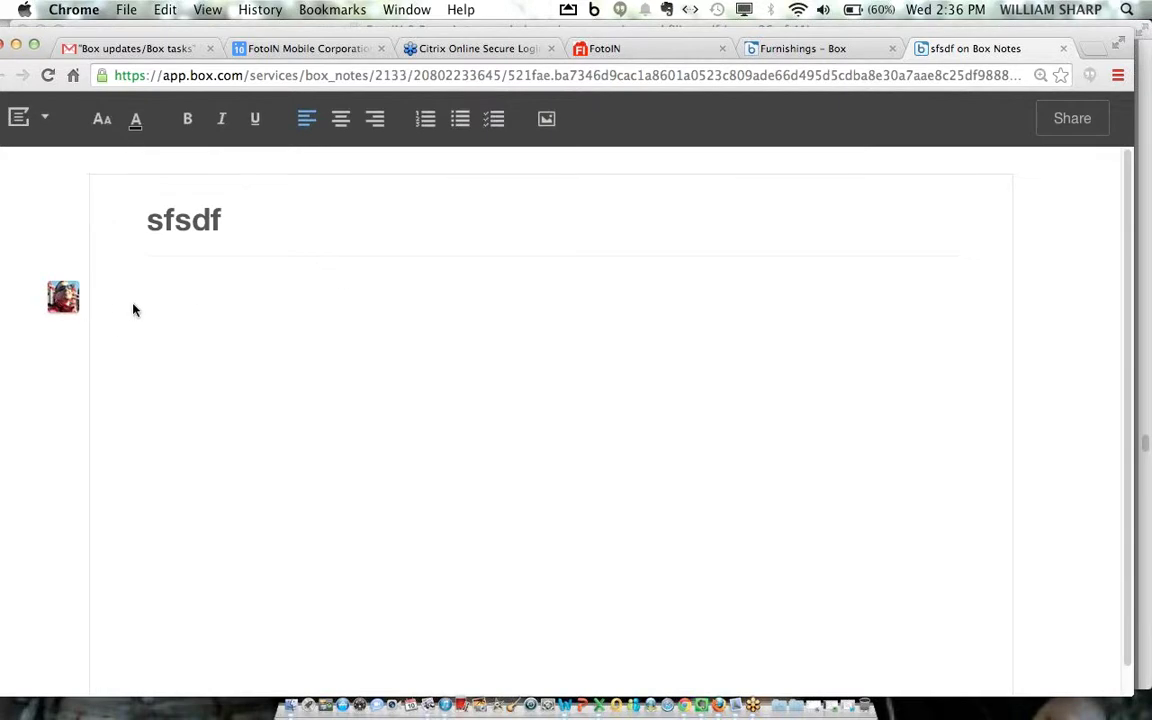
{"action": "type", "text": "dfsadadsf"}
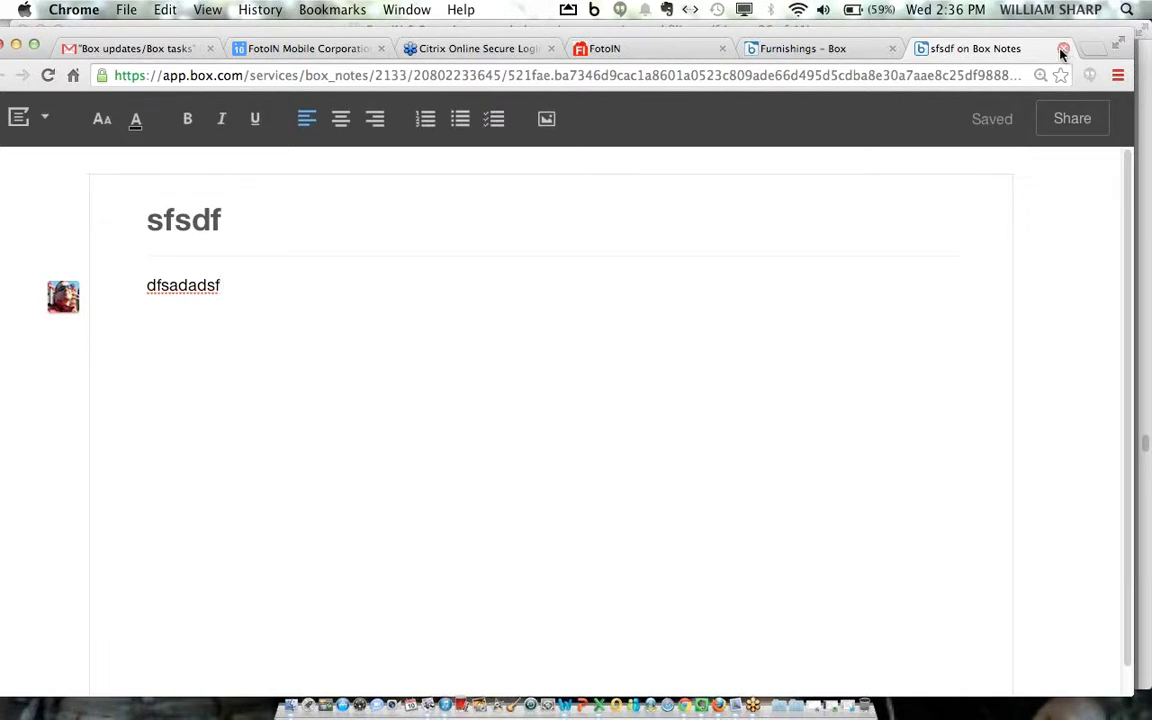
{"action": "left_click", "coordinate": [800, 48]}
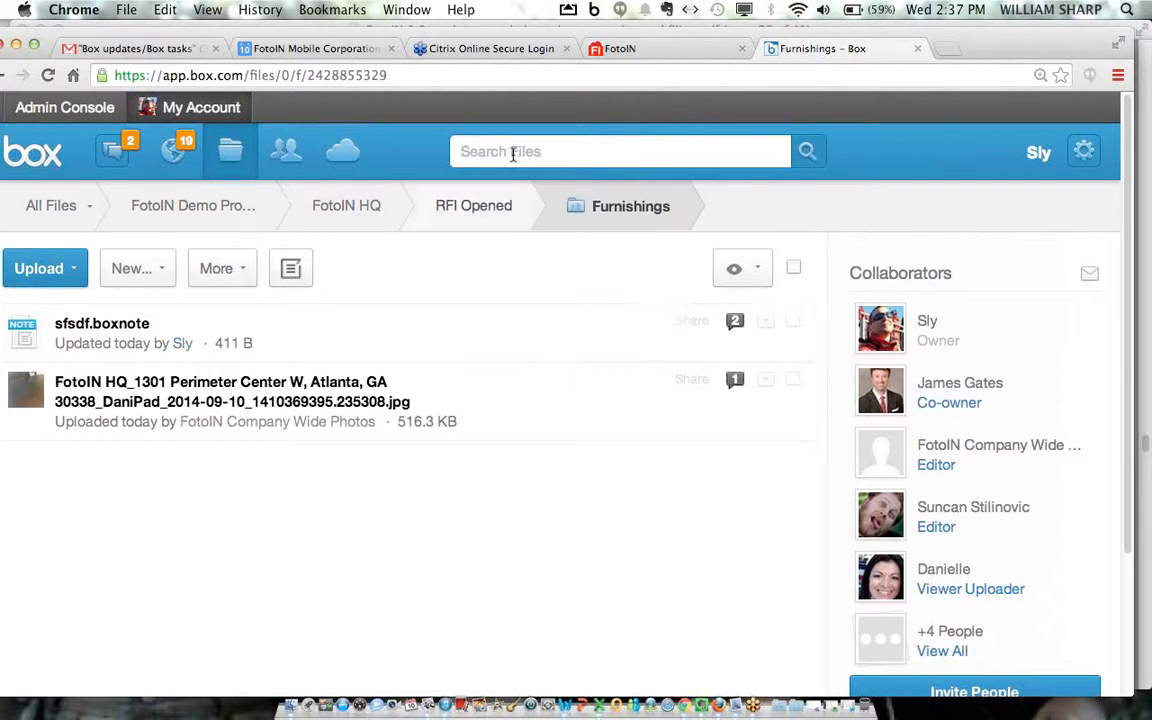
Step: Switch to the FotoIN & Box PDF in Preview and go to page 35 on FotoIN additional functionalities and features
{"action": "left_click_drag", "start_coordinate": [932, 36], "coordinate": [1045, 262]}
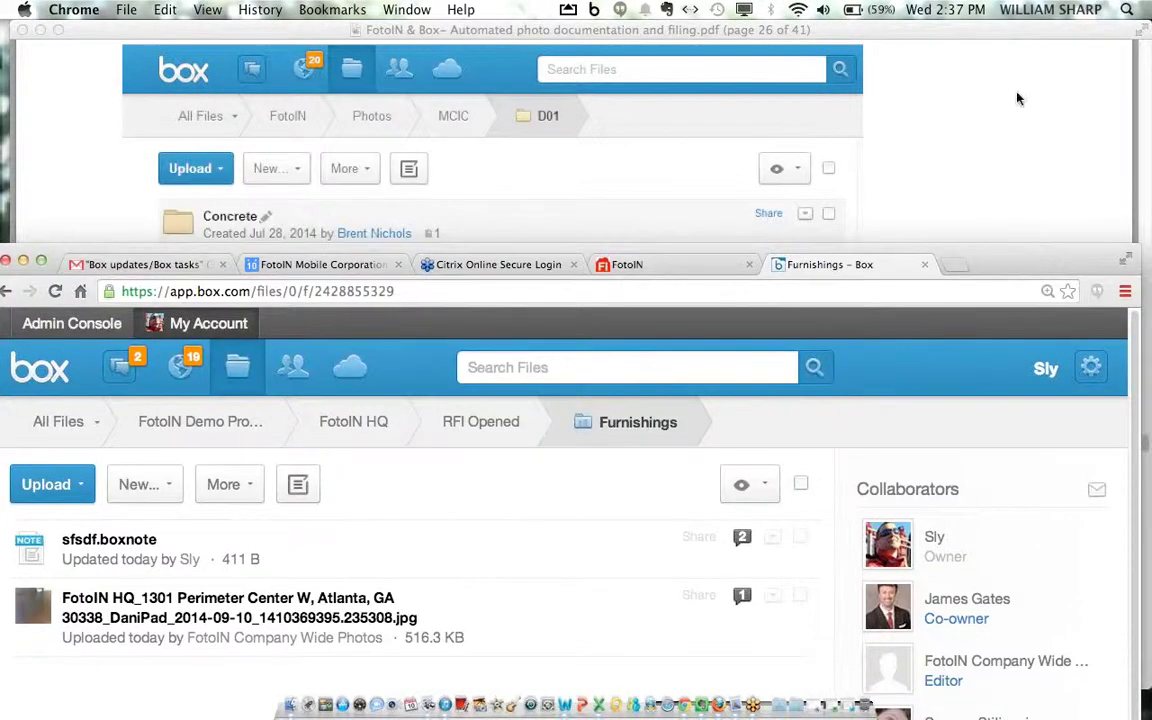
{"action": "left_click", "coordinate": [1071, 78]}
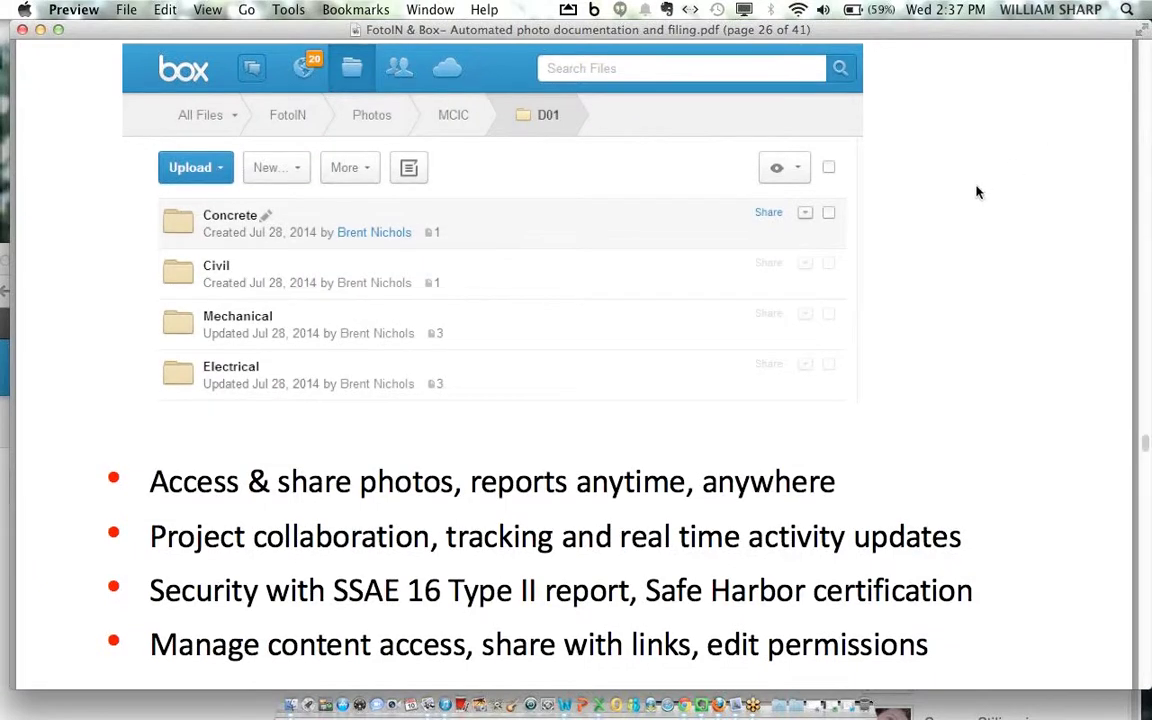
{"action": "scroll", "coordinate": [966, 194], "scroll_direction": "down", "scroll_amount": 3}
{"action": "scroll", "coordinate": [966, 194], "scroll_direction": "down", "scroll_amount": 10}
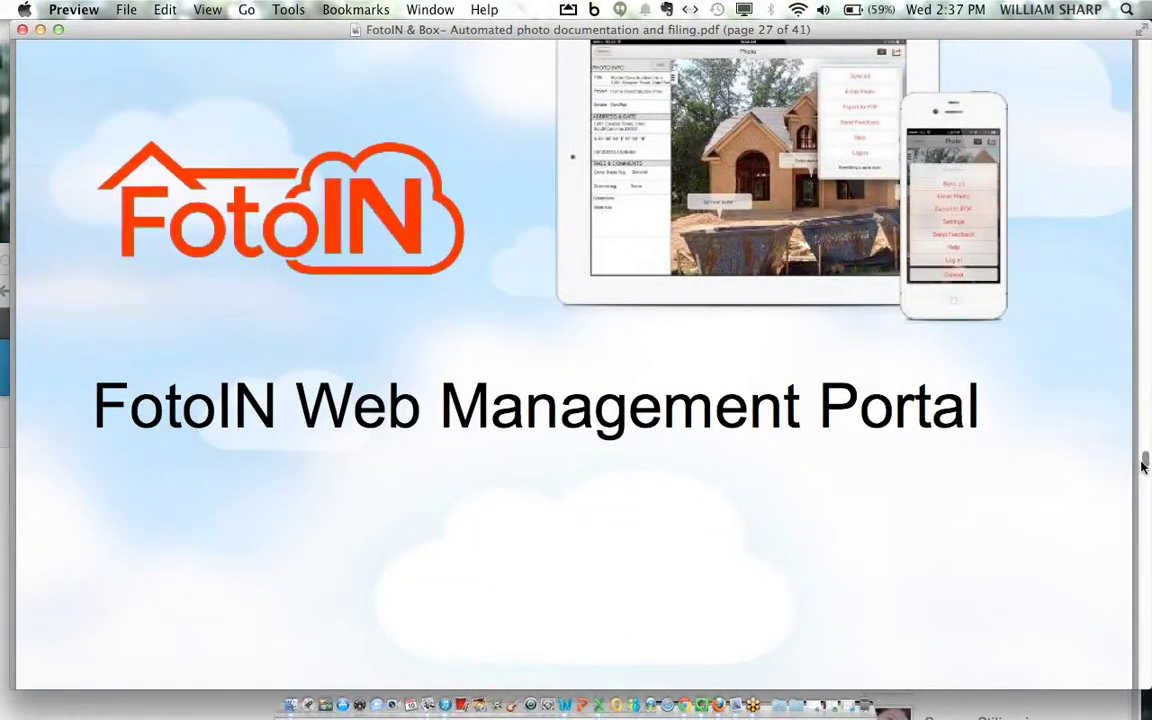
{"action": "left_click_drag", "start_coordinate": [1146, 466], "coordinate": [1146, 535]}
{"action": "left_click_drag", "start_coordinate": [1147, 545], "coordinate": [1147, 588]}
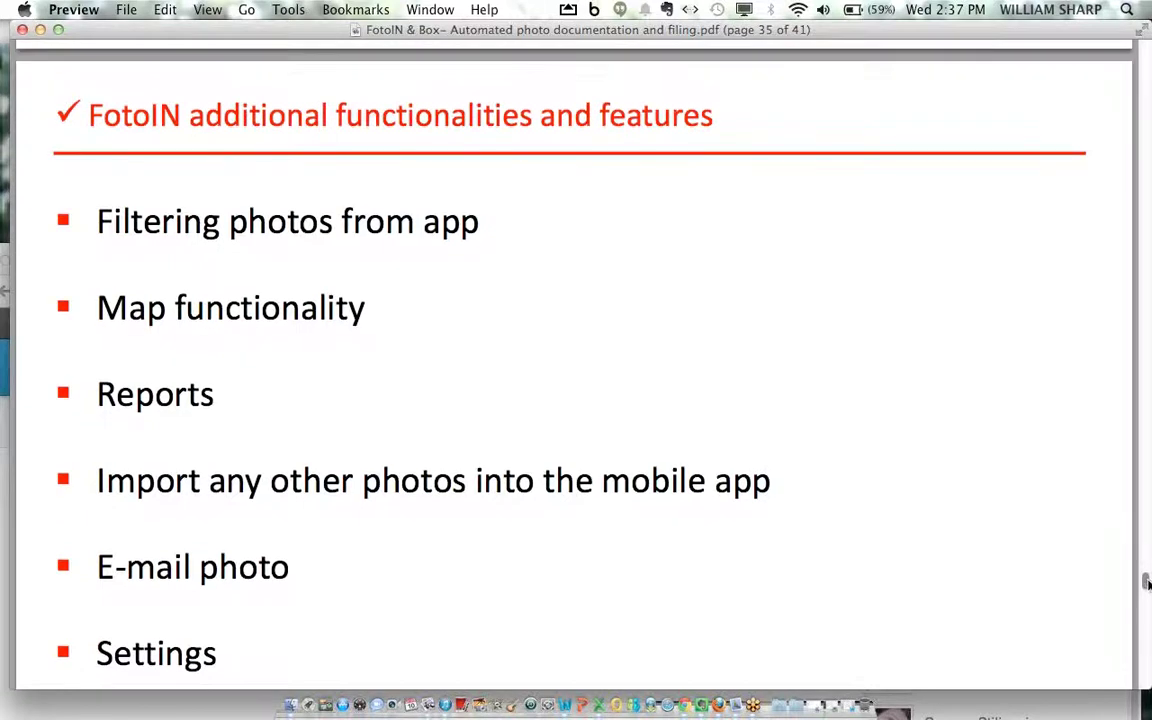